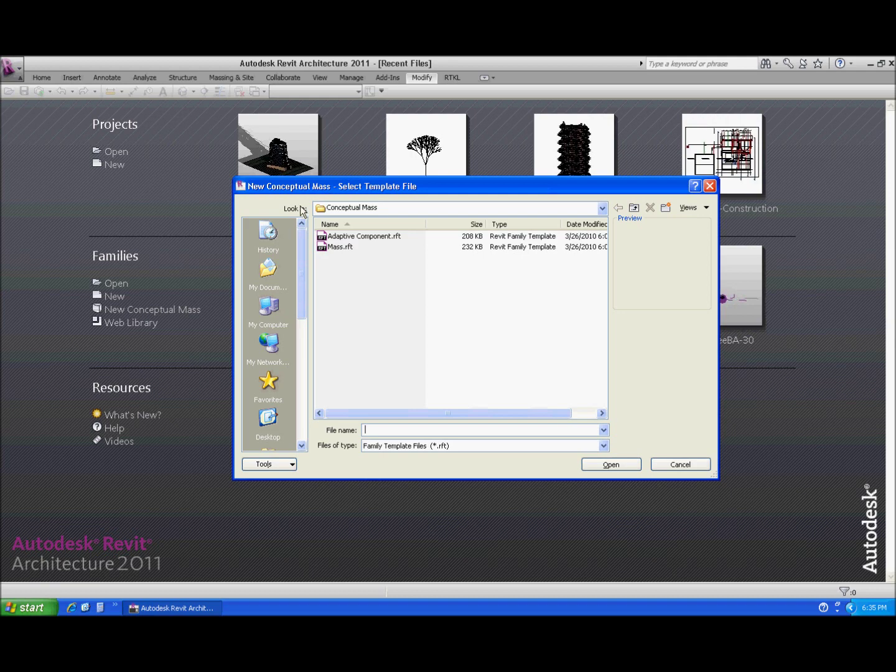
Create a new conceptual mass family from the Adaptive Component.rft template
click(355, 236)
click(608, 465)
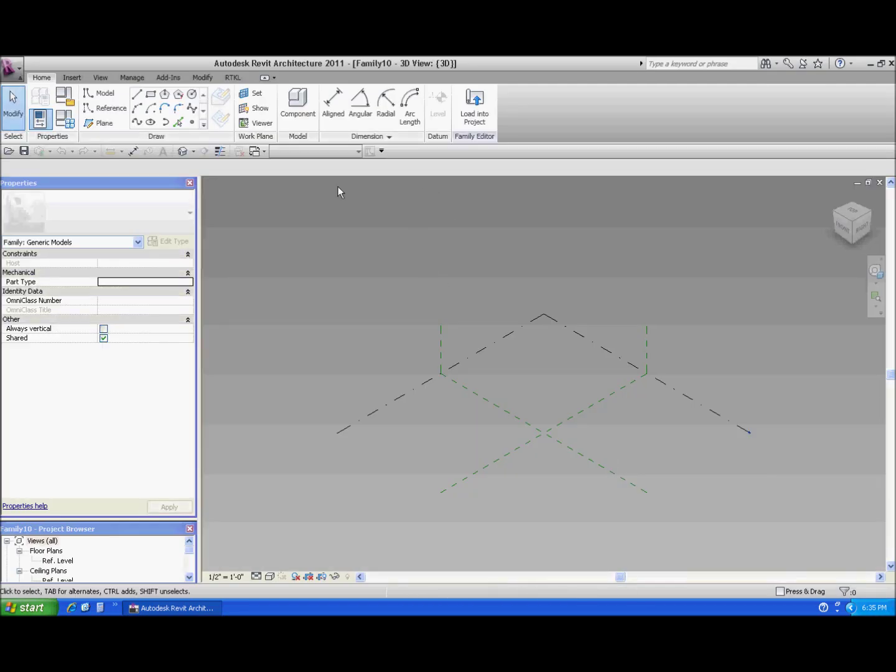
Place two reference points side by side on the level
click(104, 108)
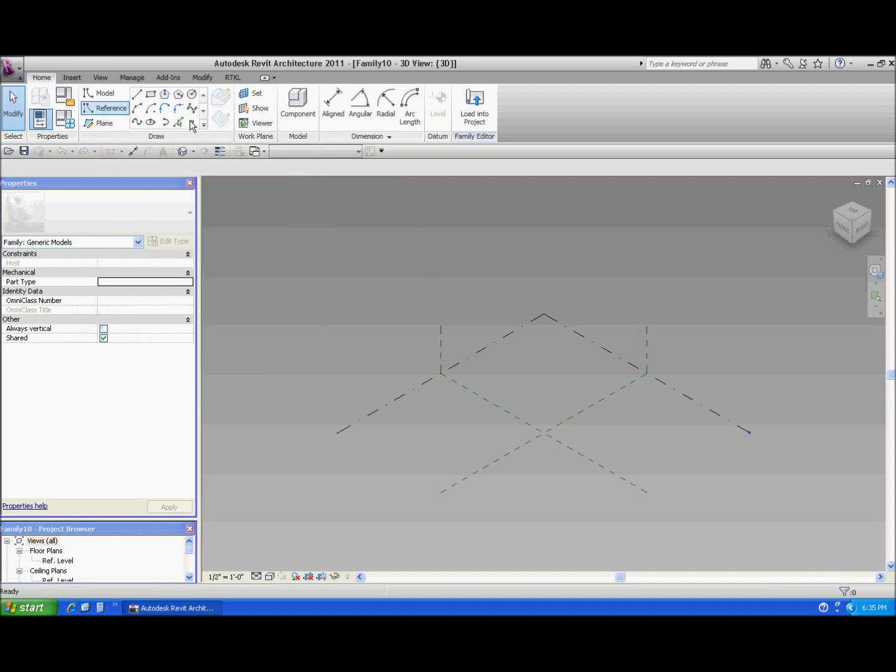
click(177, 121)
click(545, 452)
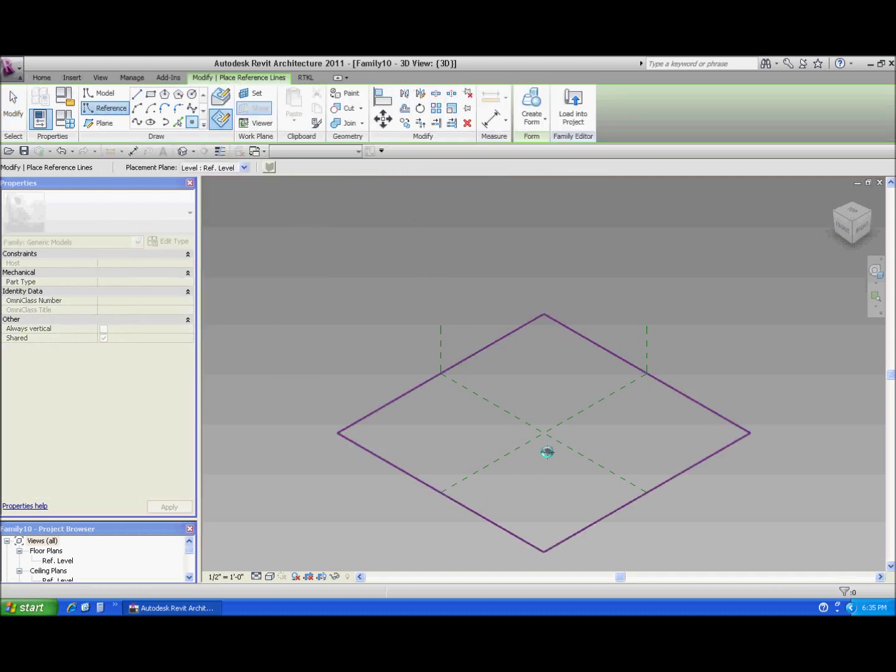
click(581, 420)
click(12, 104)
Make both points adaptive and raise adaptive point 2 upward along Z
drag(598, 402, 523, 464)
click(586, 105)
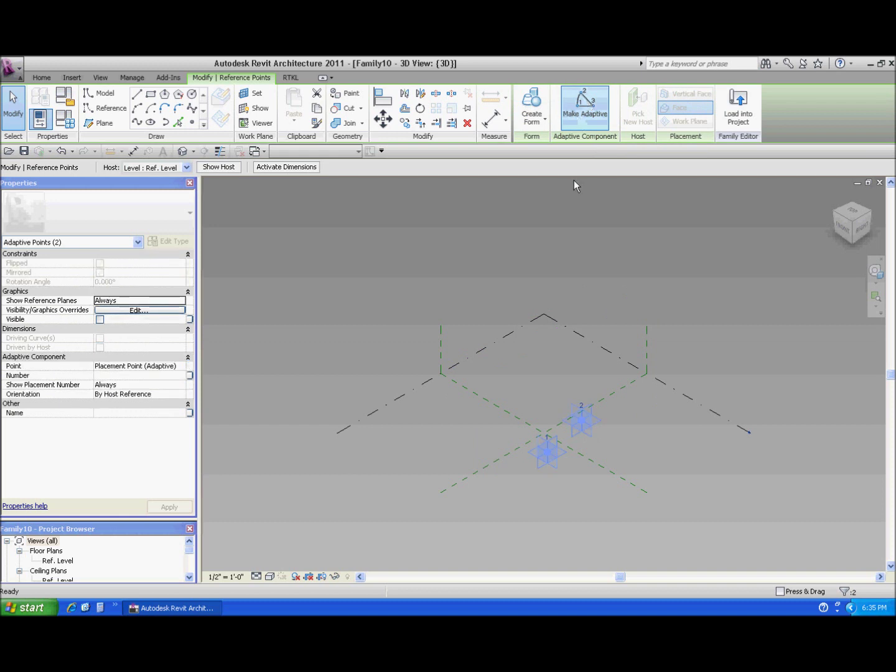
scroll(603, 480, up, 3)
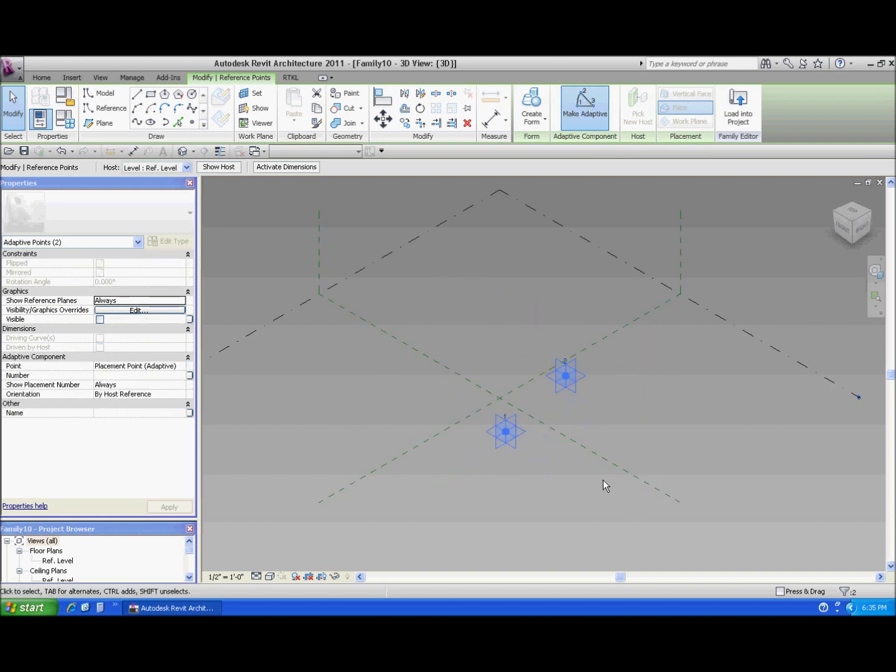
click(584, 403)
click(572, 378)
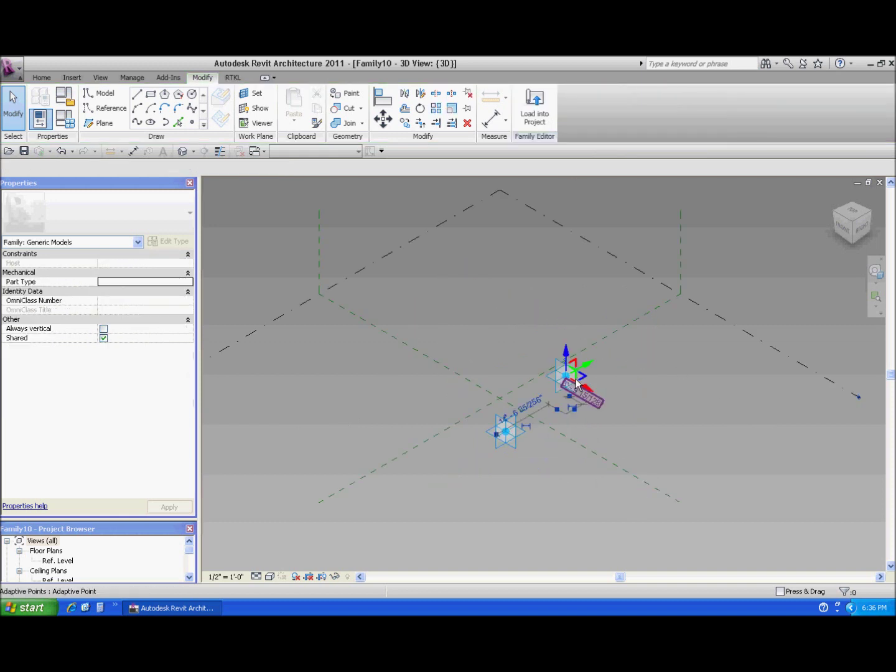
drag(576, 384, 567, 333)
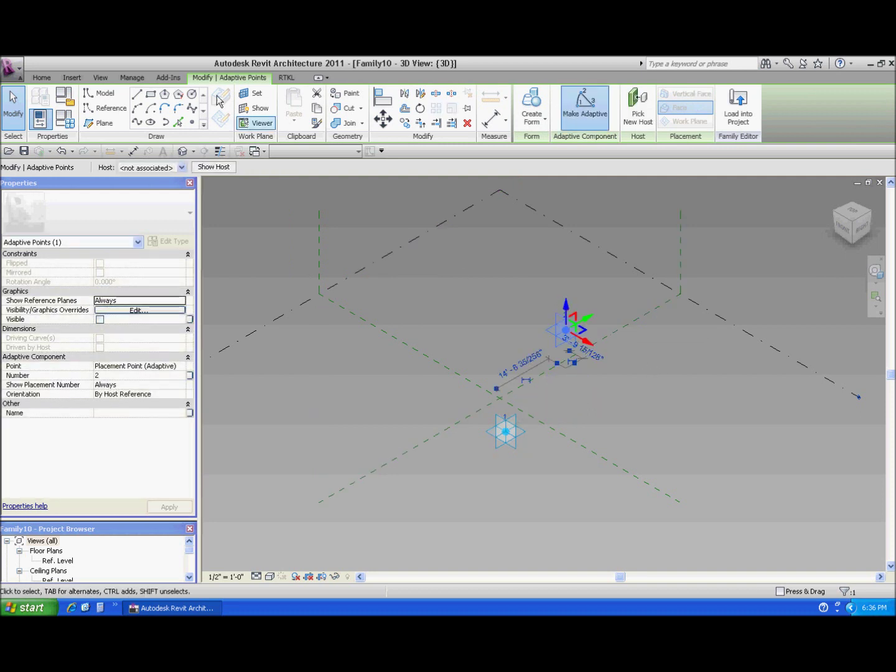
Align adaptive point 2 to both centre reference planes with AL
click(473, 372)
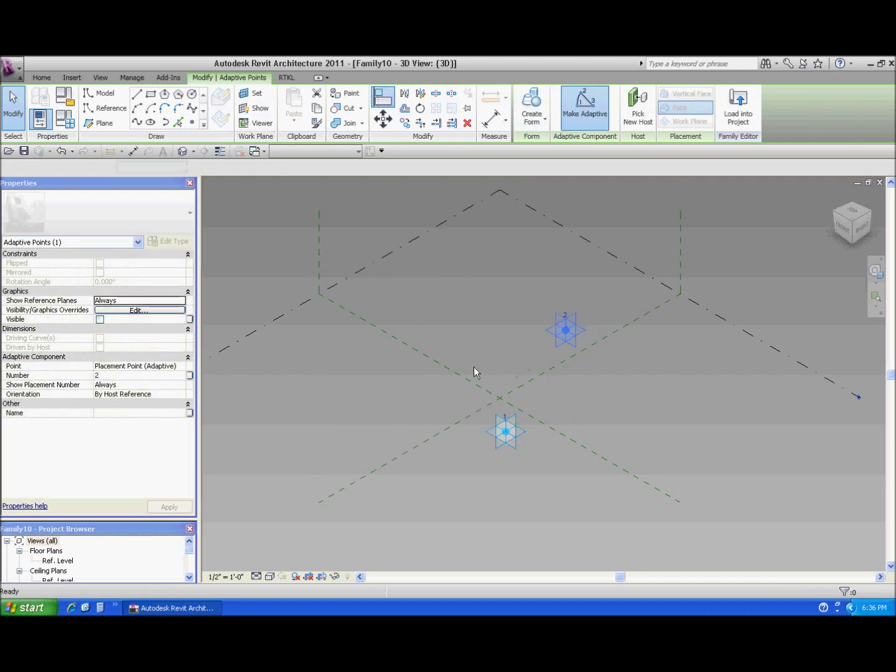
key(a)
key(l)
click(465, 418)
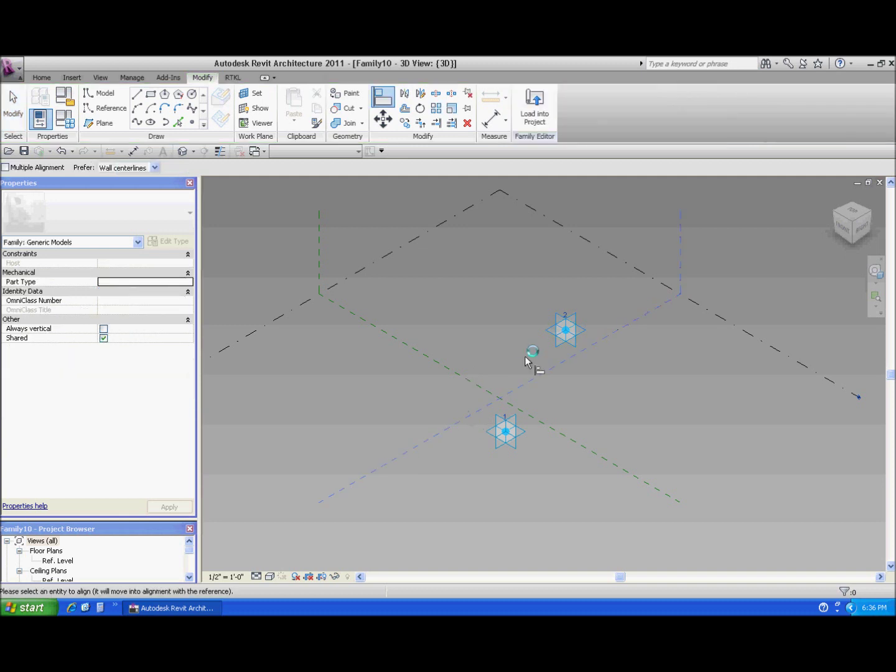
click(563, 355)
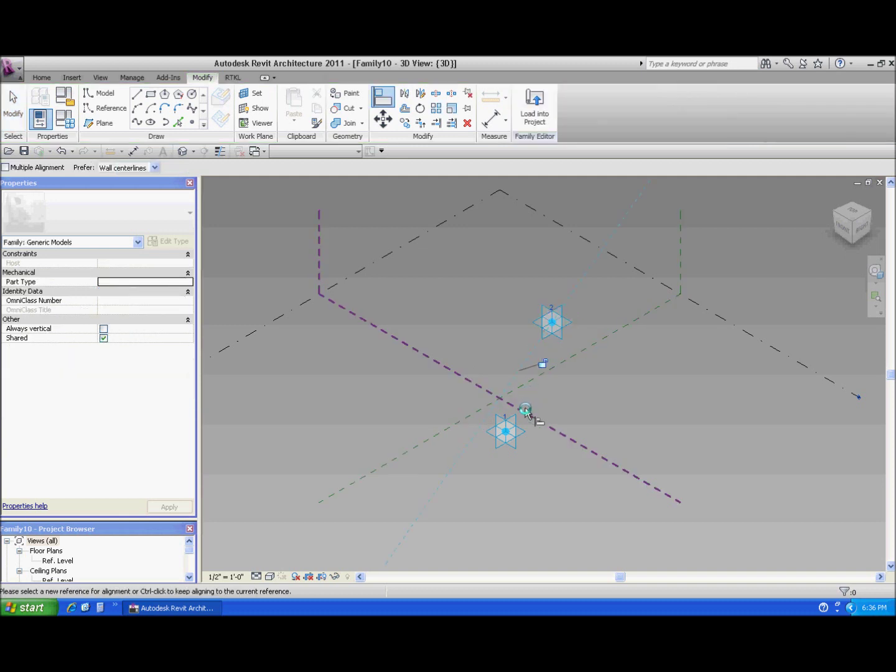
click(557, 378)
click(569, 356)
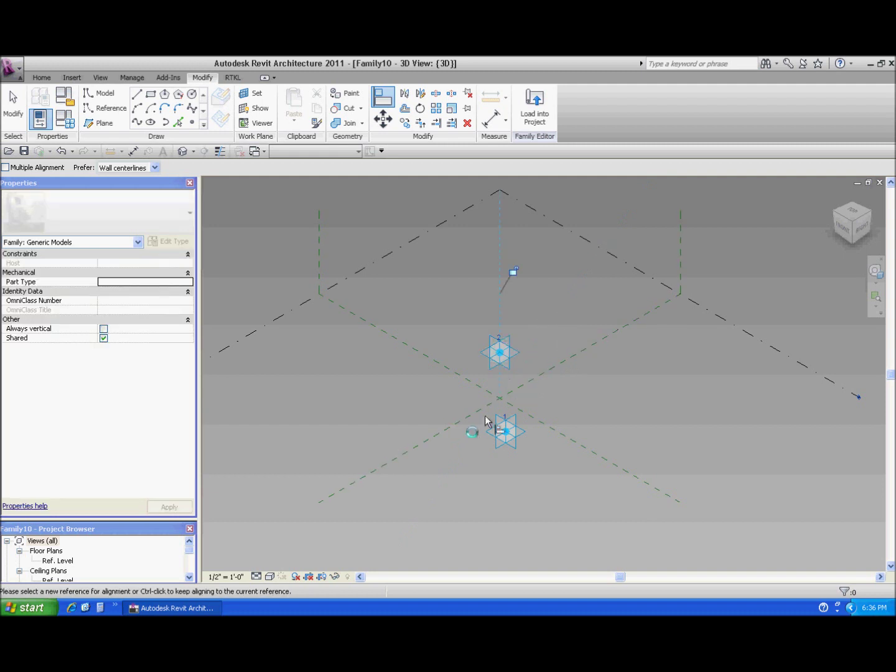
Align adaptive point 1 to both centre reference planes and recentre the view on the points
click(461, 420)
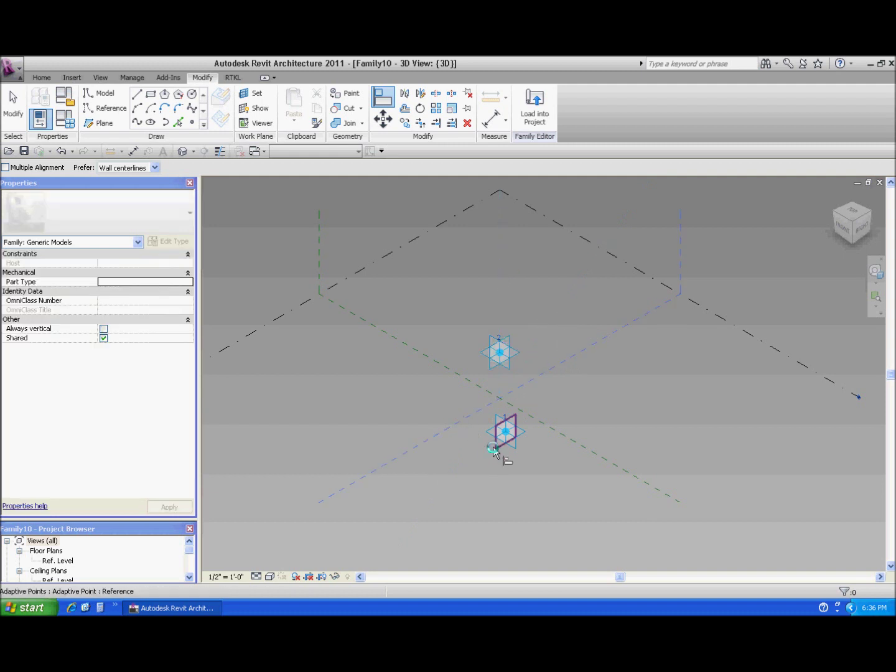
click(493, 451)
click(535, 418)
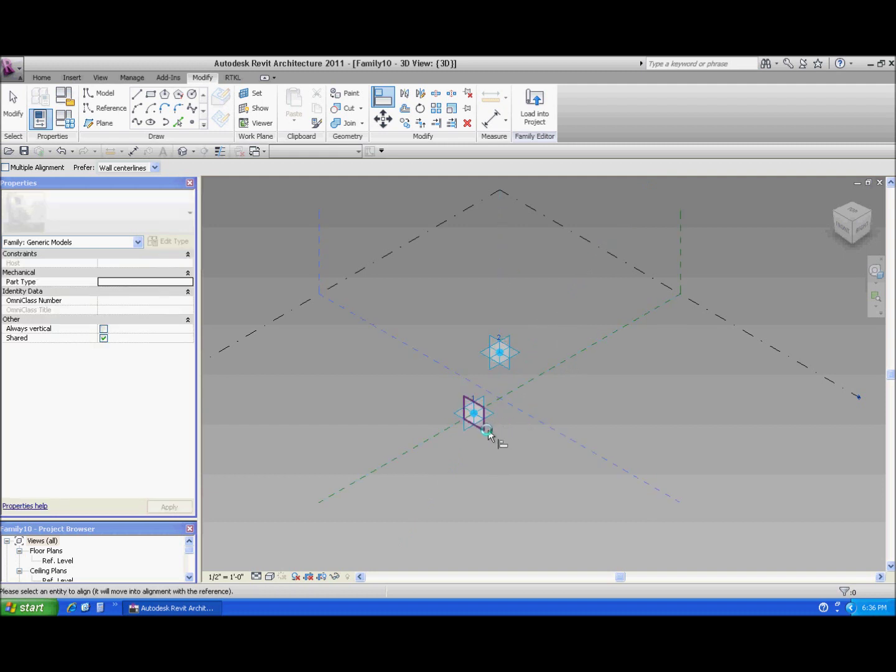
click(490, 436)
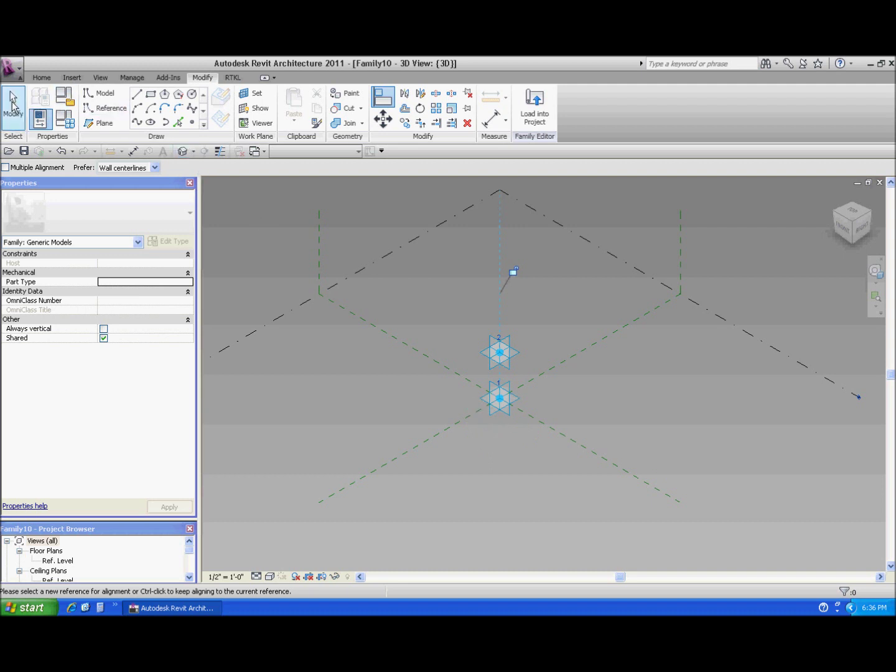
click(13, 105)
scroll(520, 442, up, 3)
middle_drag(530, 315, 495, 370)
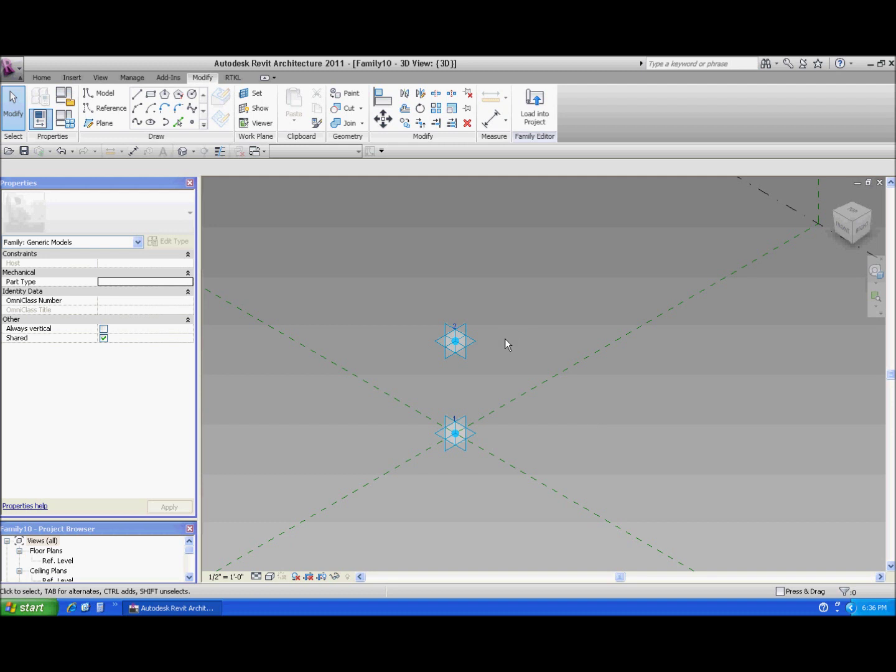
Draw a vertical reference line from adaptive point 1 to adaptive point 2
click(104, 110)
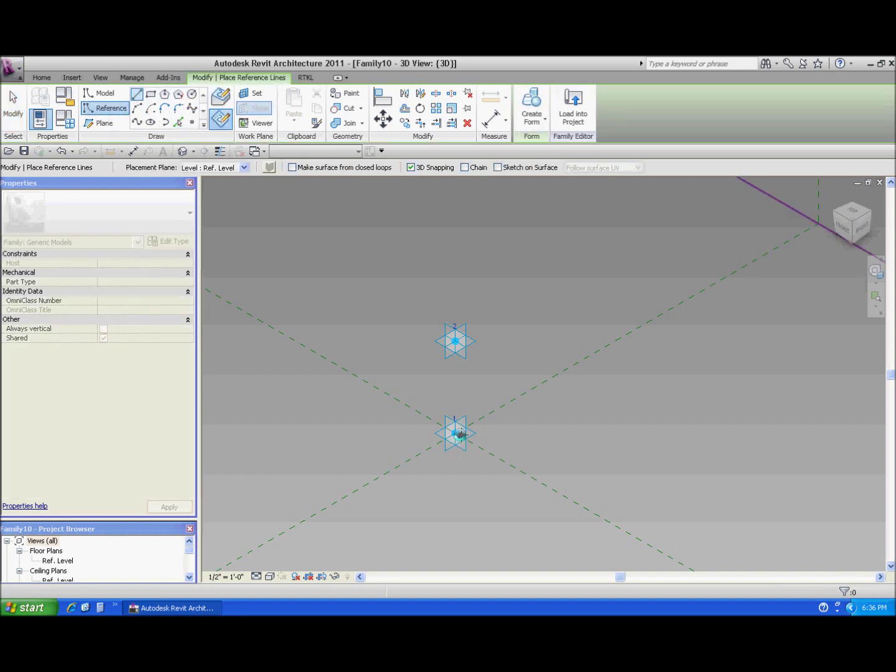
click(458, 434)
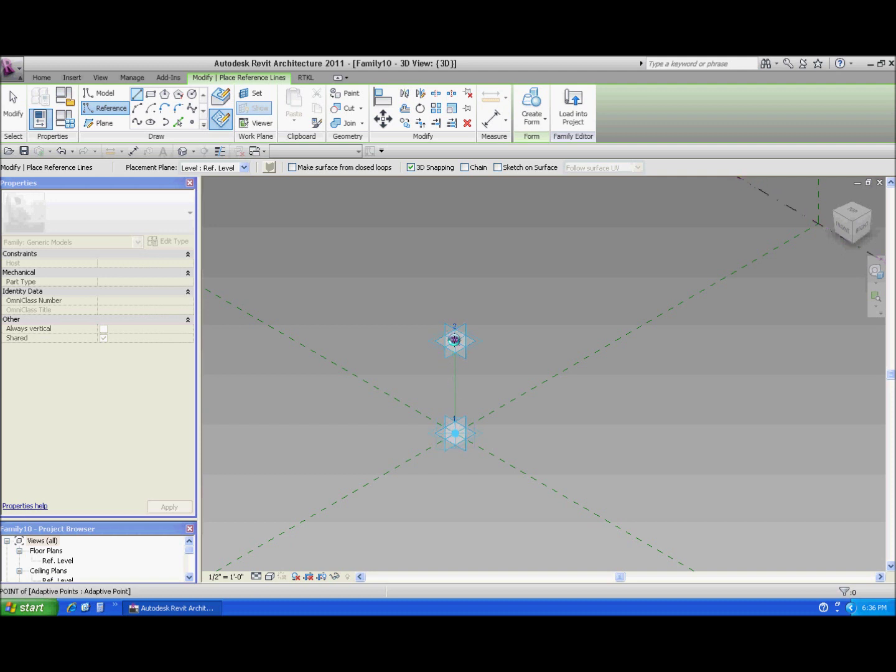
click(454, 340)
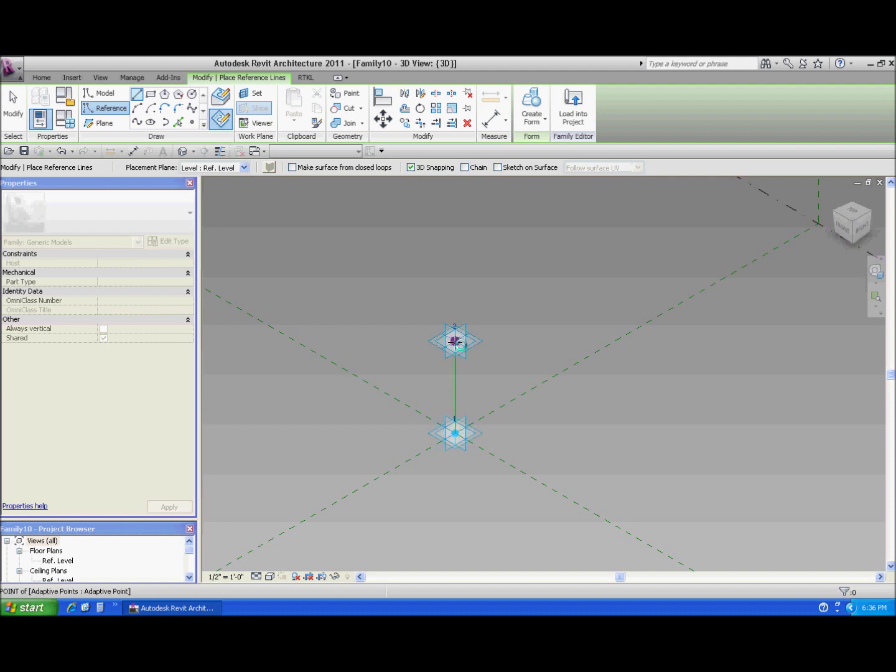
Add an aligned dimension between the two points, using the reference line as work plane
click(492, 122)
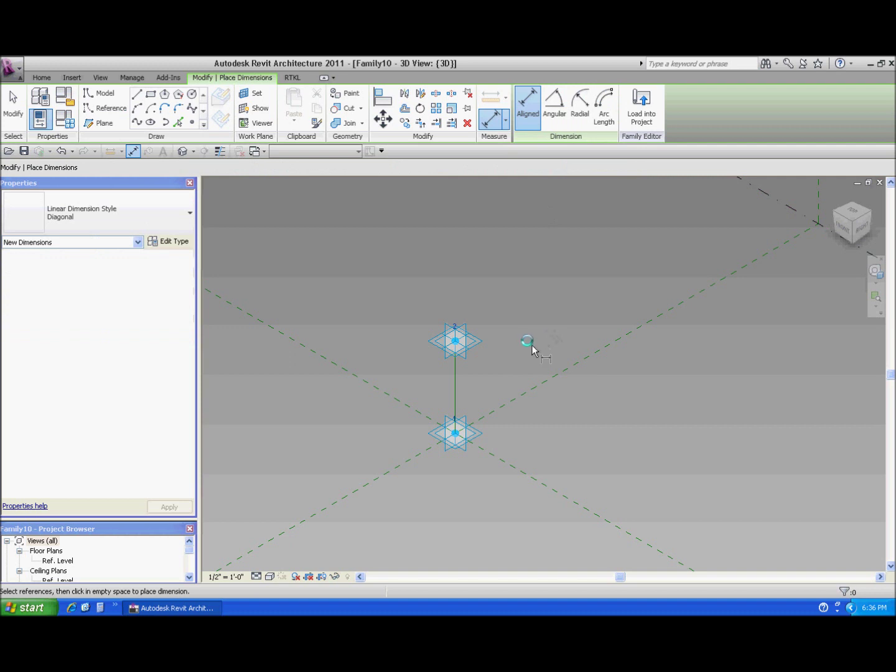
click(252, 92)
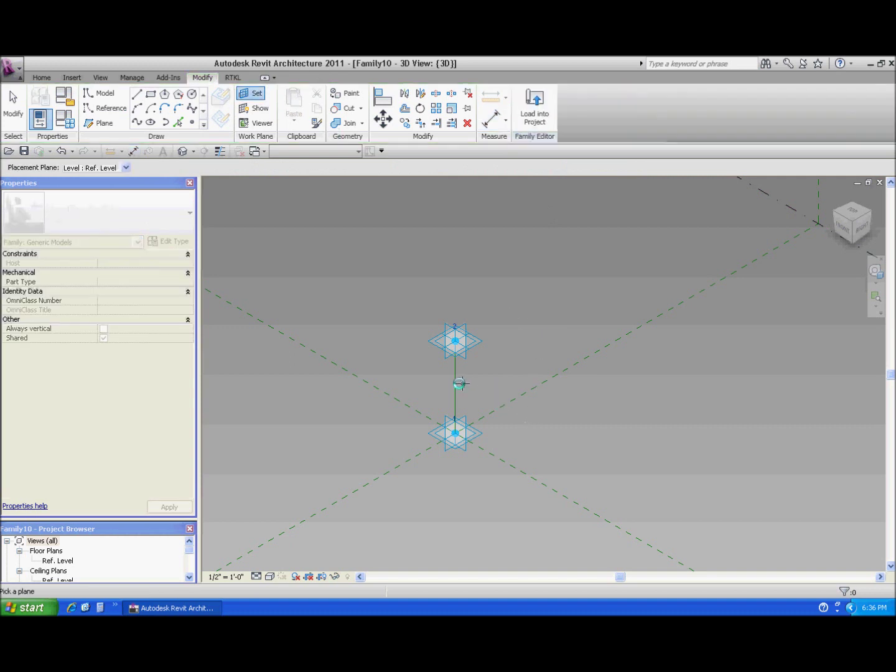
click(457, 386)
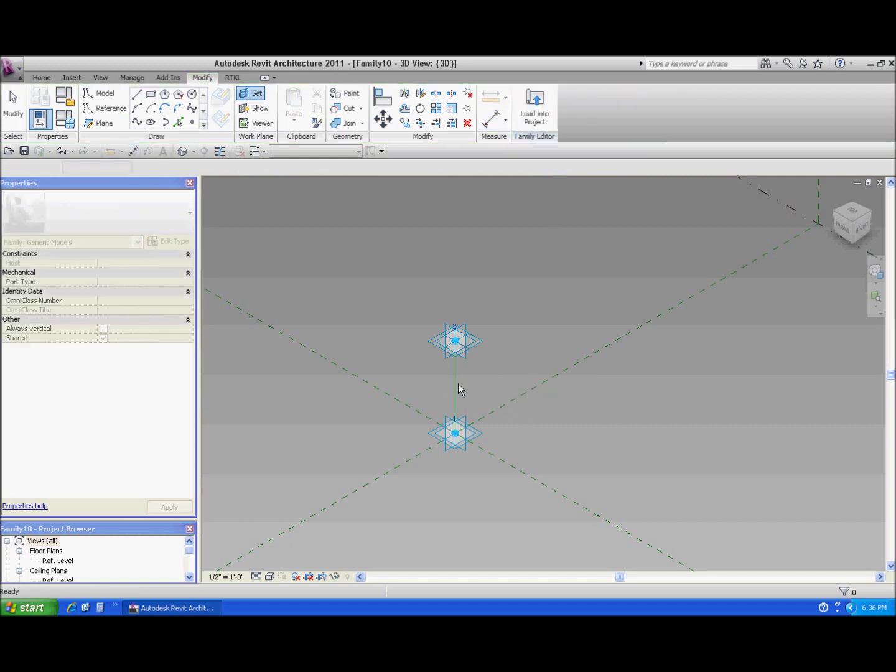
click(459, 435)
click(457, 352)
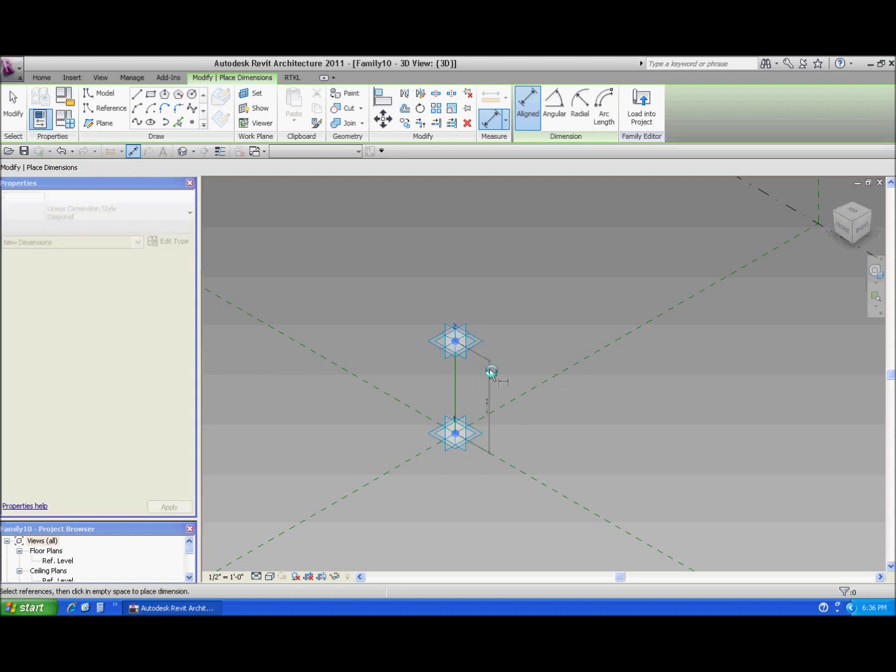
scroll(470, 394, up, 5)
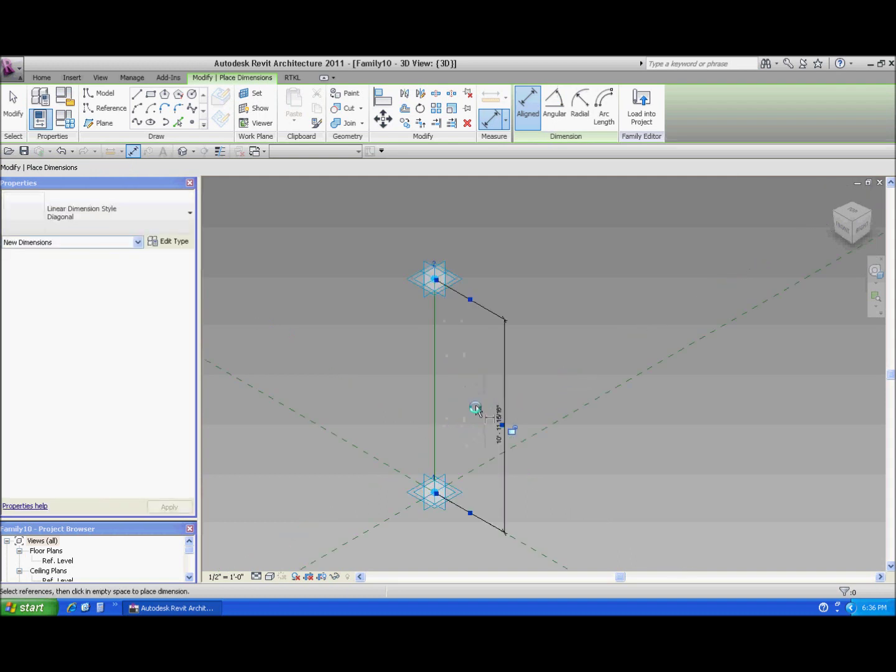
key(Escape)
key(Escape)
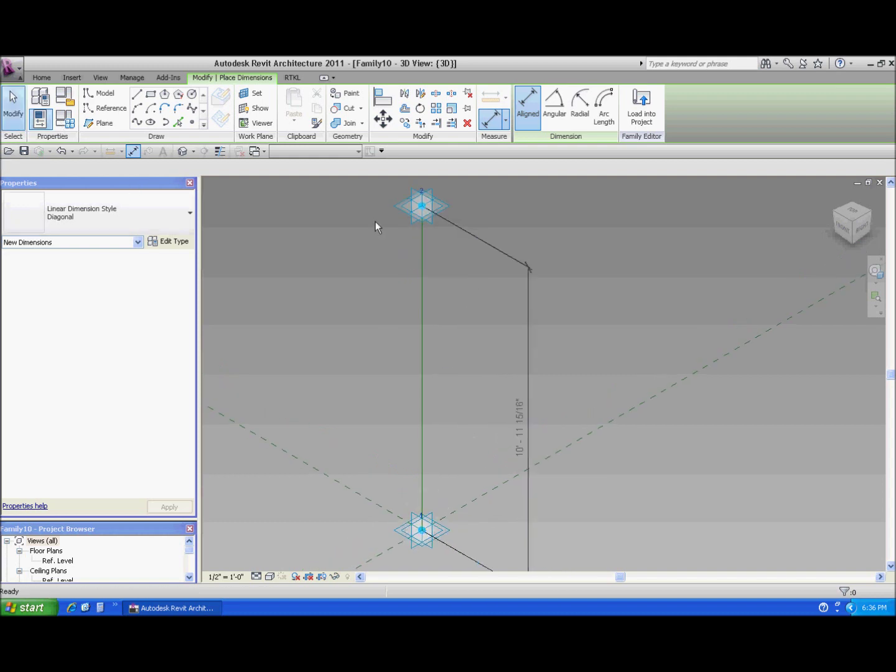
Change the distance between the adaptive points to 8'-0" and select that dimension
click(406, 218)
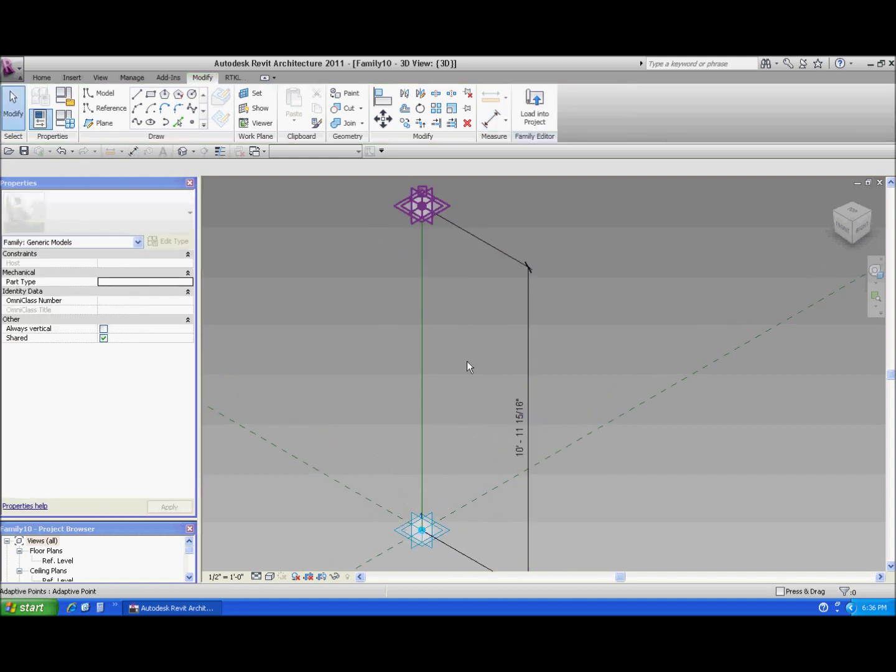
click(520, 429)
text(8)
key(Return)
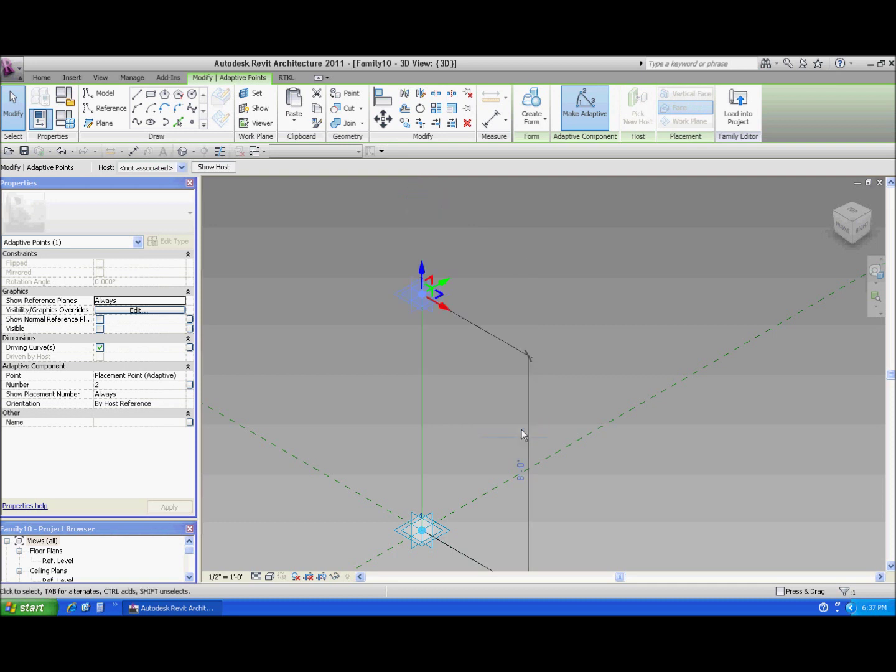
click(314, 406)
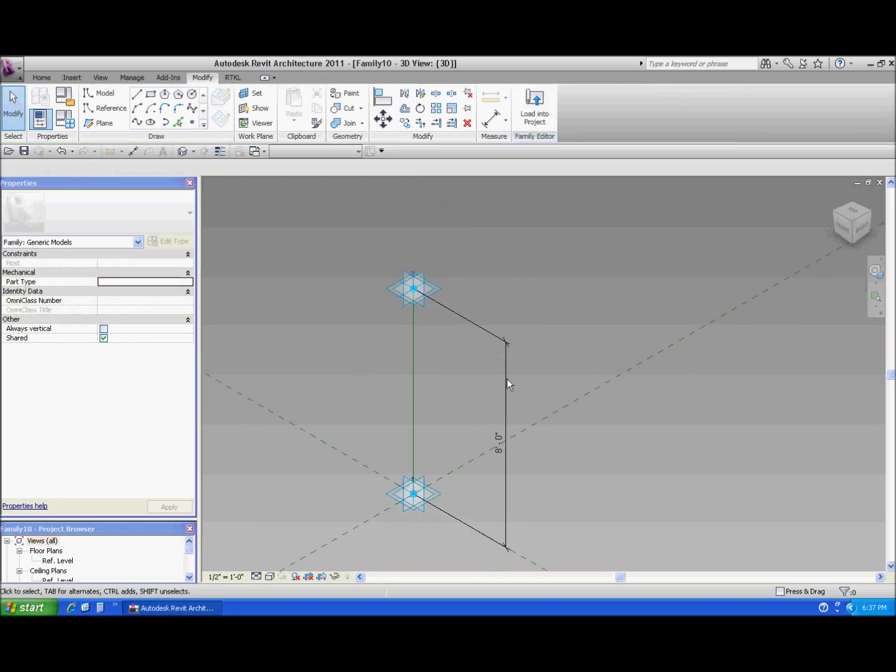
click(503, 368)
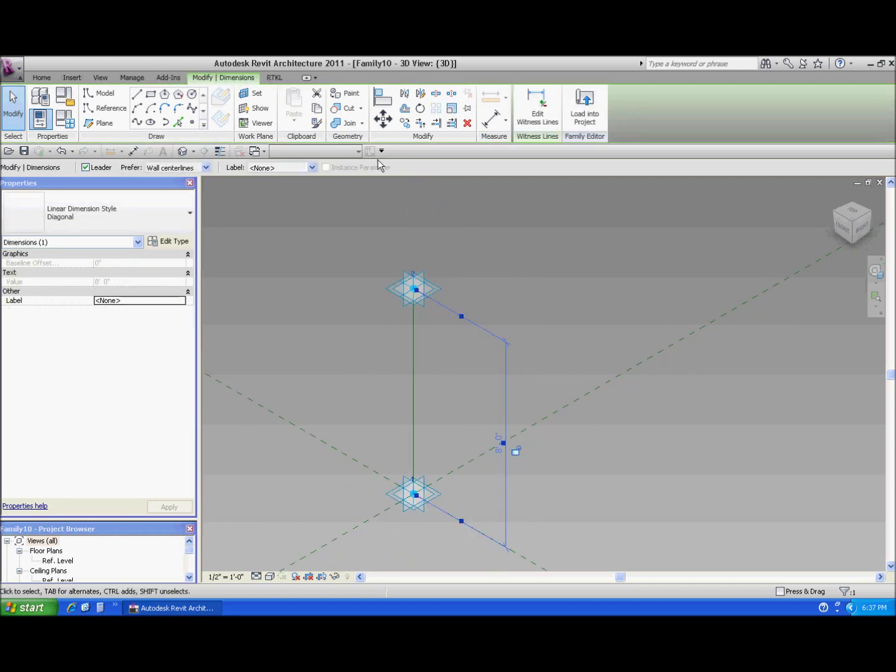
Label the 8'-0" dimension with TrunkLength, an instance reporting parameter grouped under Other
click(310, 167)
click(284, 188)
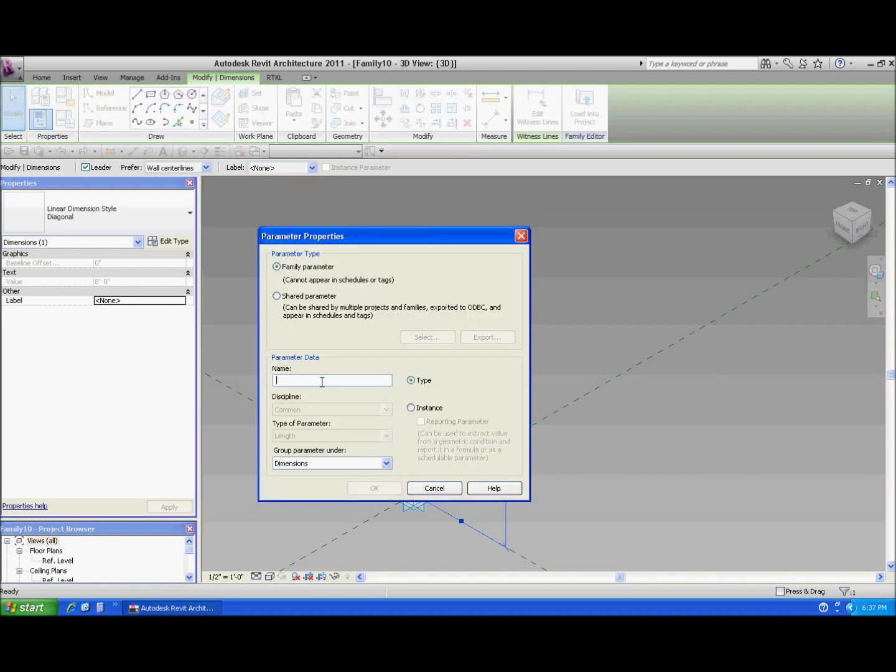
text(TrunkLength)
click(410, 408)
click(421, 422)
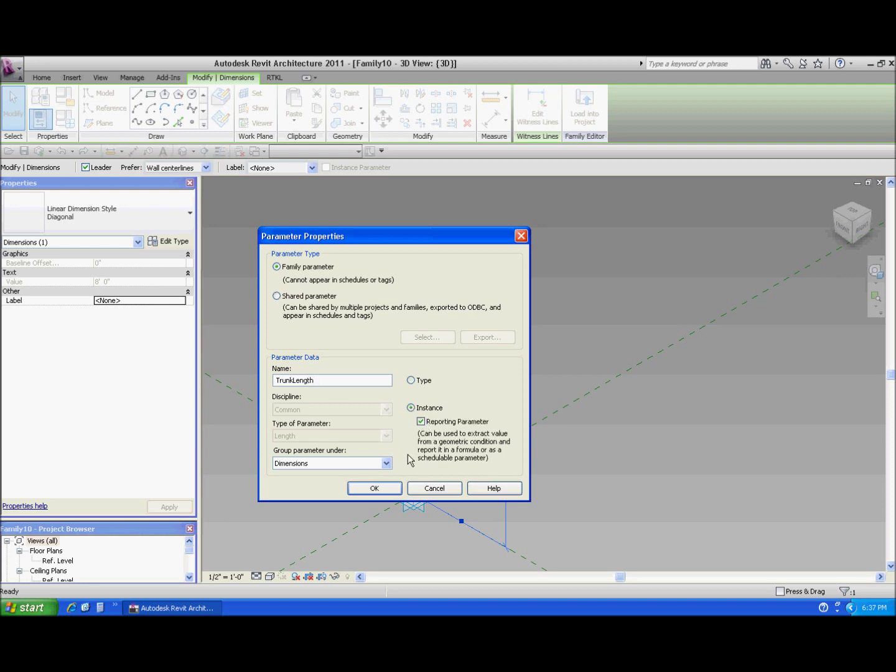
click(386, 463)
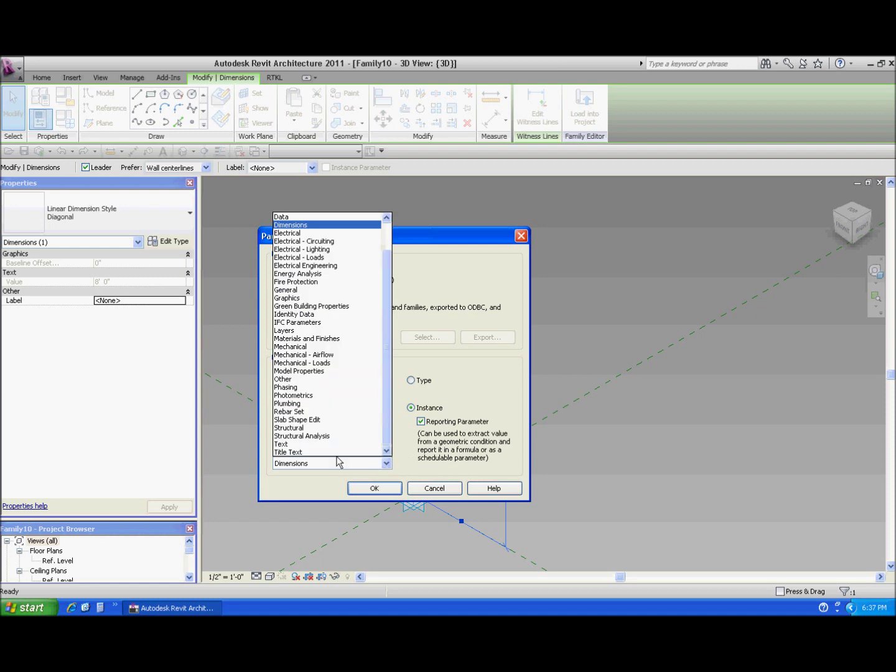
click(285, 380)
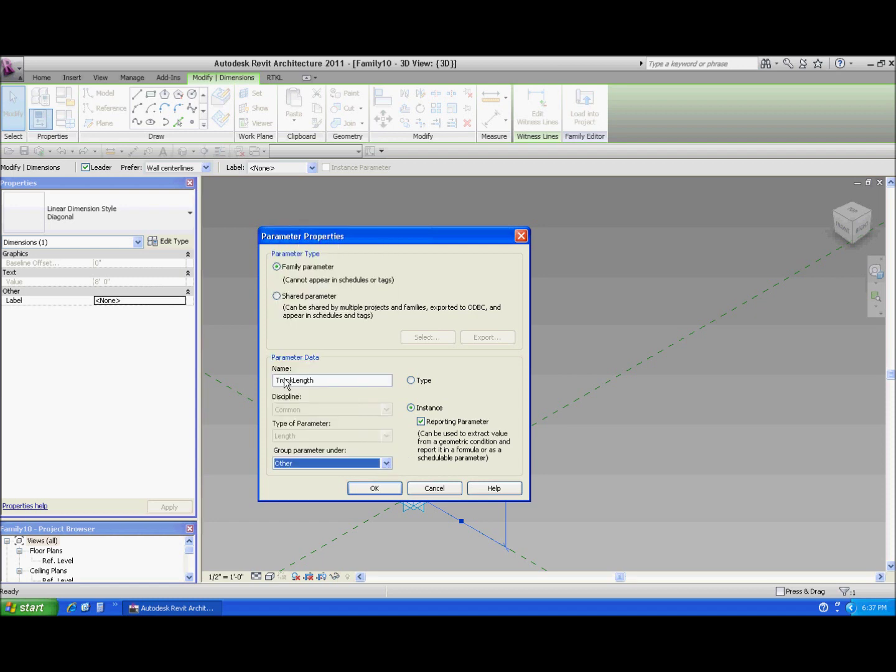
click(374, 488)
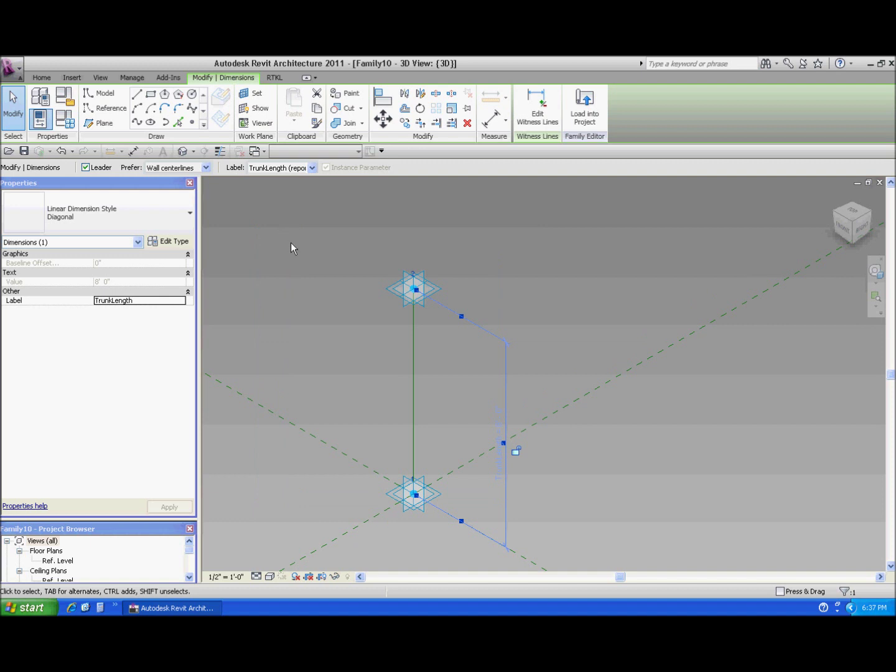
key(Escape)
middle_drag(257, 310, 280, 301)
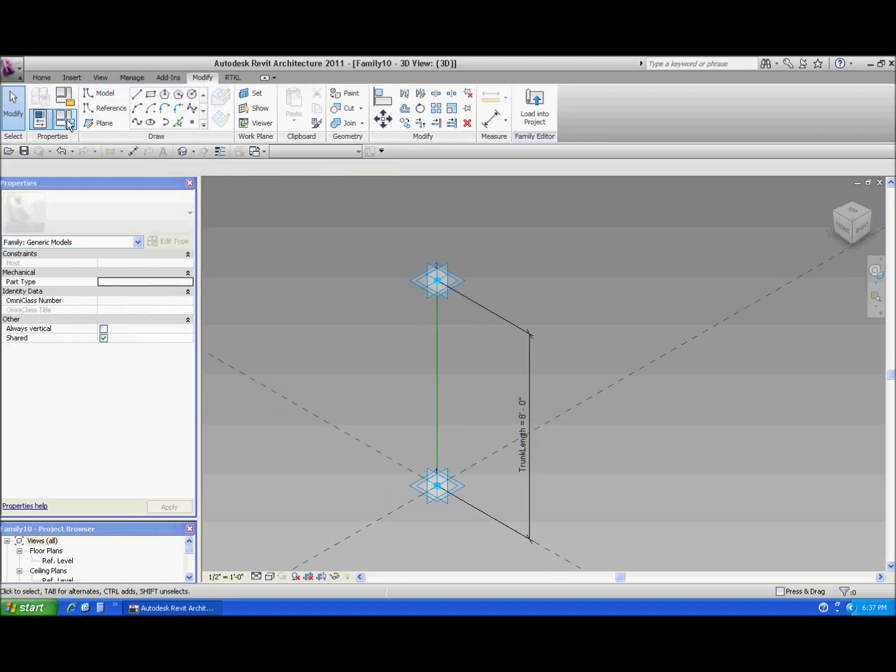
click(39, 119)
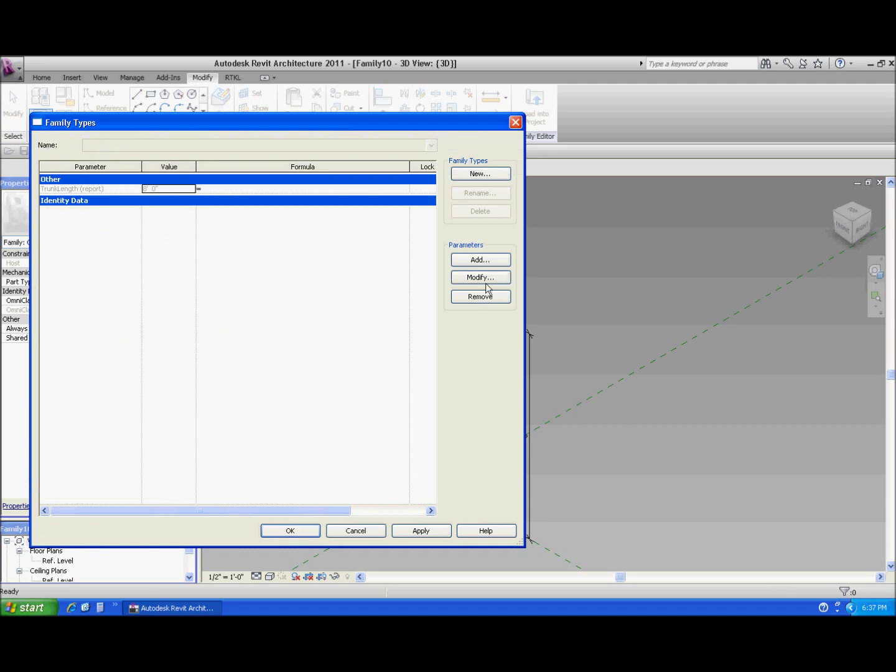
Add a BranchLength instance parameter grouped under Other
click(483, 262)
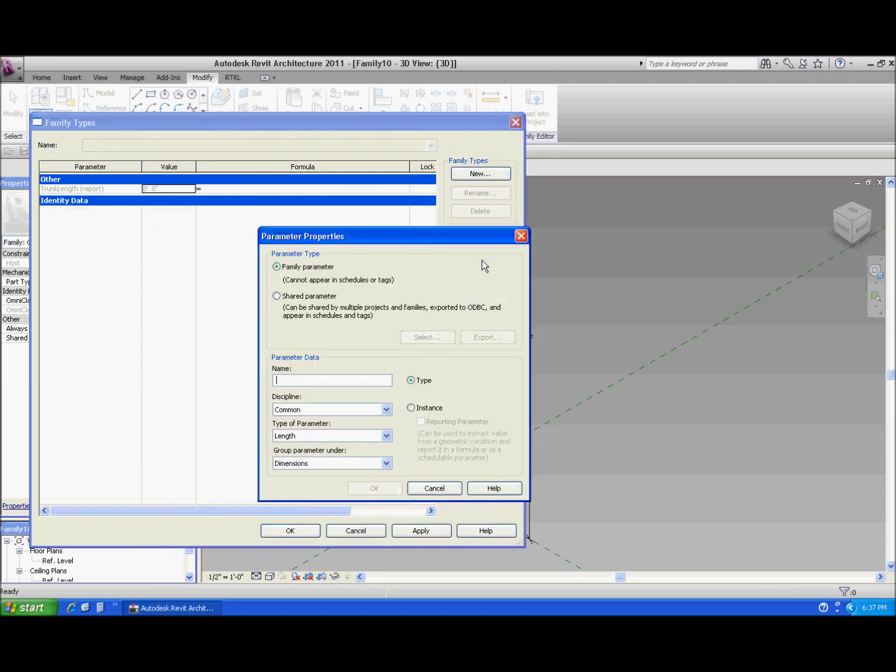
text(BranchLength)
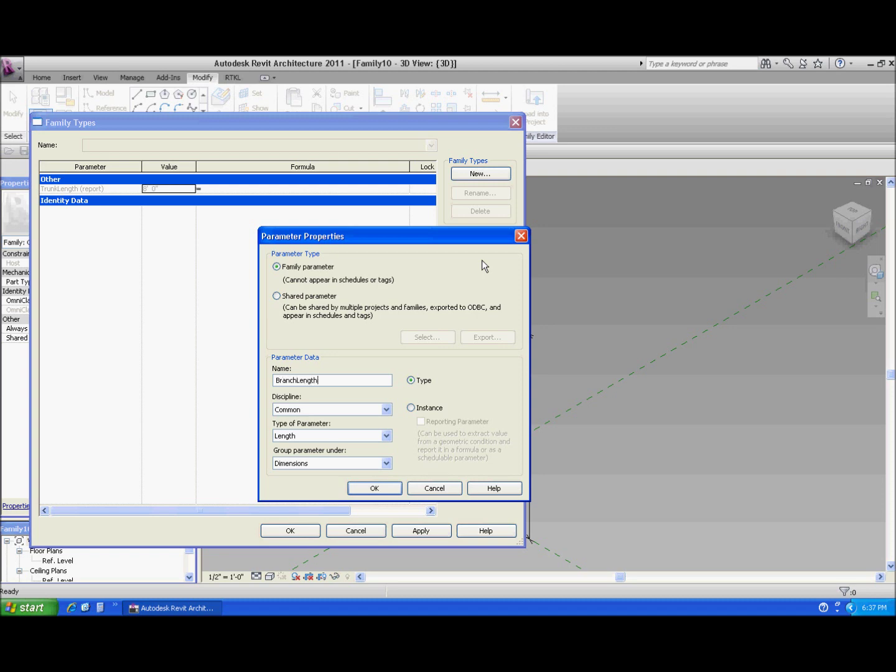
click(386, 463)
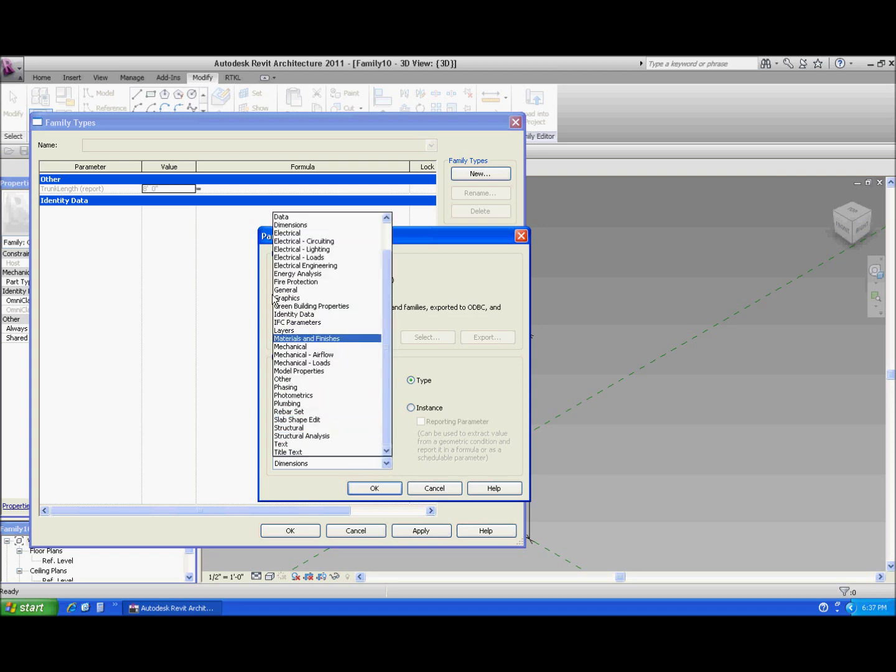
click(305, 379)
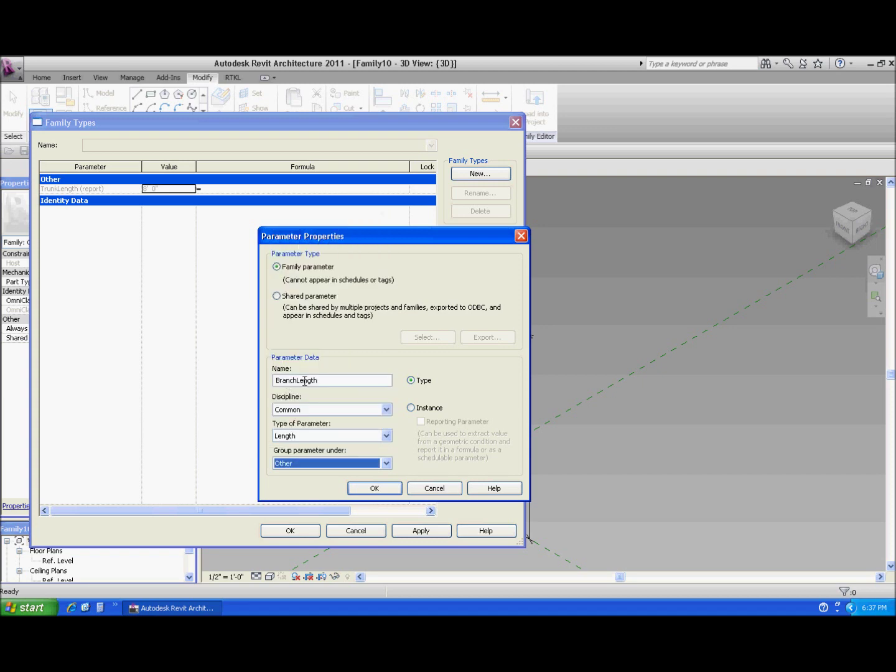
click(410, 406)
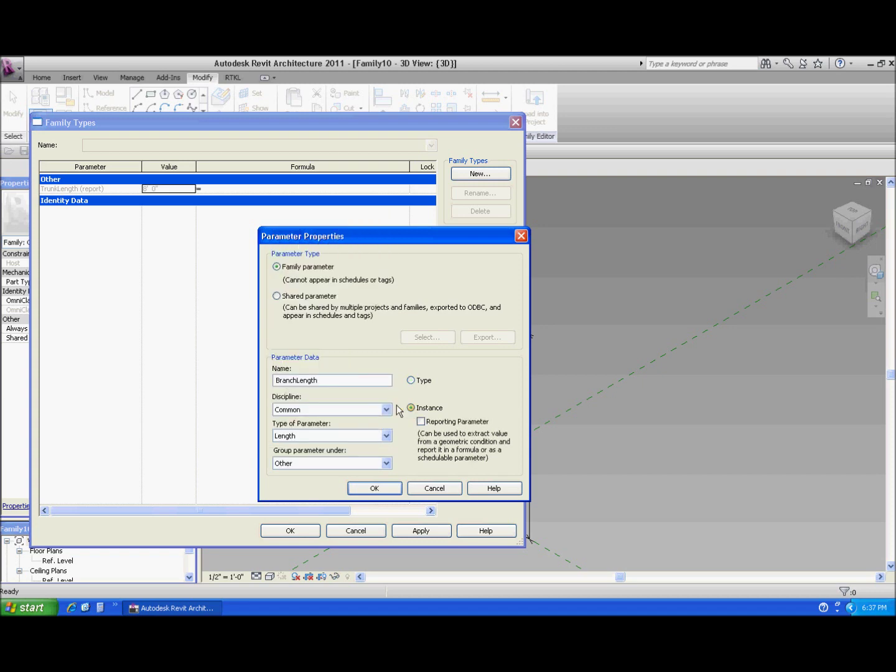
click(375, 489)
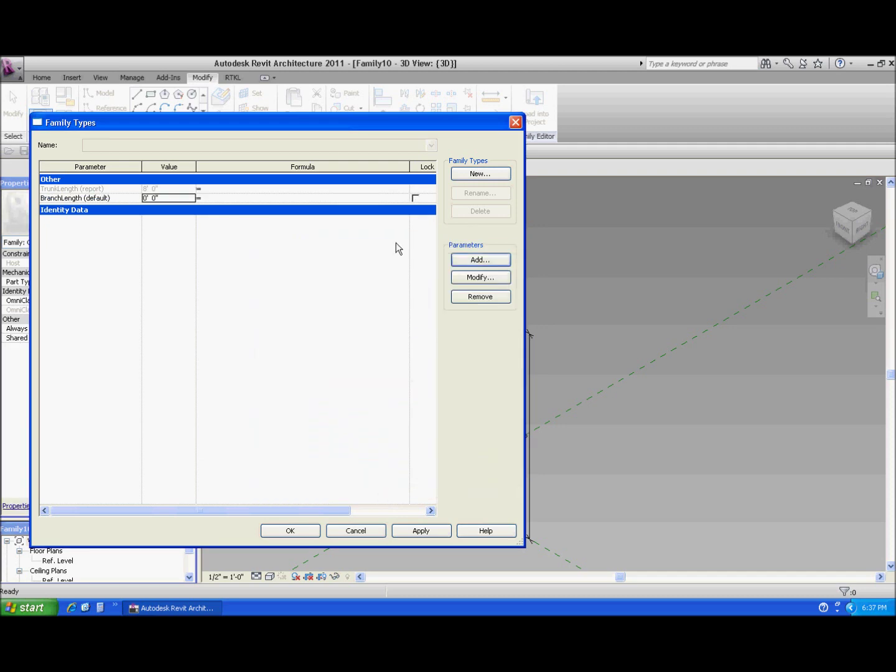
Add TrunkBranchRatio as a Number instance parameter grouped under Dimensions
click(489, 261)
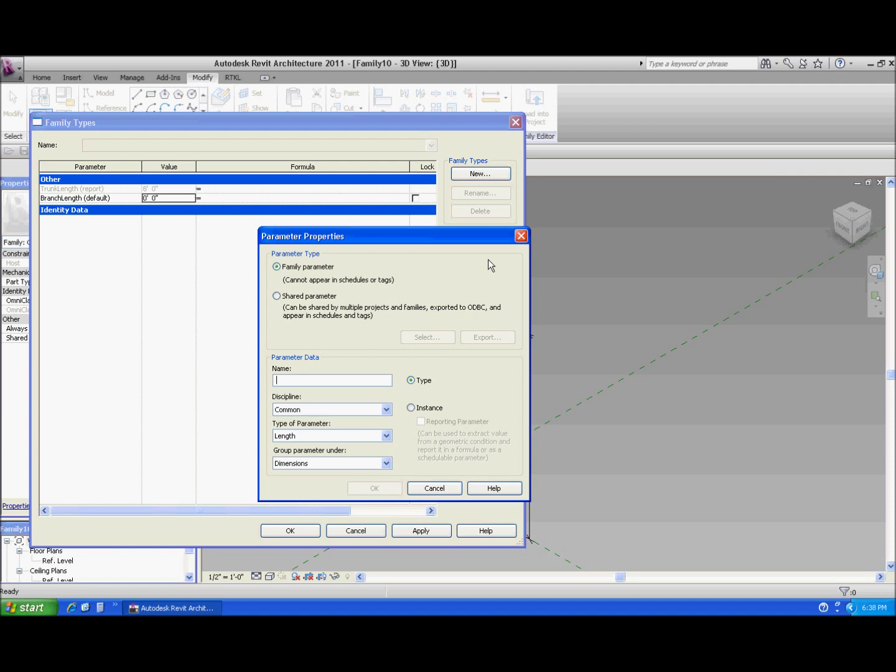
text(TrunkBranc)
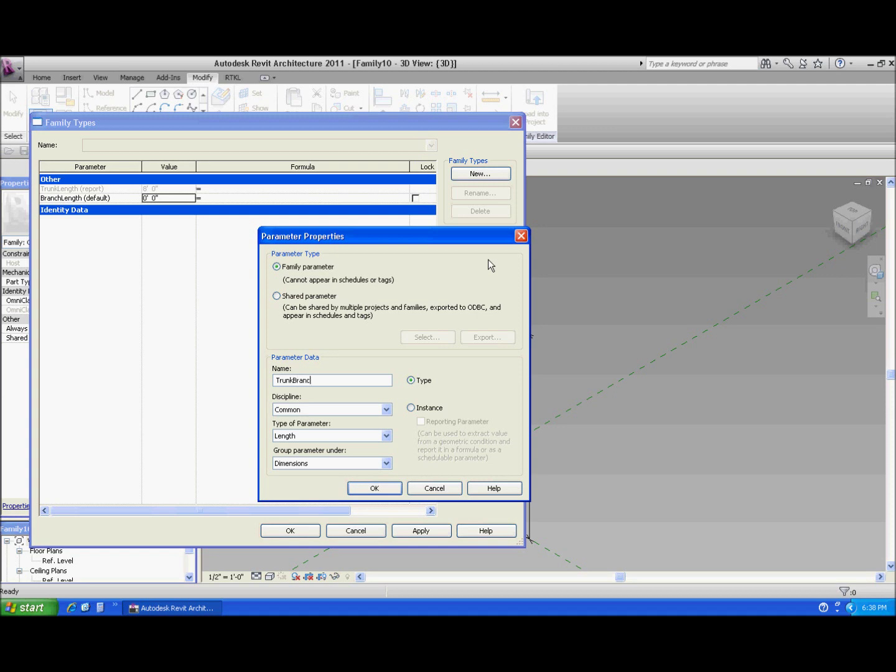
text(hRatio)
click(386, 435)
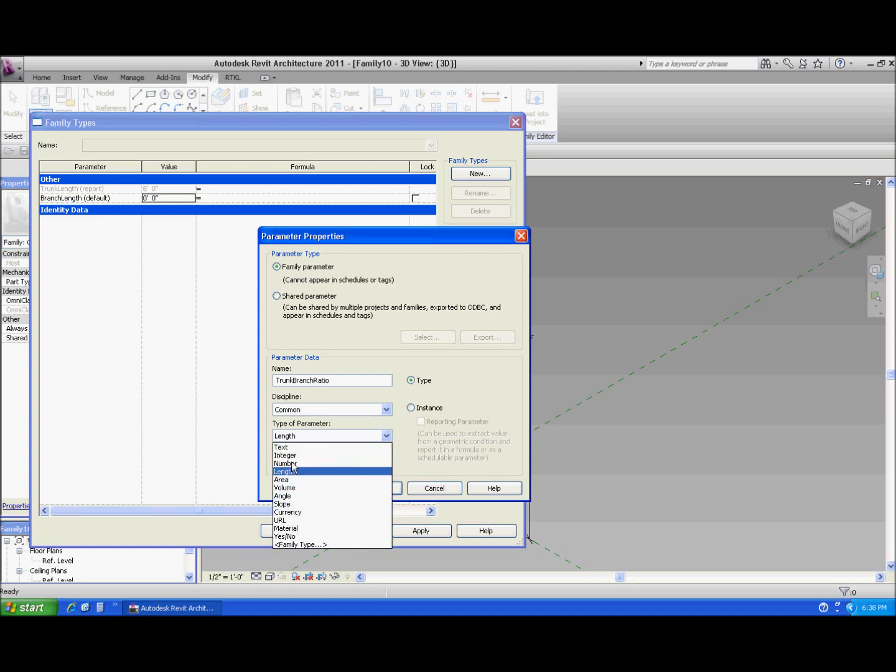
click(294, 471)
click(387, 464)
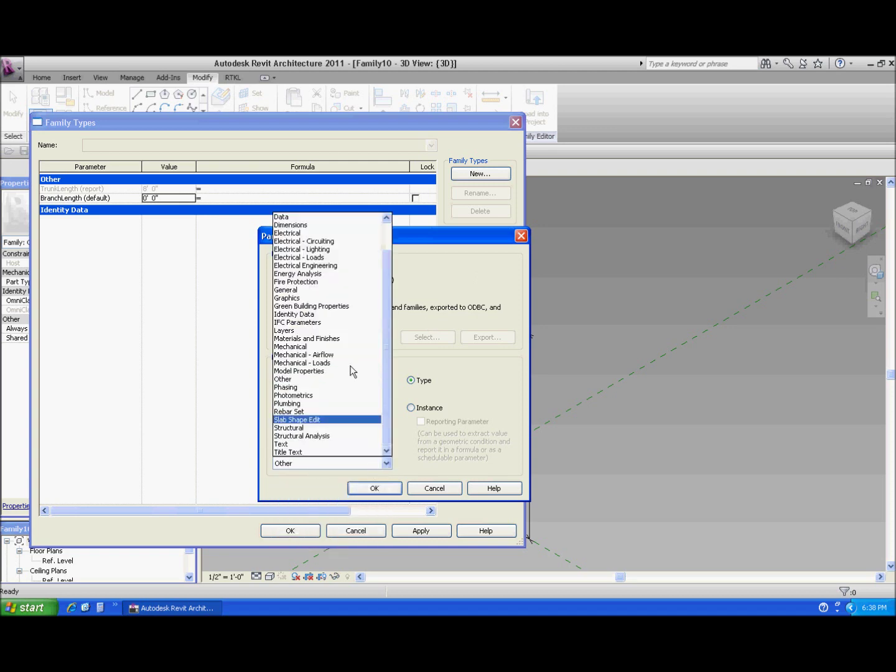
click(291, 225)
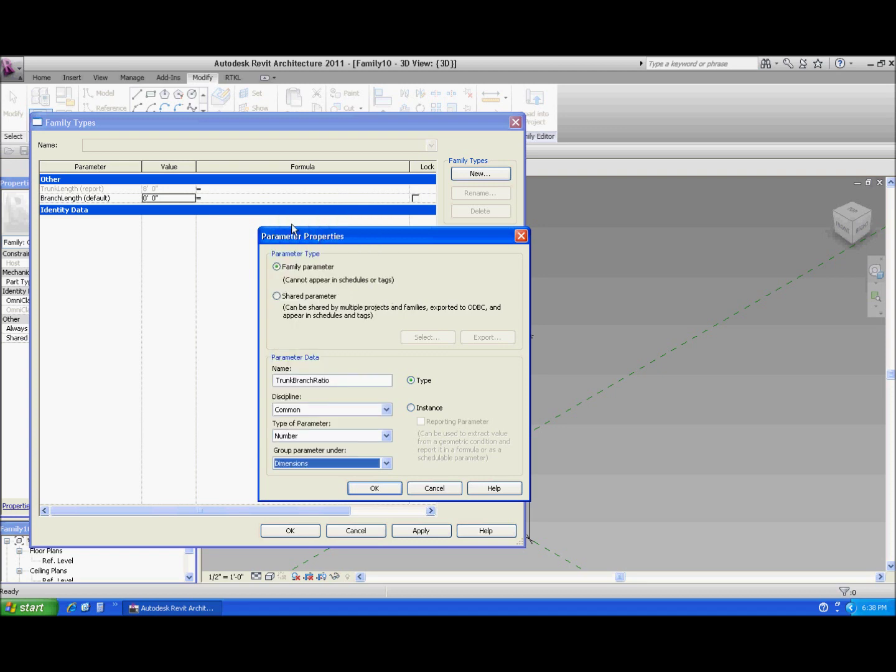
click(410, 408)
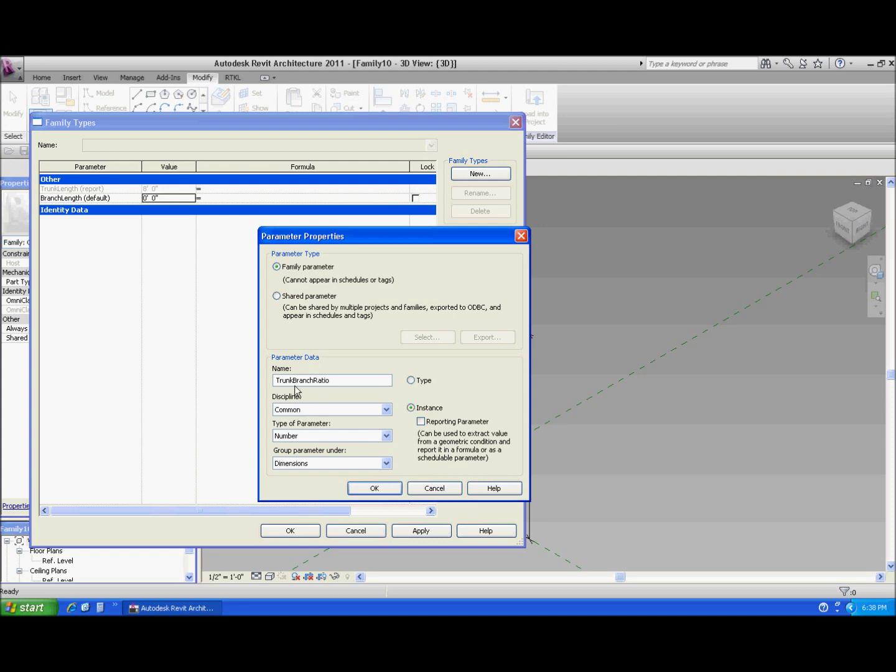
click(384, 488)
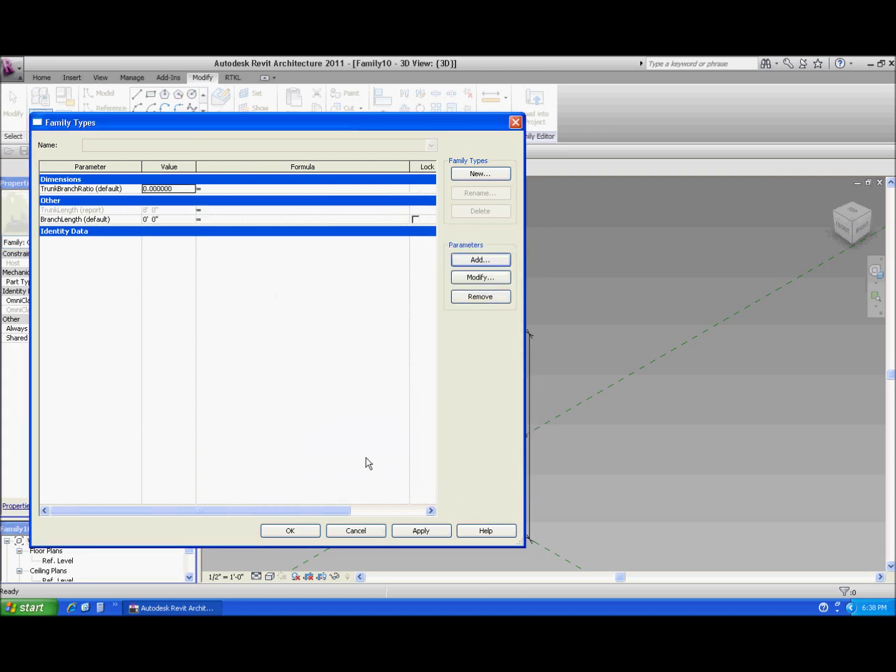
click(183, 193)
Set TrunkBranchRatio to =sqrt(2) and give BranchLength the formula TrunkLength / TrunkBranchRatio
text(=sqrt(2)
key(Tab)
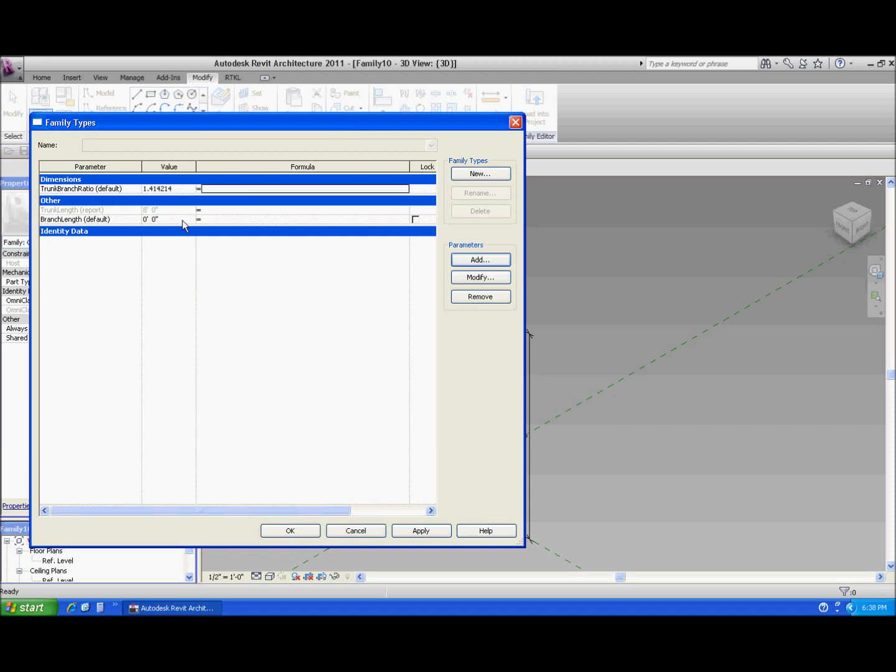
click(184, 221)
click(220, 219)
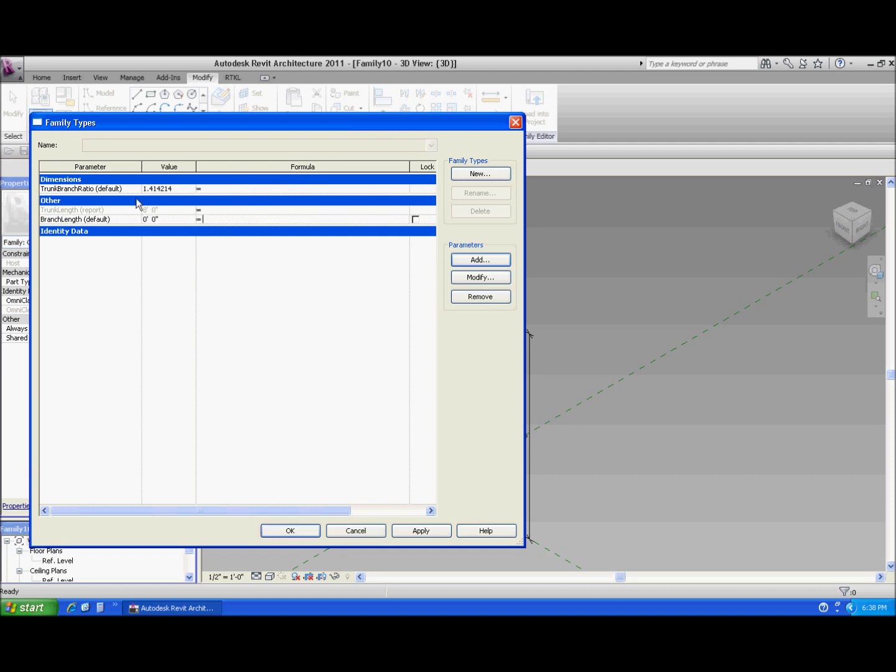
click(91, 189)
drag(73, 189, 34, 190)
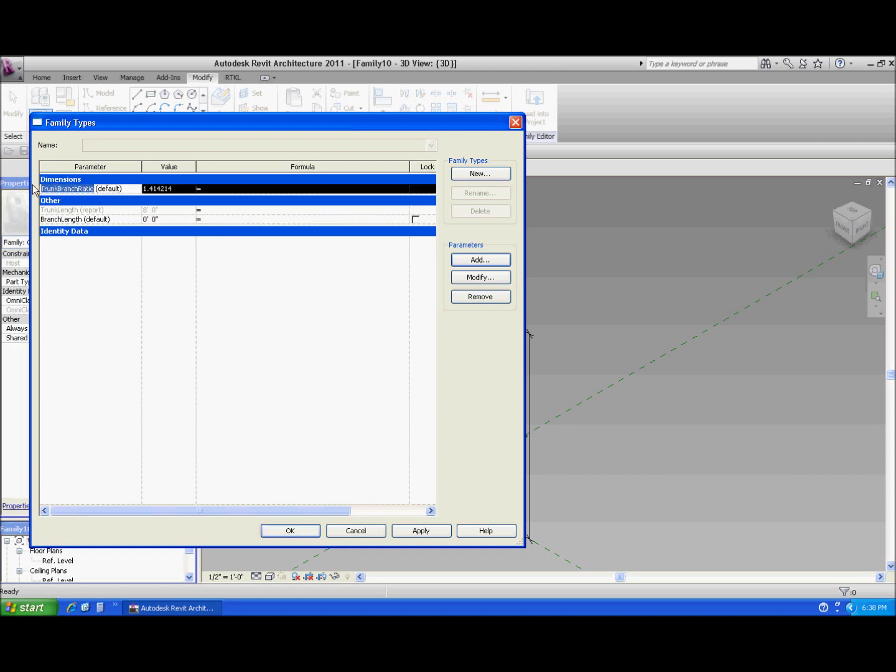
click(232, 221)
text(TrunkLeng)
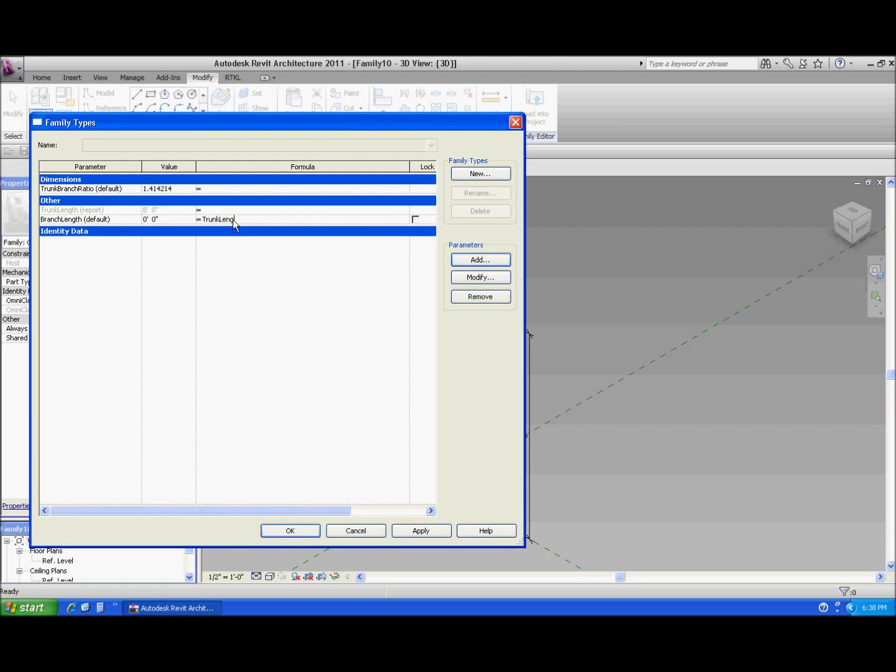
text(th / TrunkBranchRatio)
key(Return)
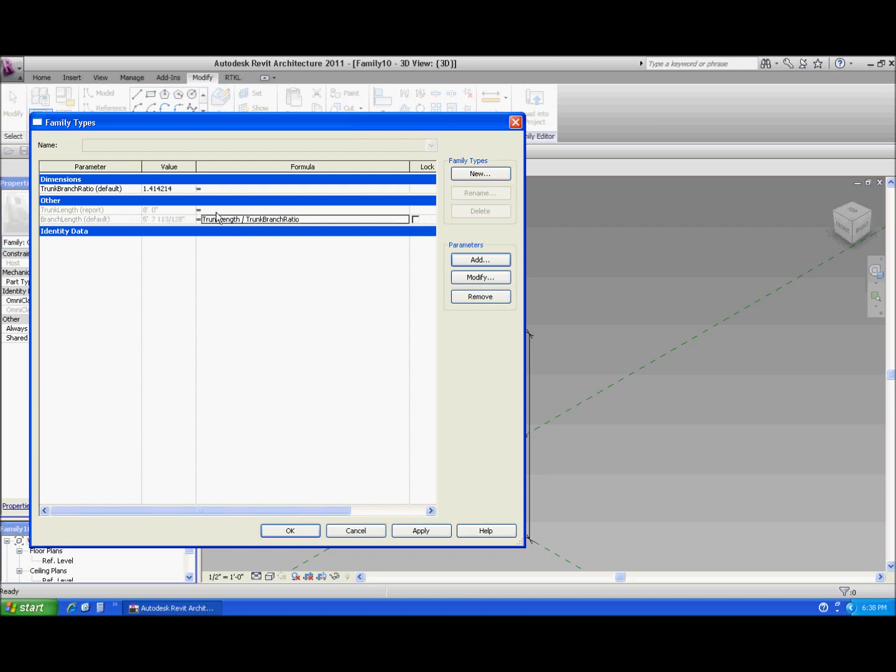
Apply the BranchLength formula, re-entering it after the error, and close Family Types
click(414, 530)
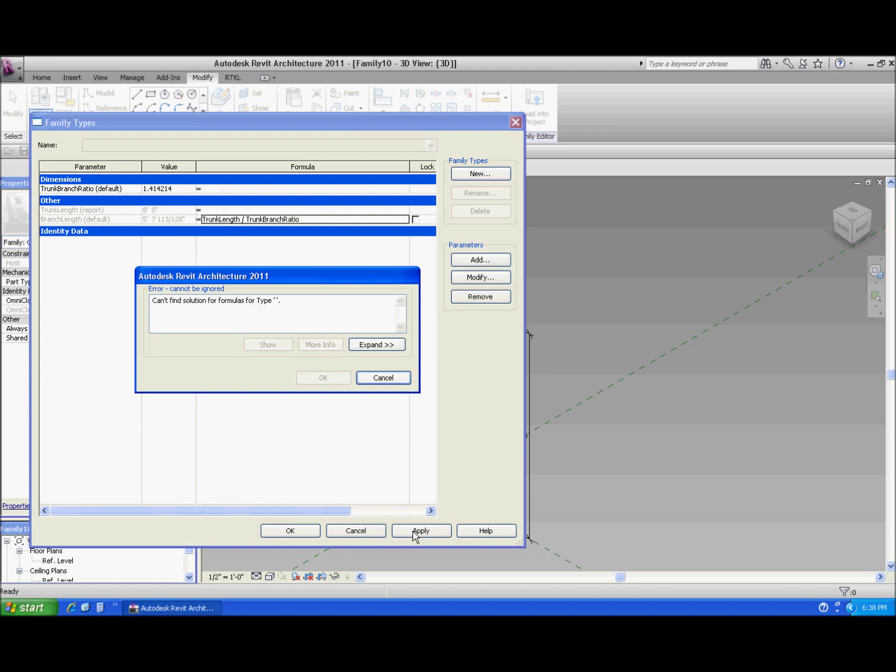
click(382, 379)
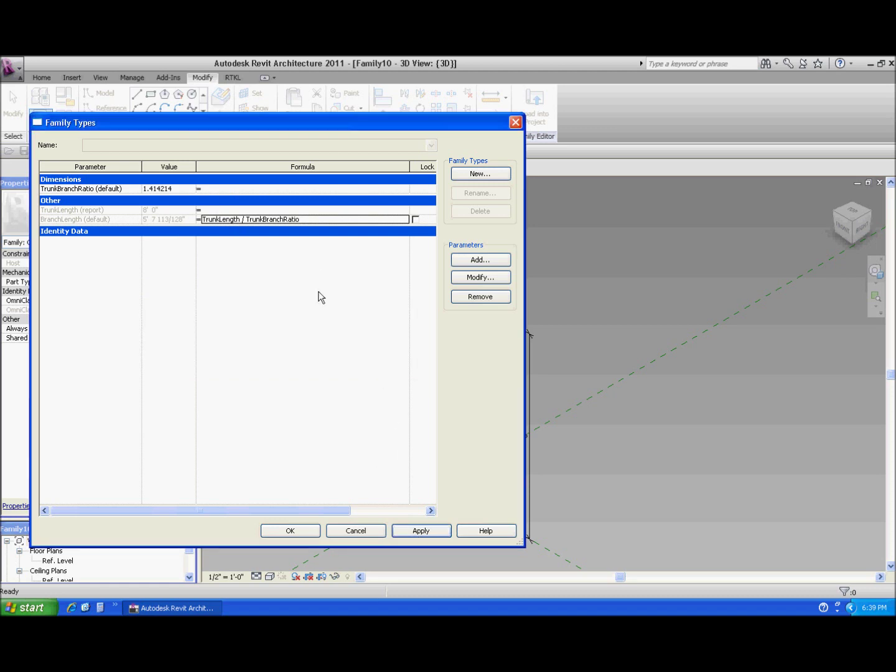
click(317, 220)
key(ctrl+c)
key(Delete)
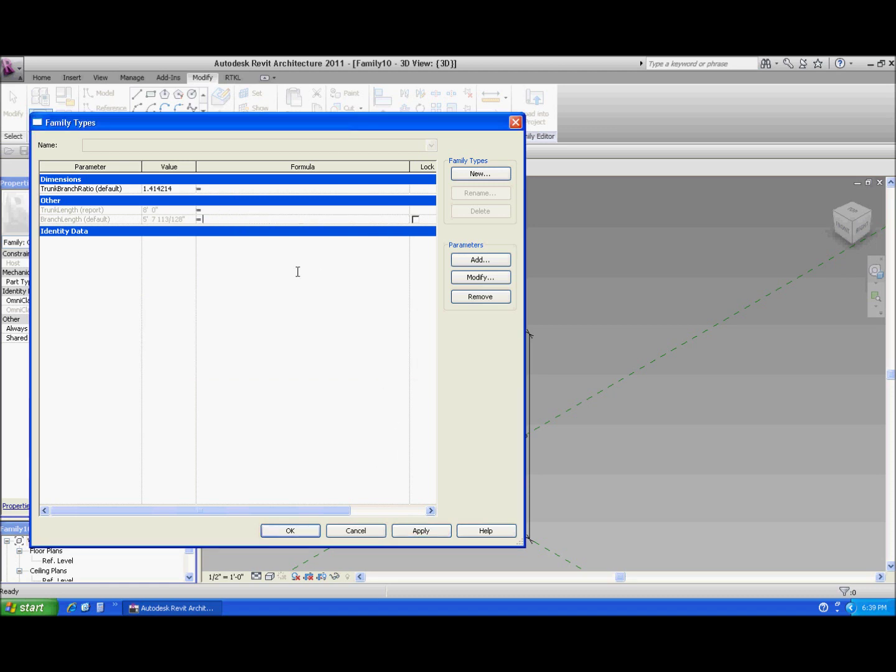
click(414, 530)
click(224, 220)
key(ctrl+v)
click(423, 529)
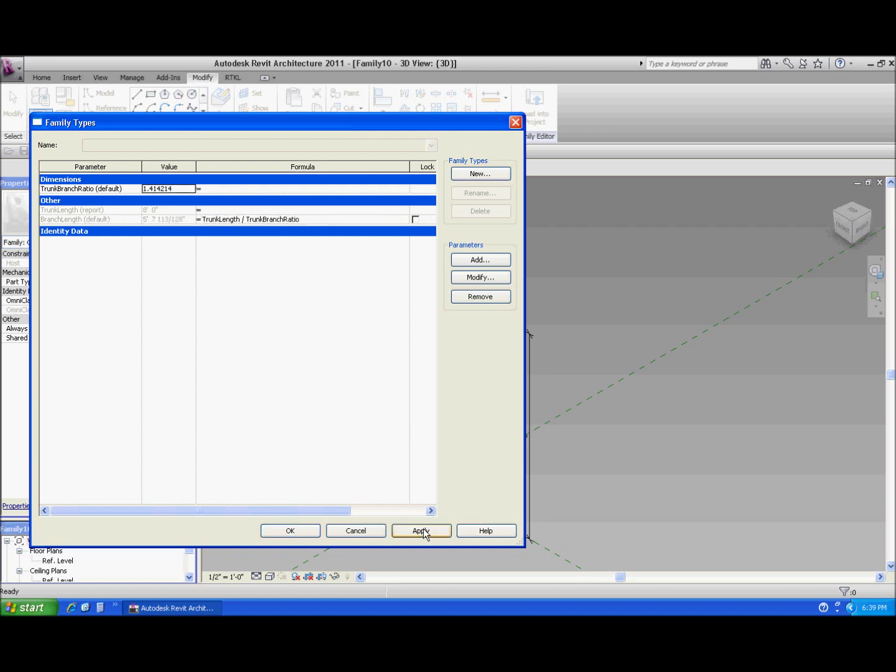
click(292, 530)
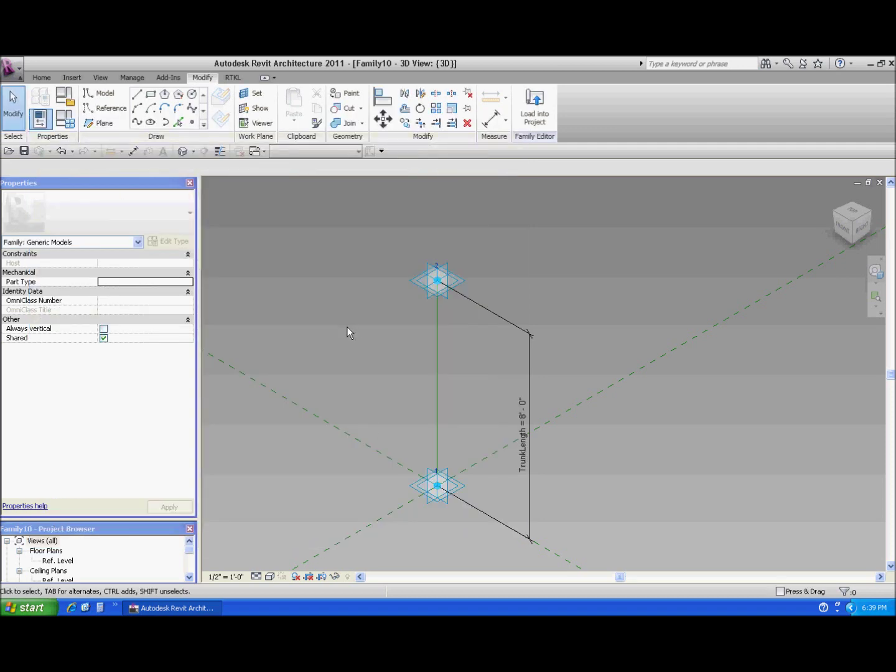
Pan the 3D view down and right to reframe the trunk reference line
scroll(360, 350, down, 1)
middle_drag(357, 332, 367, 367)
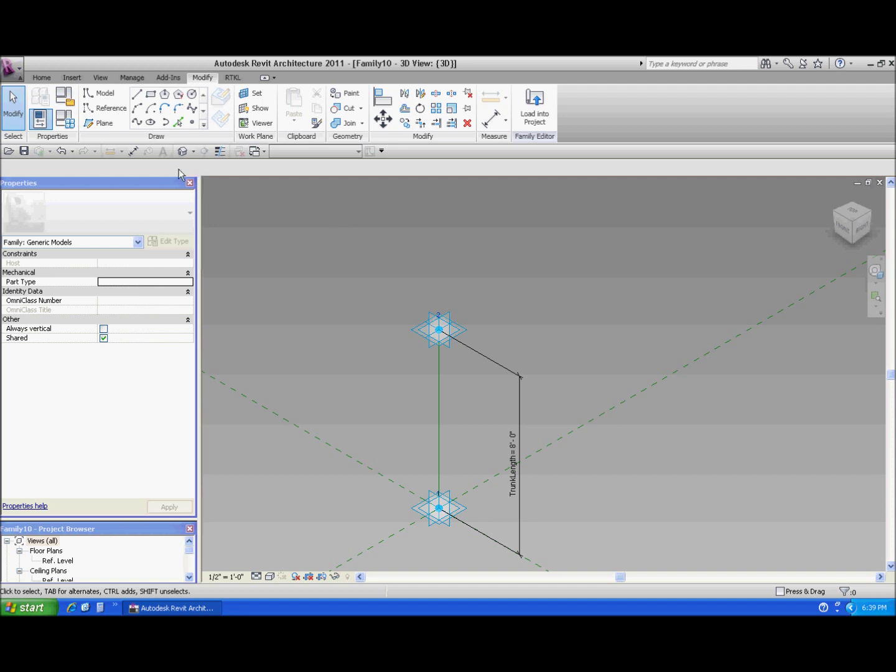
Add a BendAngle instance angle parameter and set its value to 30°
click(65, 118)
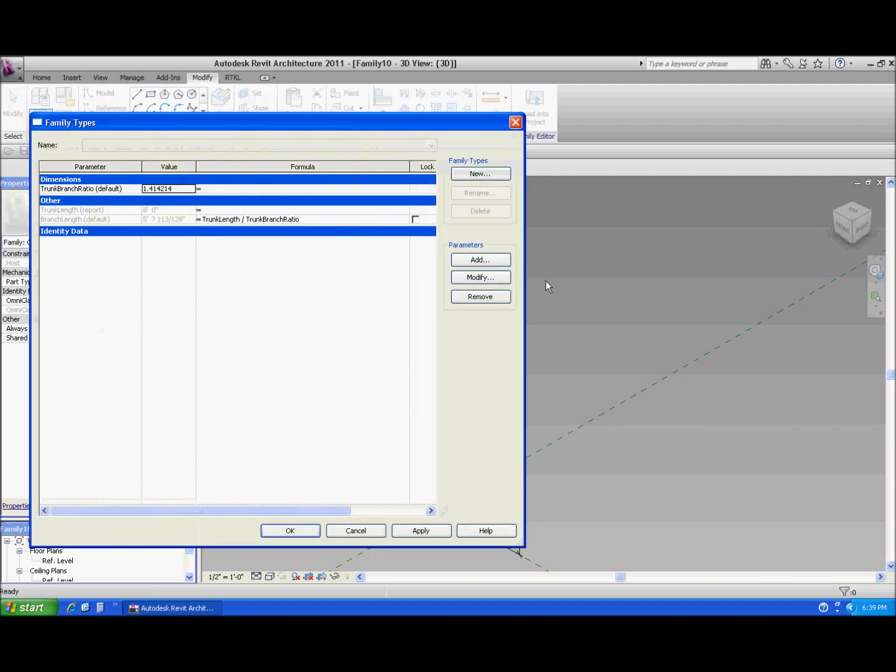
click(490, 278)
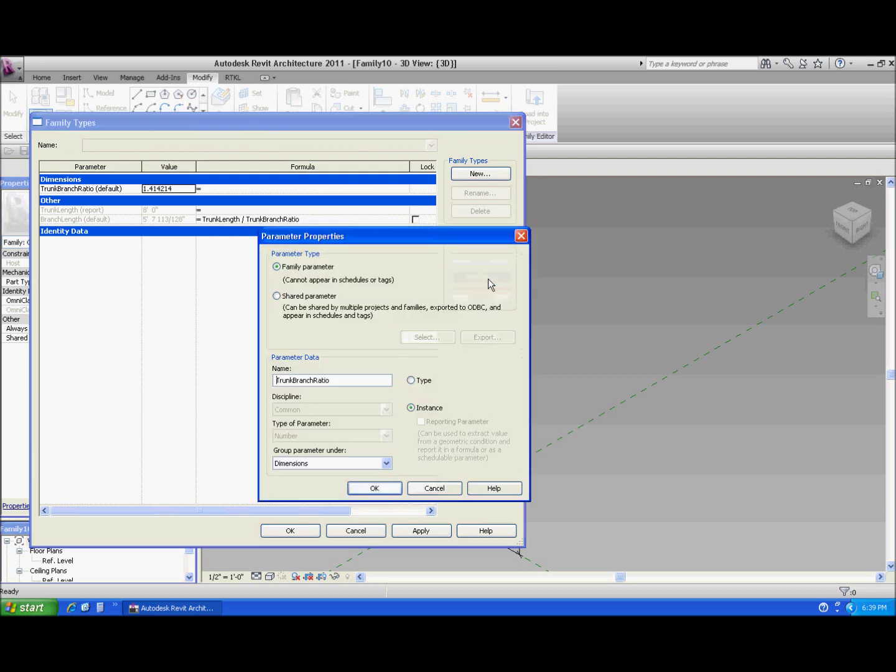
click(431, 486)
click(476, 261)
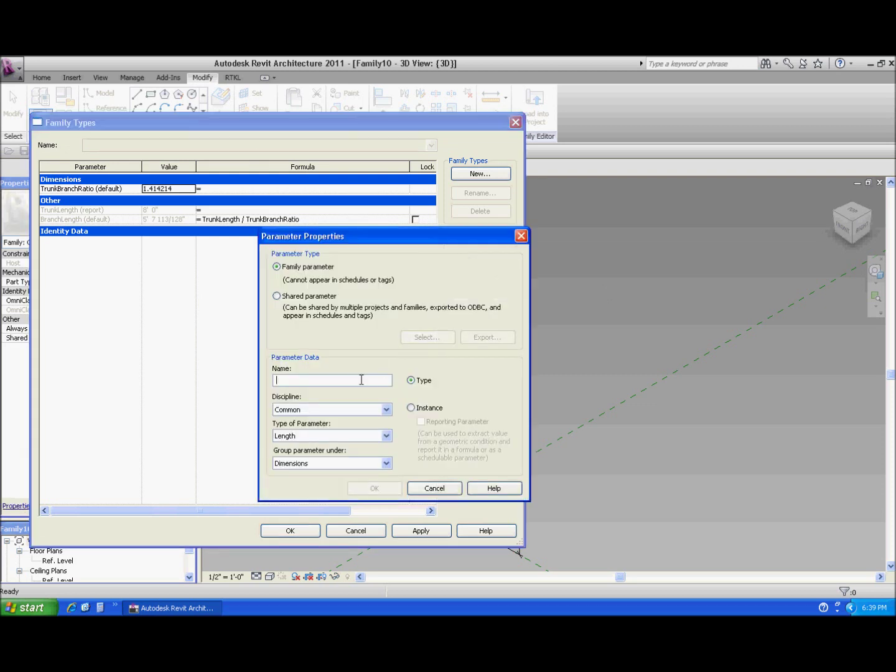
text(BendAngle)
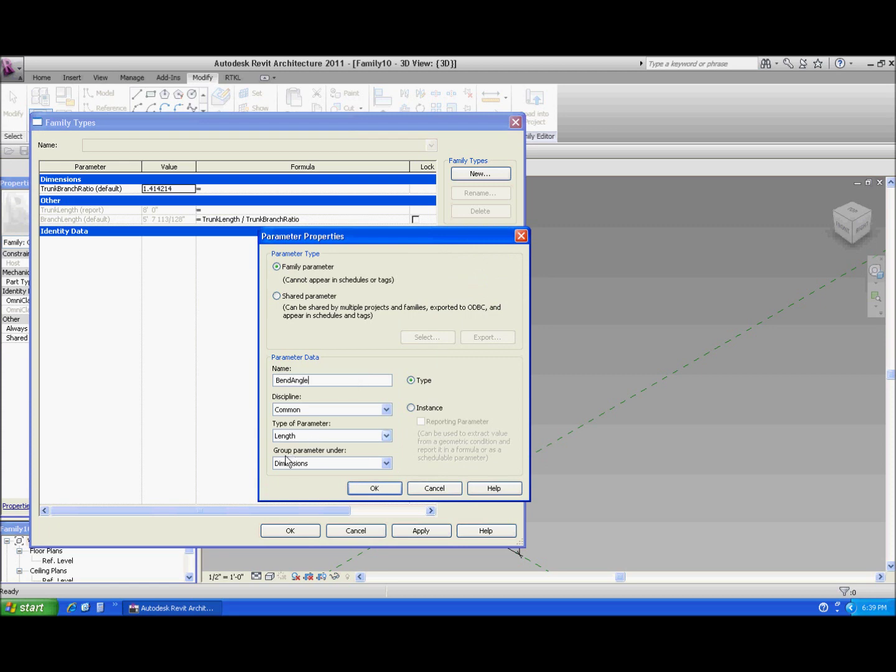
click(386, 436)
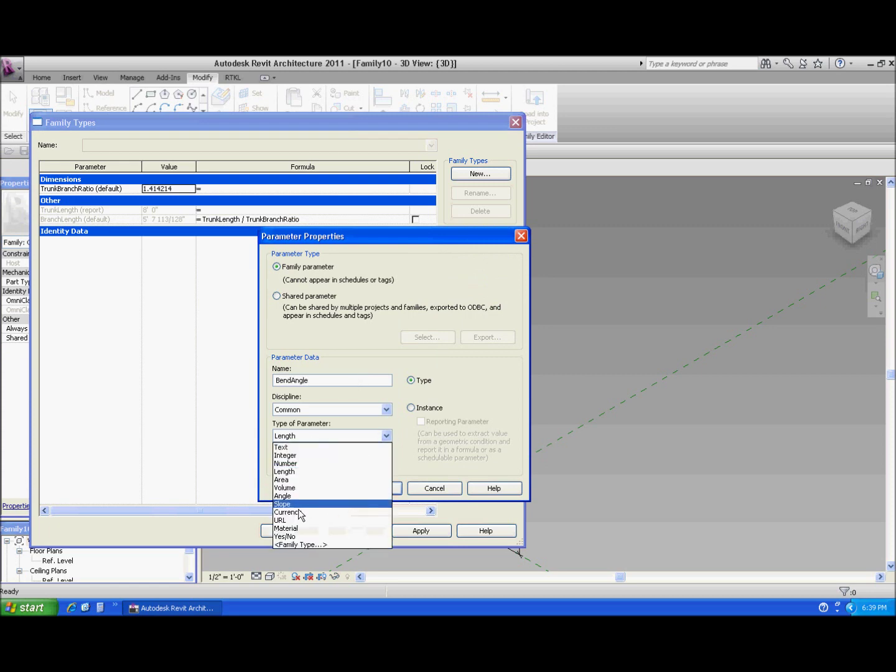
click(283, 495)
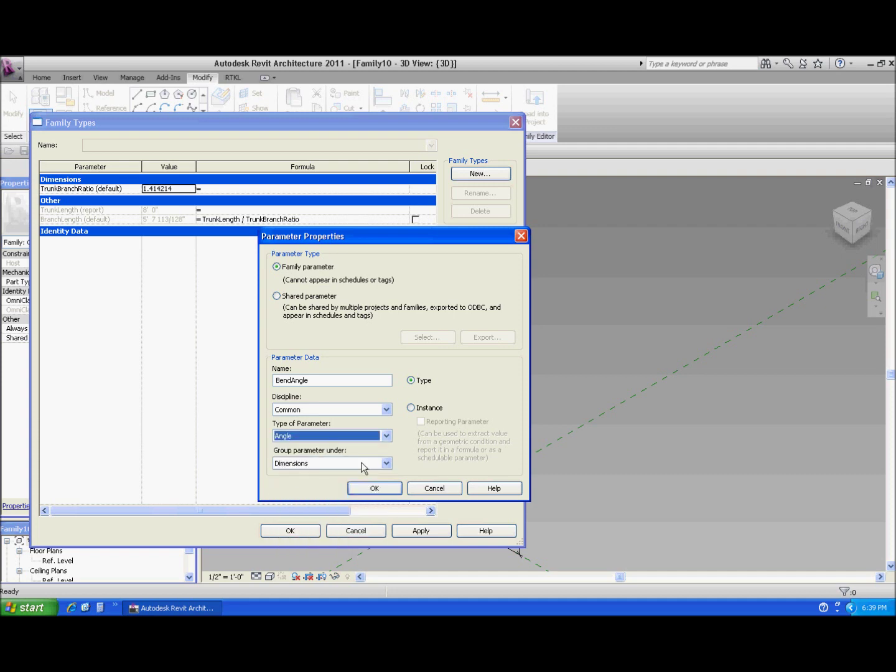
click(411, 408)
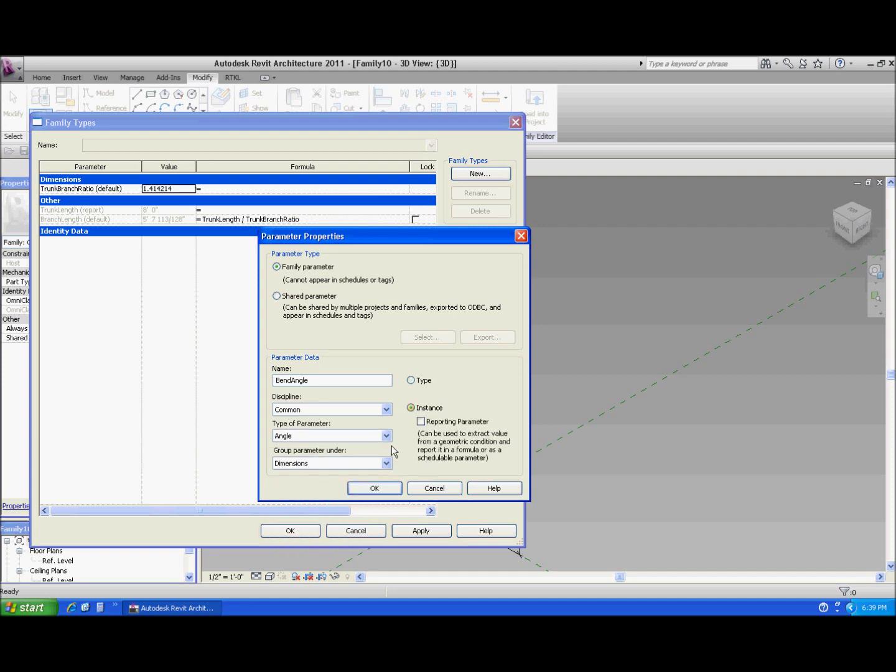
click(370, 489)
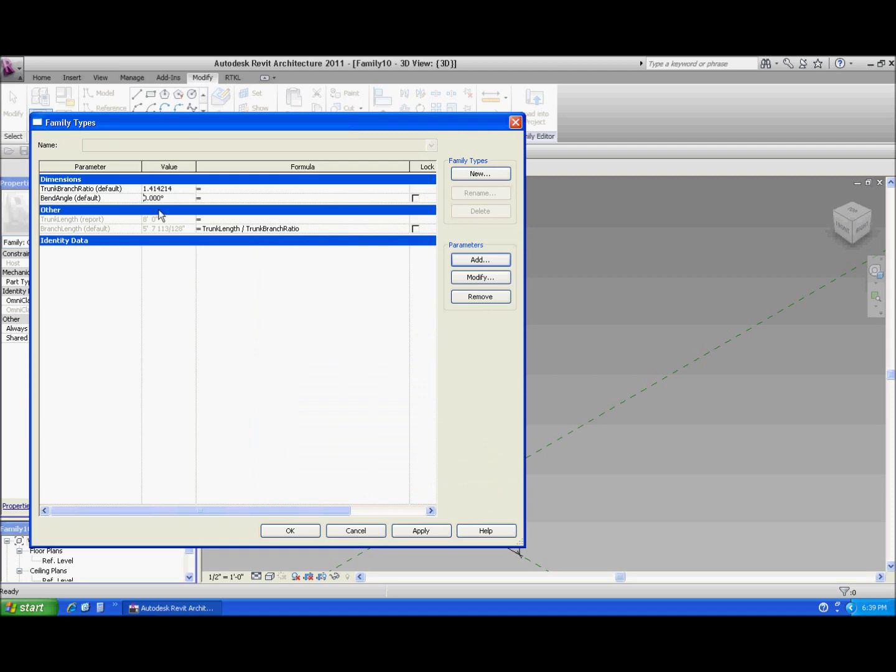
text(3)
click(213, 196)
Add a BA instance angle parameter grouped under Other and begin its formula
click(175, 198)
click(177, 197)
key(shift+Left)
key(shift+Left)
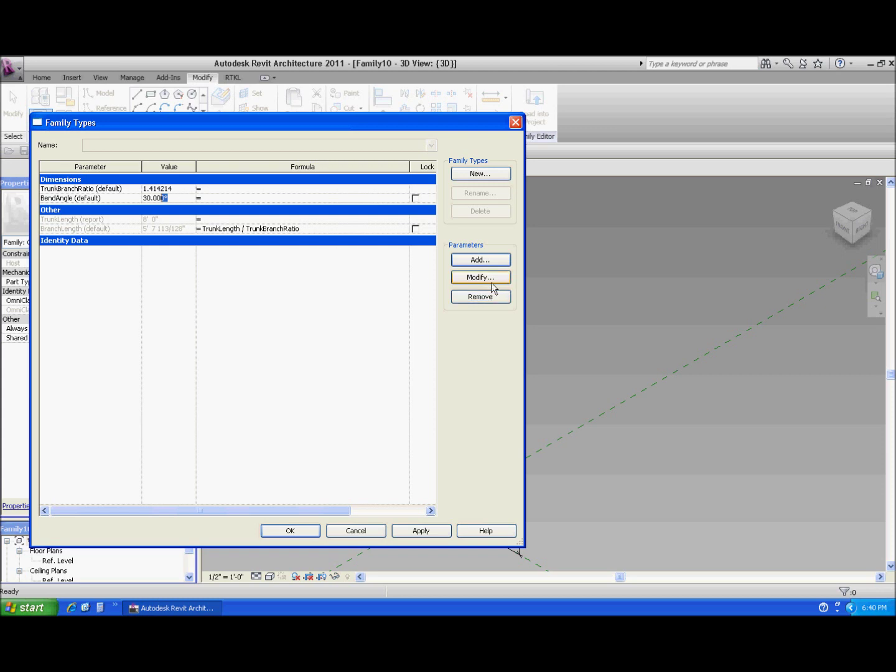
click(491, 261)
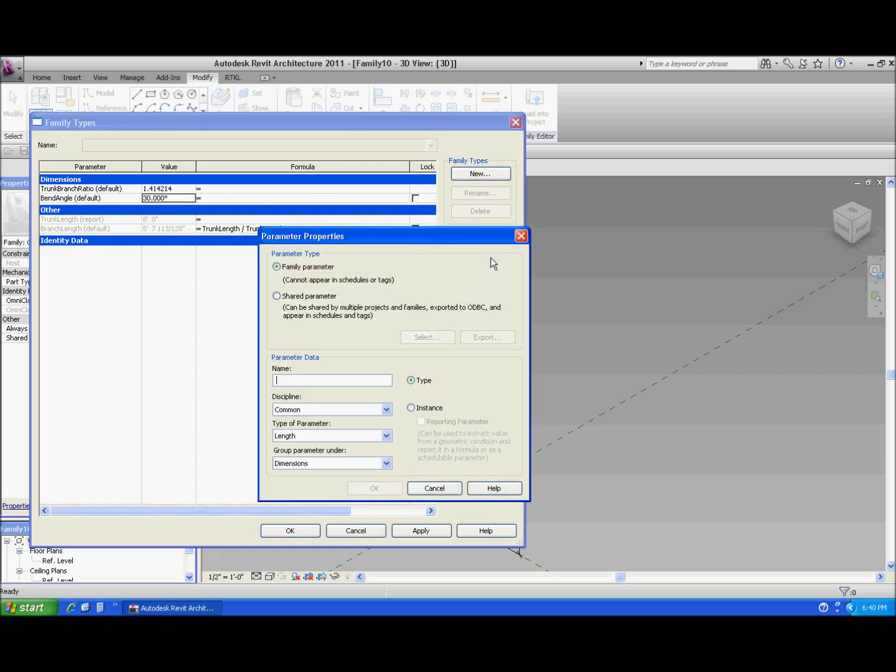
text(BA)
click(385, 463)
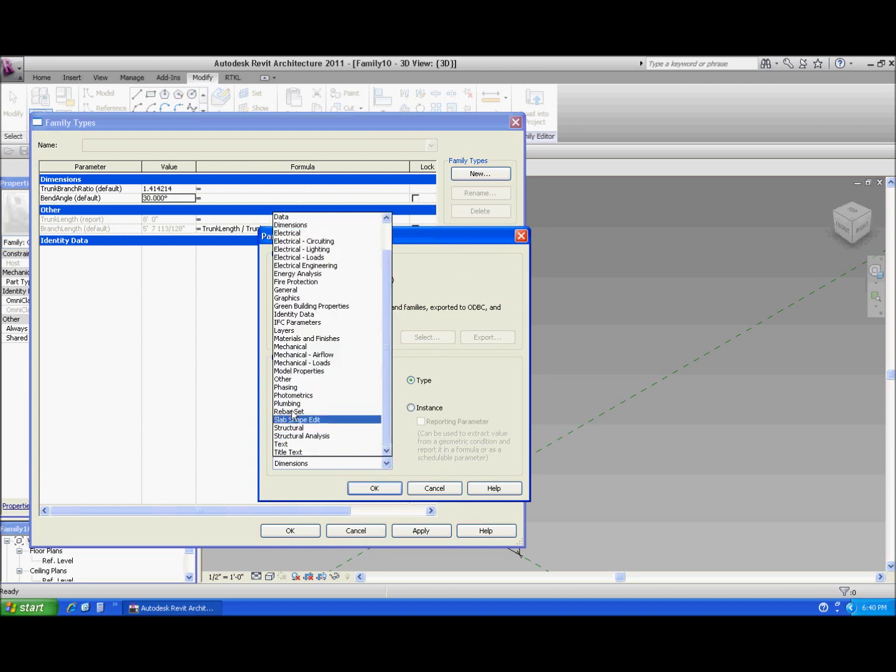
click(292, 379)
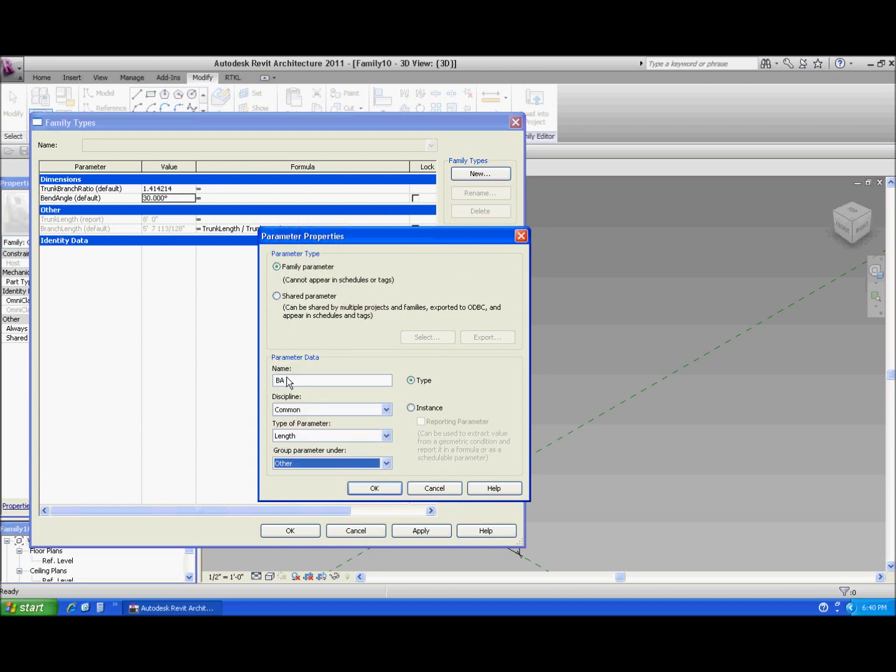
click(411, 407)
click(386, 436)
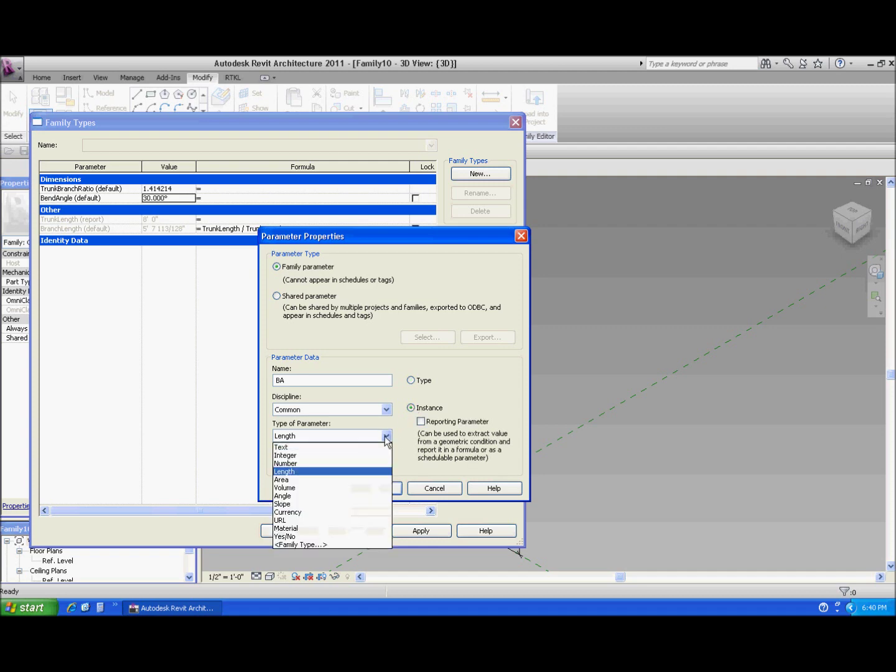
click(283, 496)
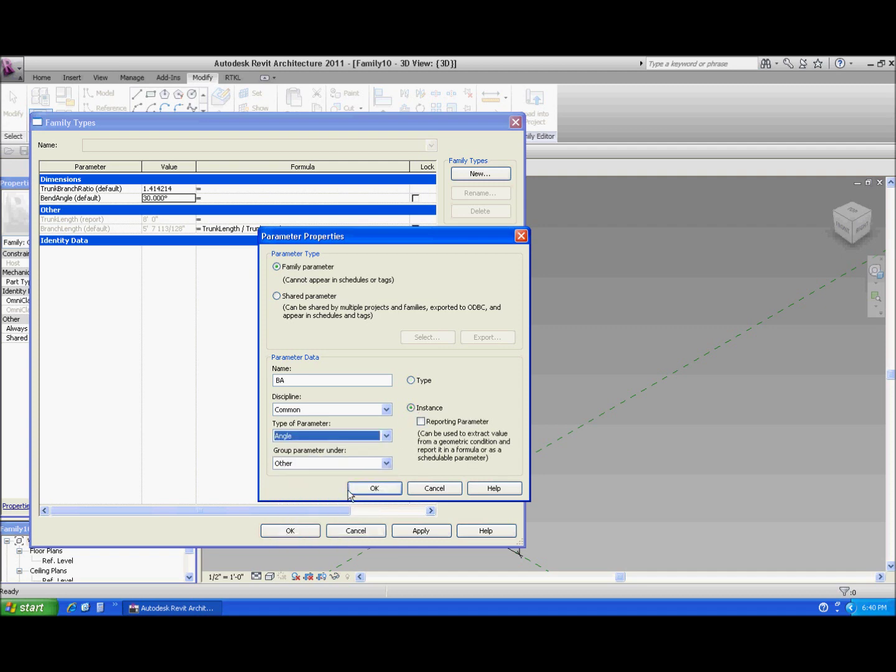
click(377, 490)
click(223, 238)
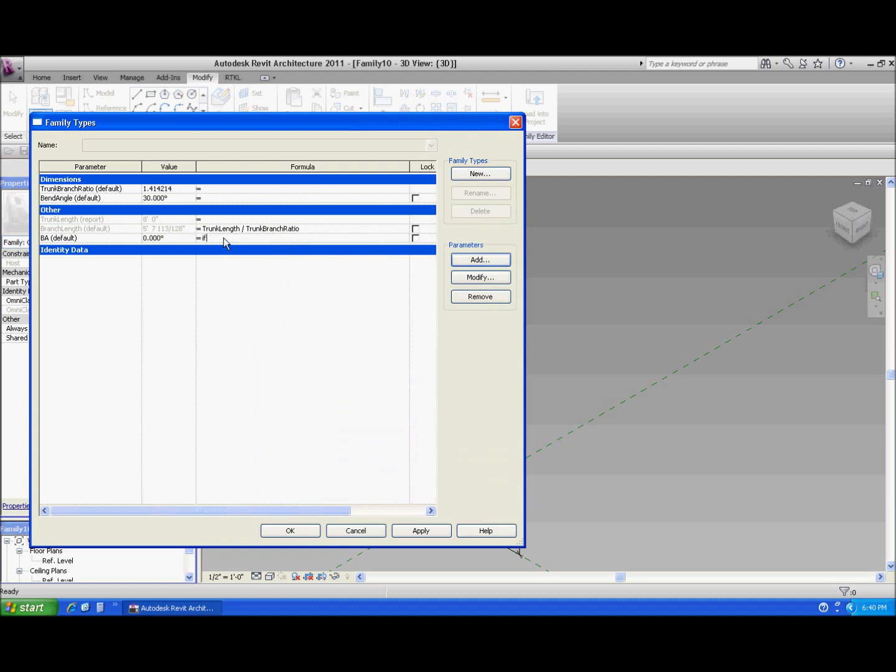
Give BA the formula if(BendAngle < 0°, 0°, if(BendAngle > 90°, 90°, BendAngle))
text(if(Bend)
key(Caps_Lock)
text(A)
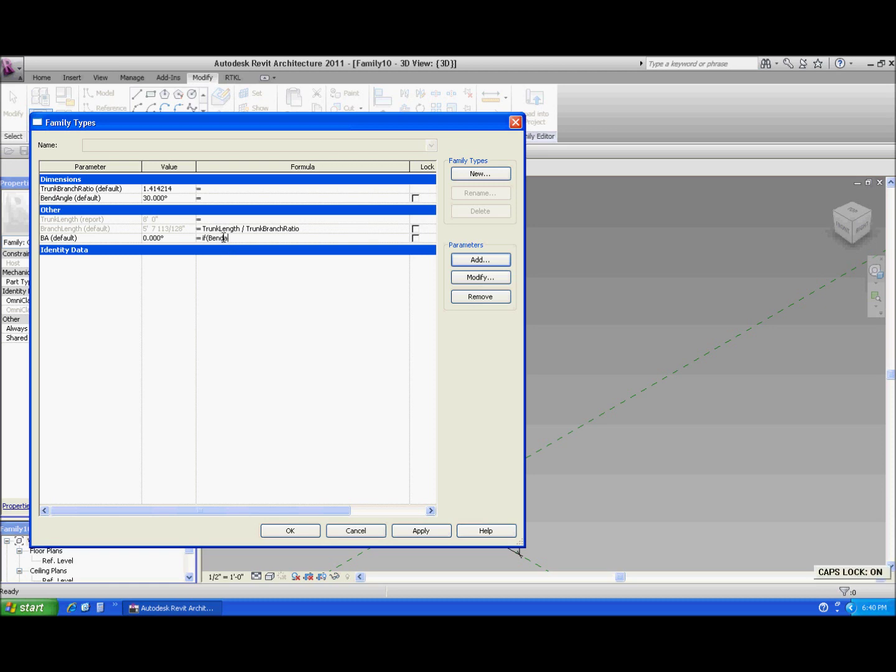
key(Caps_Lock)
text(ngl)
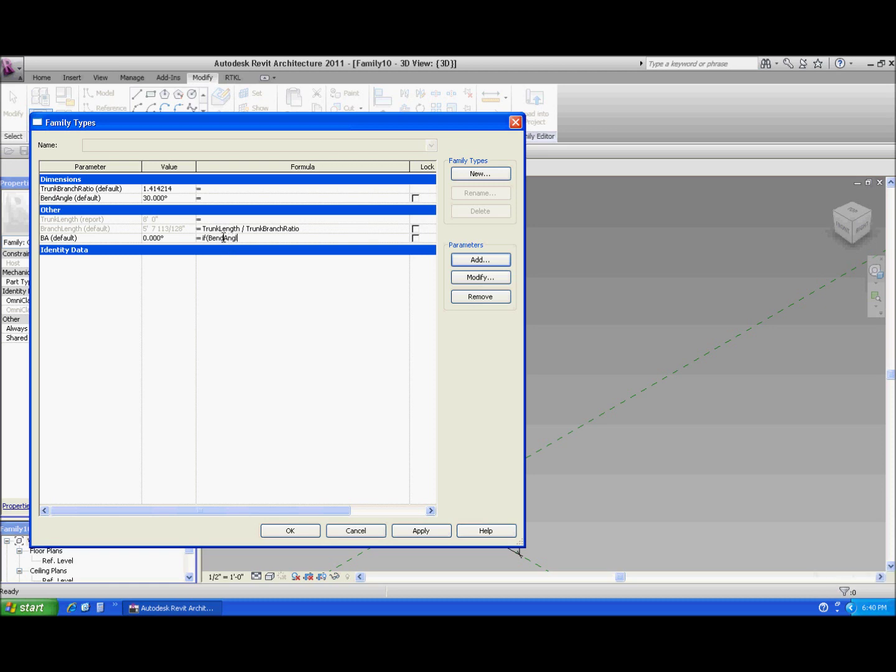
text(e<0°,0°,if(BendAngles)
key(BackSpace)
text(>90°,90°,Be)
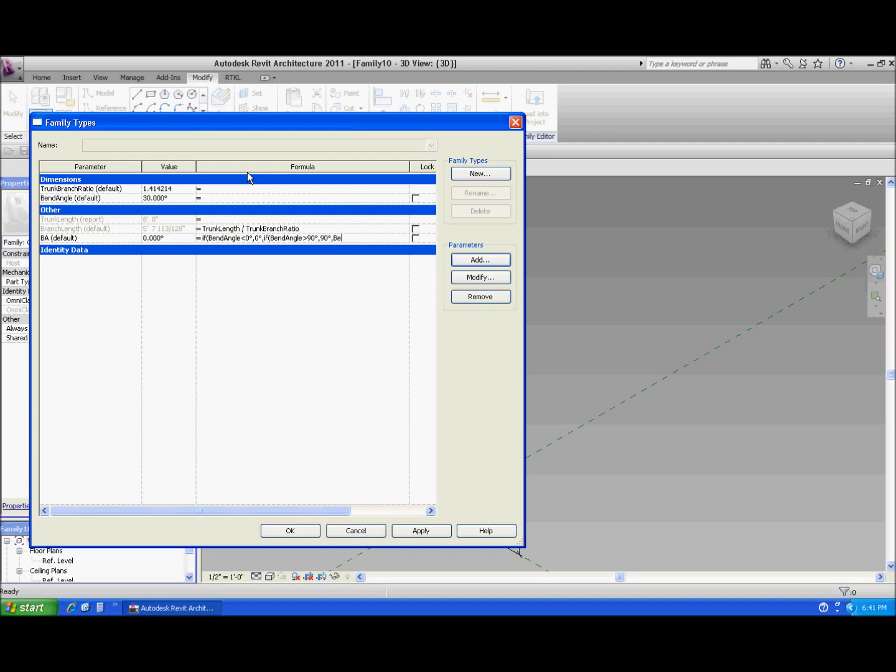
text(ndAngle)))
click(226, 197)
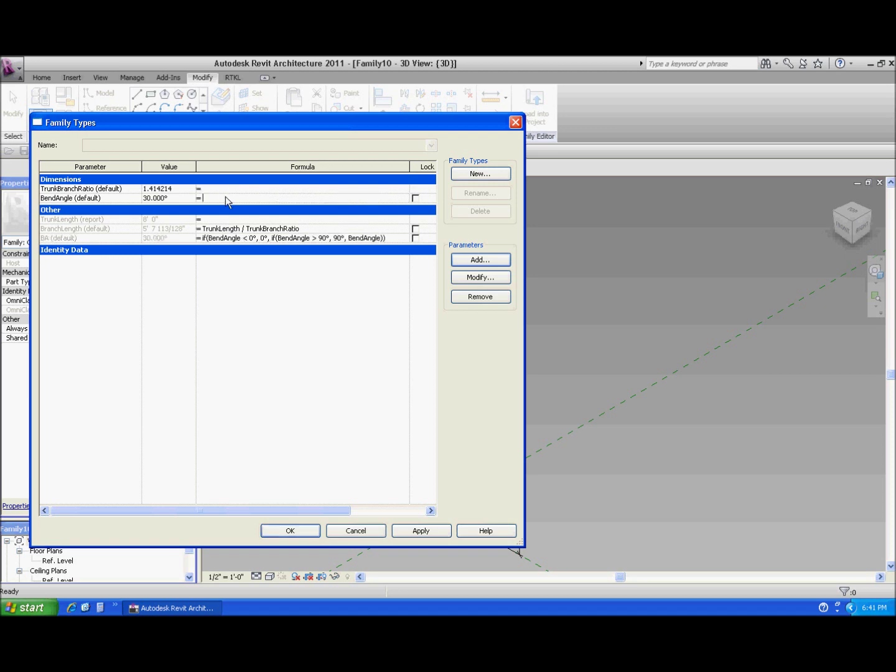
Test BendAngle at 130° and -30°, restore it to 30°, and close Family Types
click(145, 199)
text(1)
key(Return)
click(149, 199)
drag(147, 199, 138, 200)
text(-)
key(Return)
click(145, 198)
key(Delete)
click(281, 532)
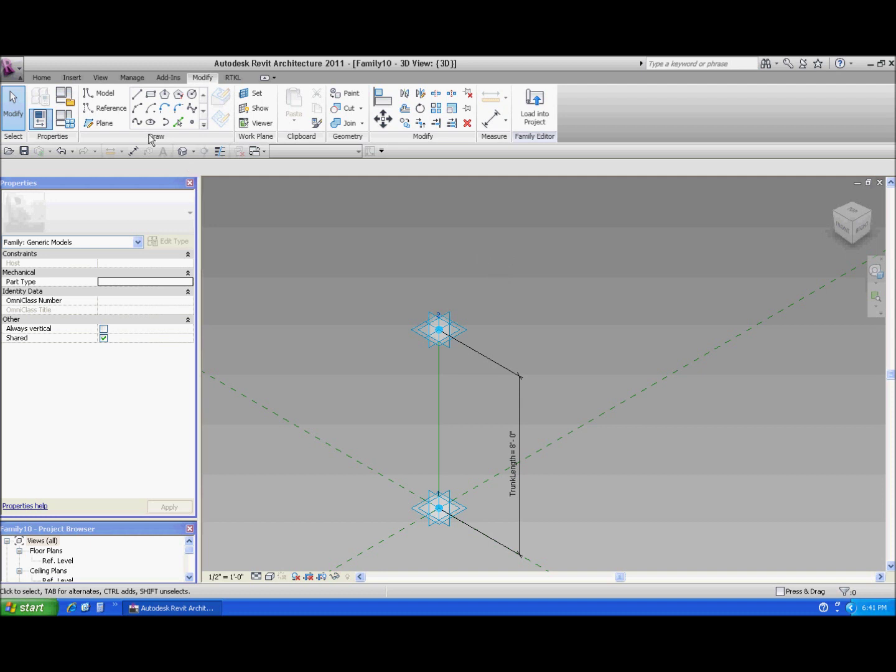
Make the top adaptive point's plane the current work plane
click(98, 109)
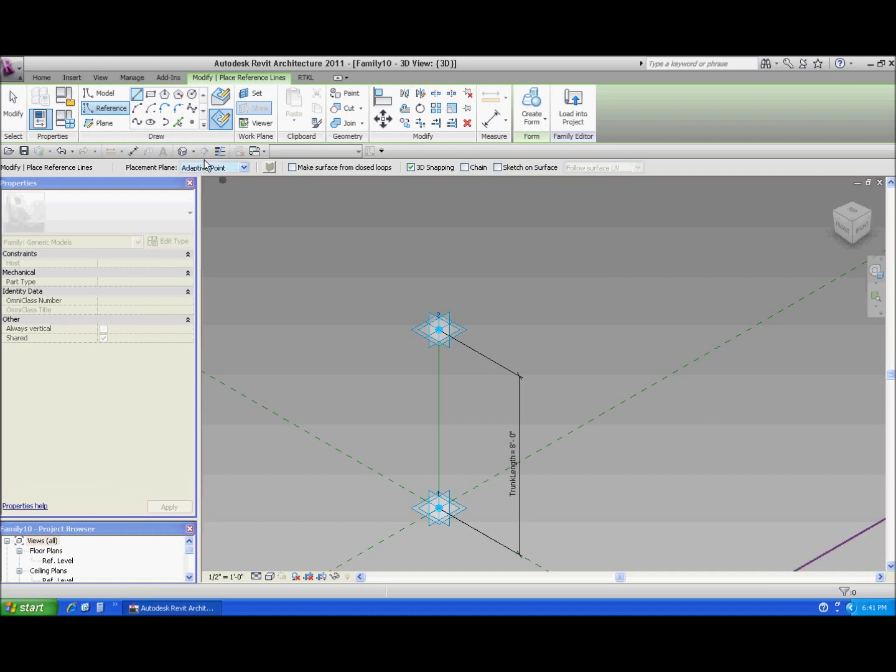
click(193, 124)
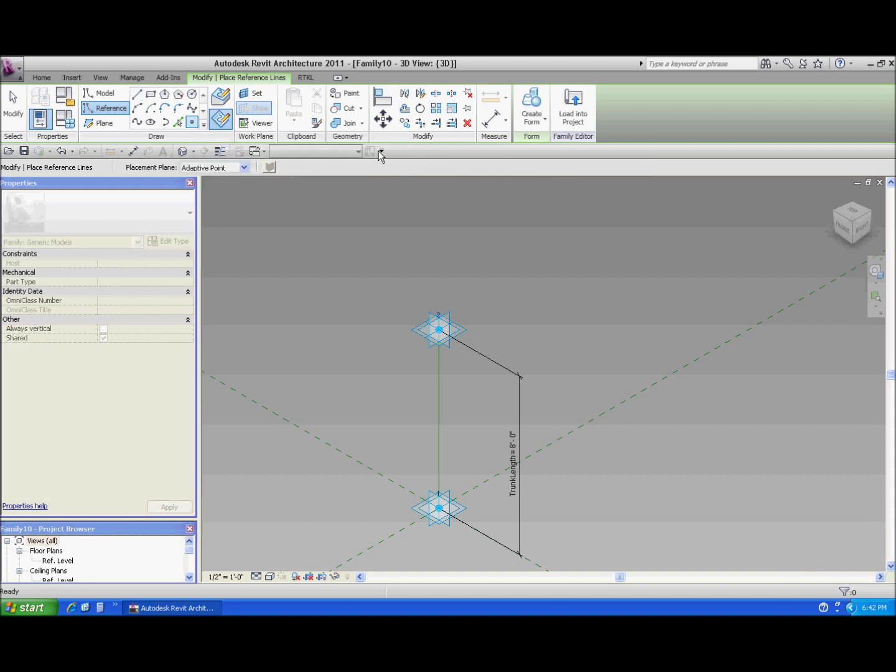
click(252, 94)
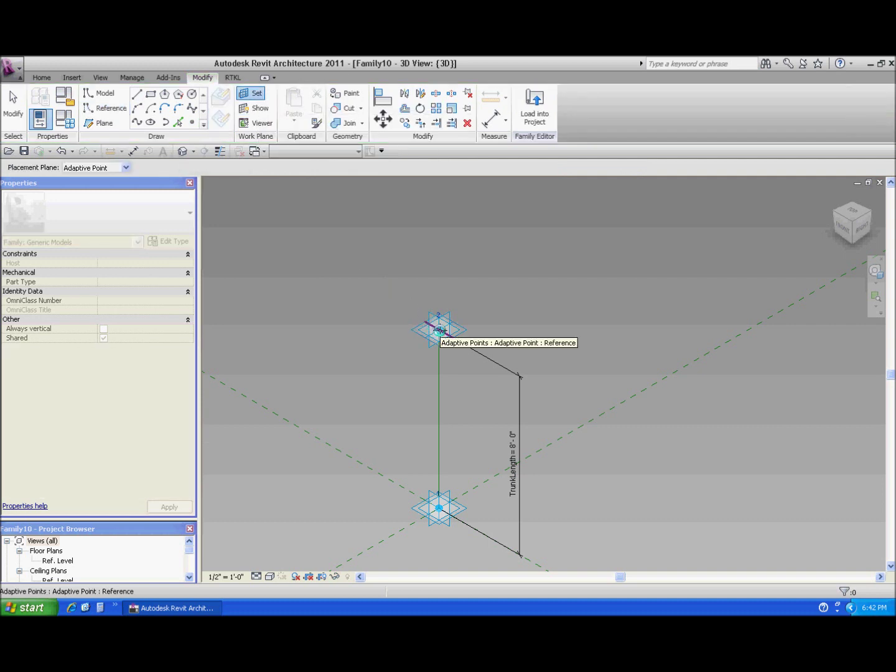
key(Tab)
key(Tab)
key(Tab)
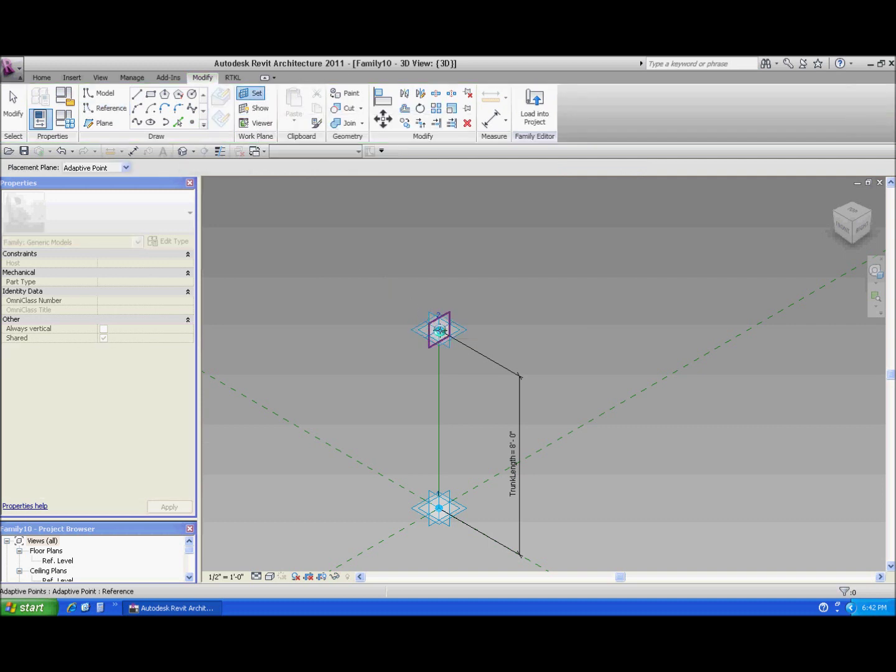
click(439, 330)
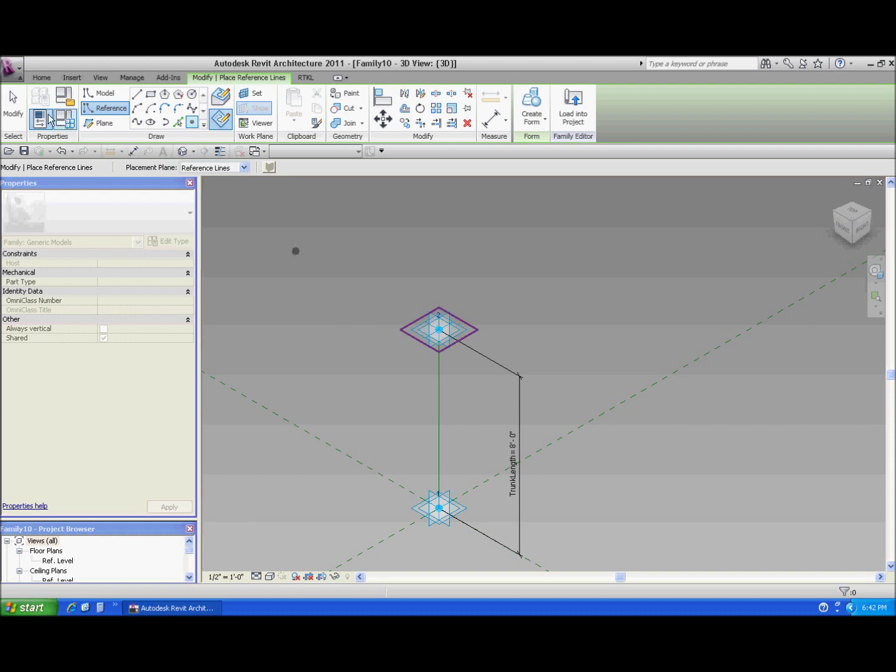
key(Escape)
key(Escape)
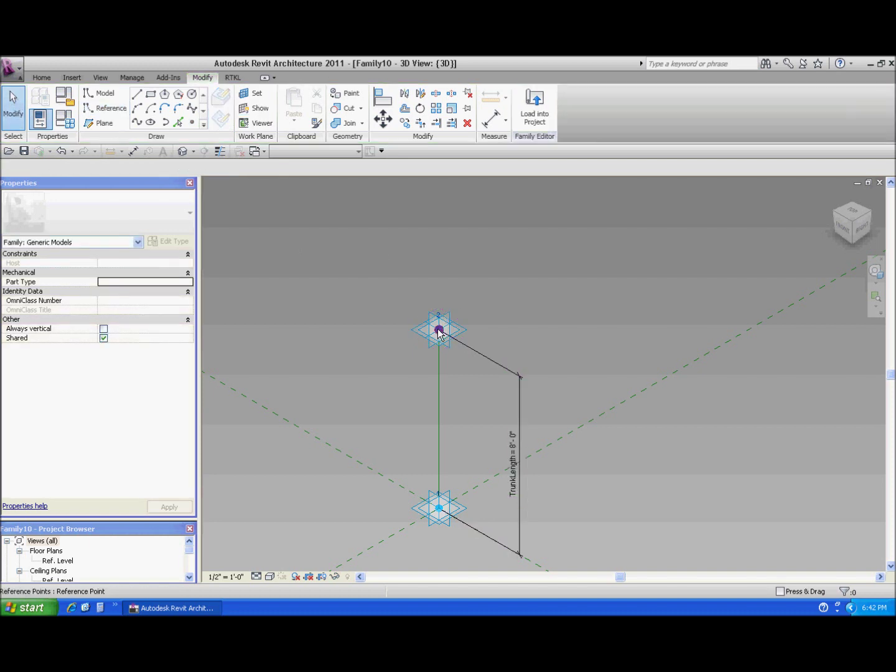
Give the top reference point a 2' 0" offset with reference planes always shown
click(439, 331)
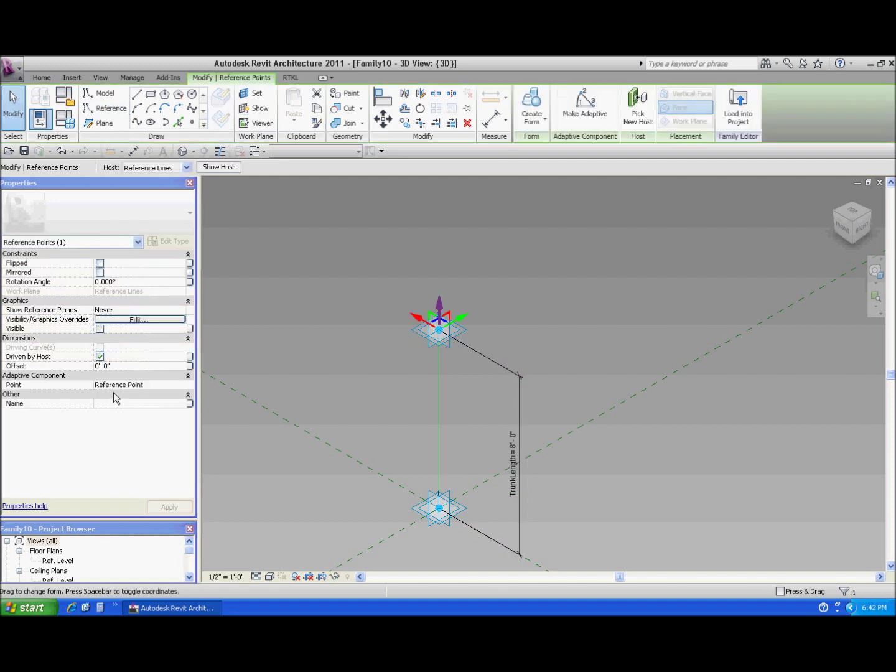
click(140, 365)
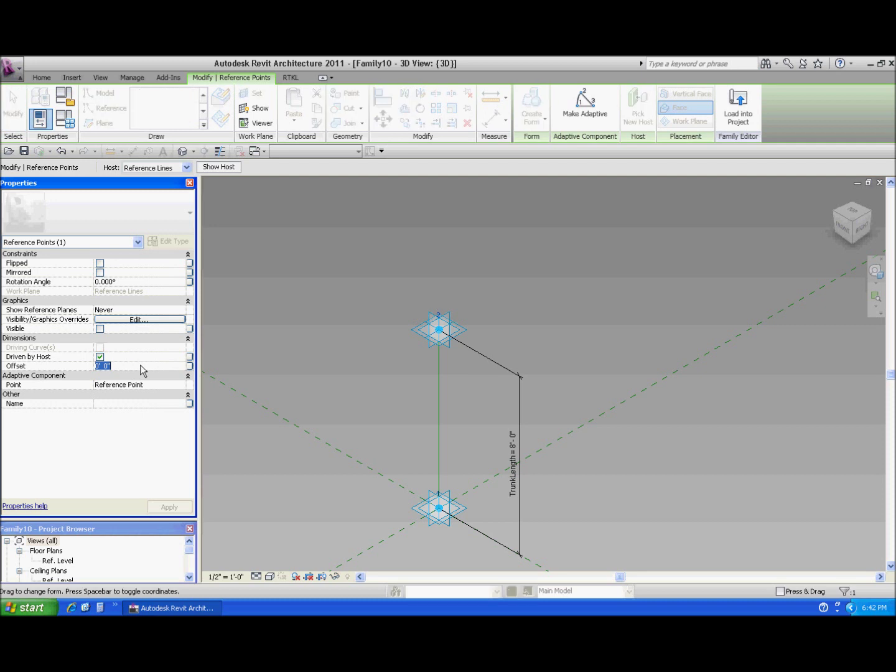
text(2' 0")
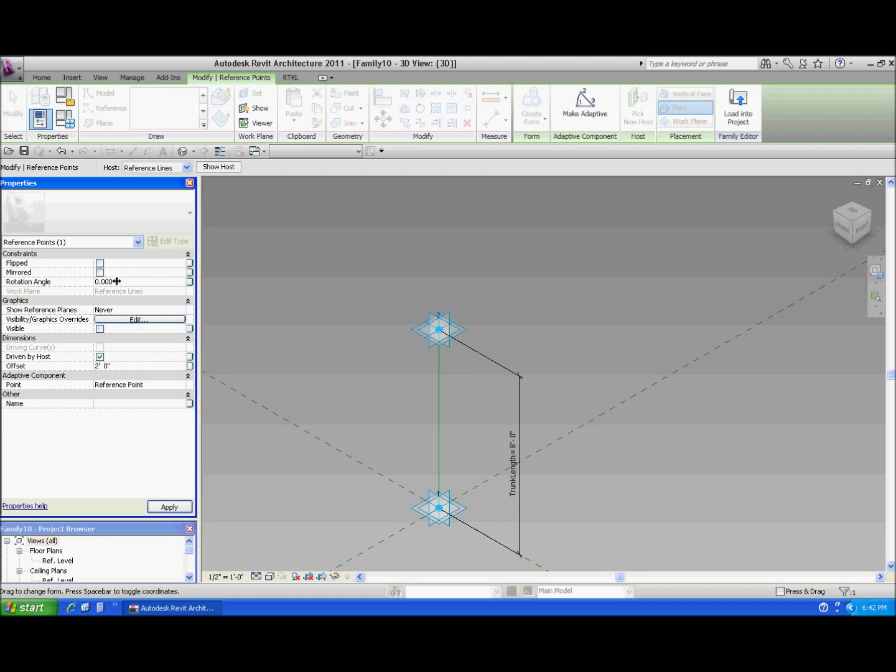
click(180, 313)
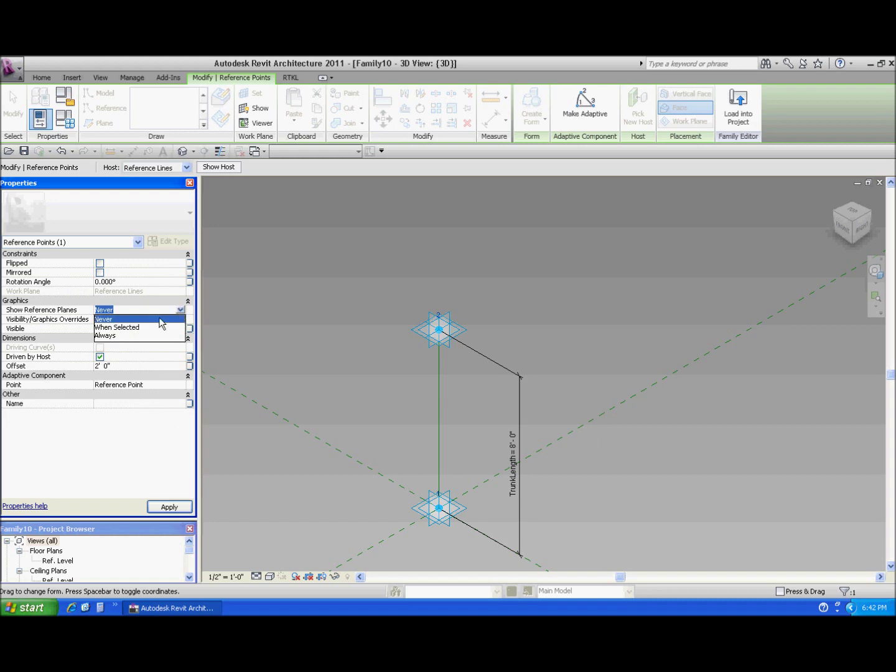
click(114, 336)
click(174, 507)
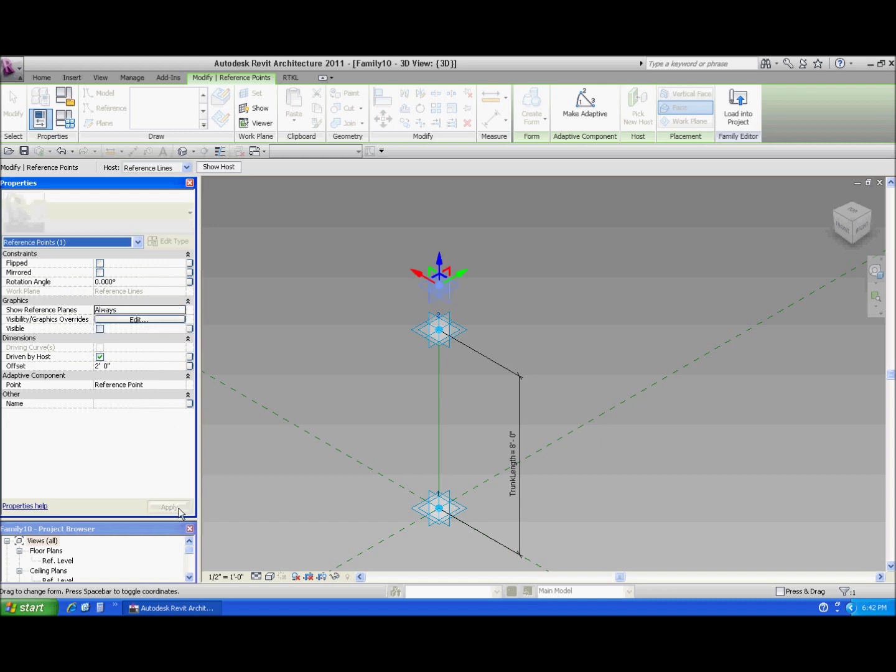
click(368, 292)
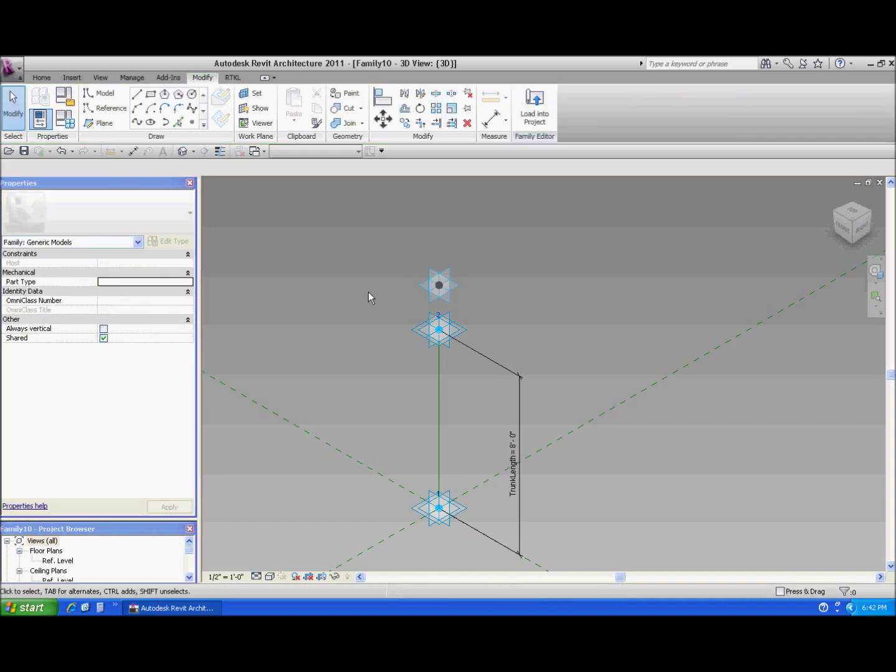
Draw a 5'-0" radius reference circle on the raised point and keep its radius dimension
click(103, 109)
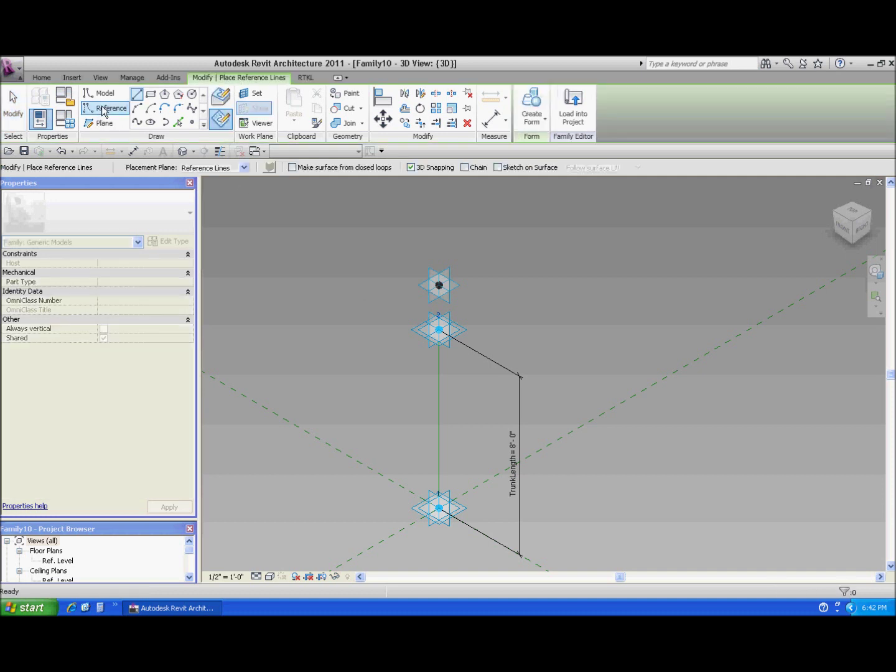
click(255, 95)
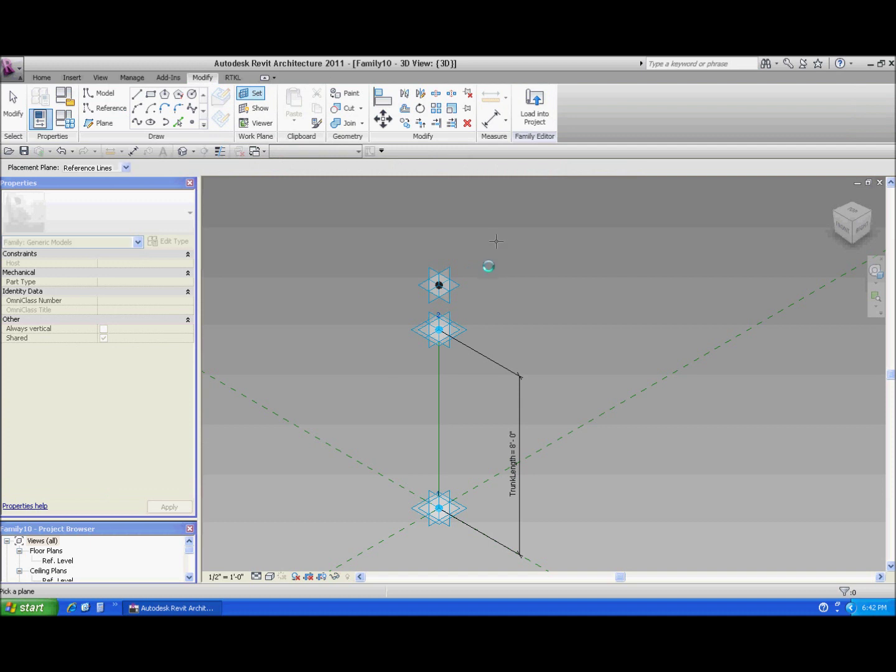
click(460, 284)
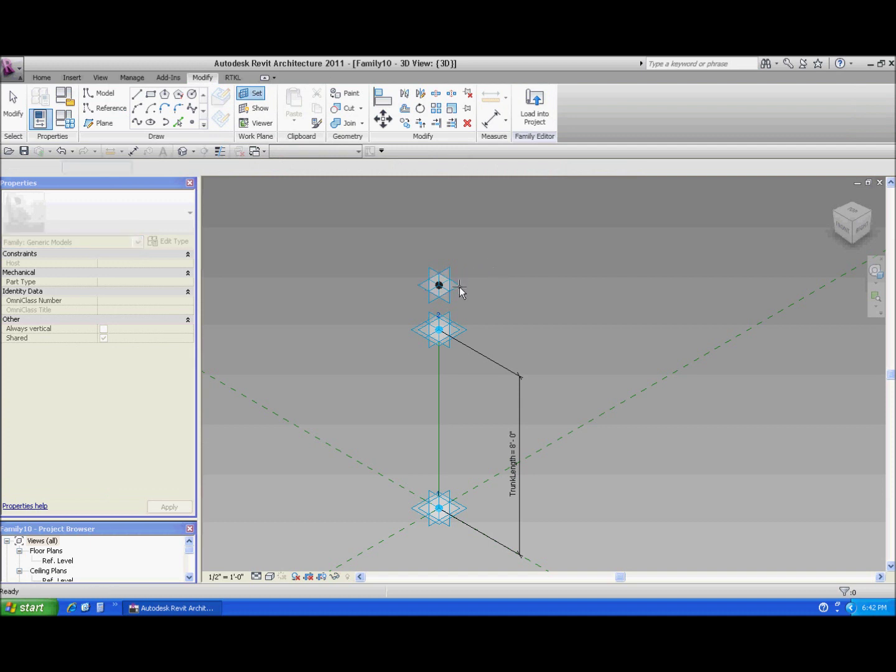
click(192, 93)
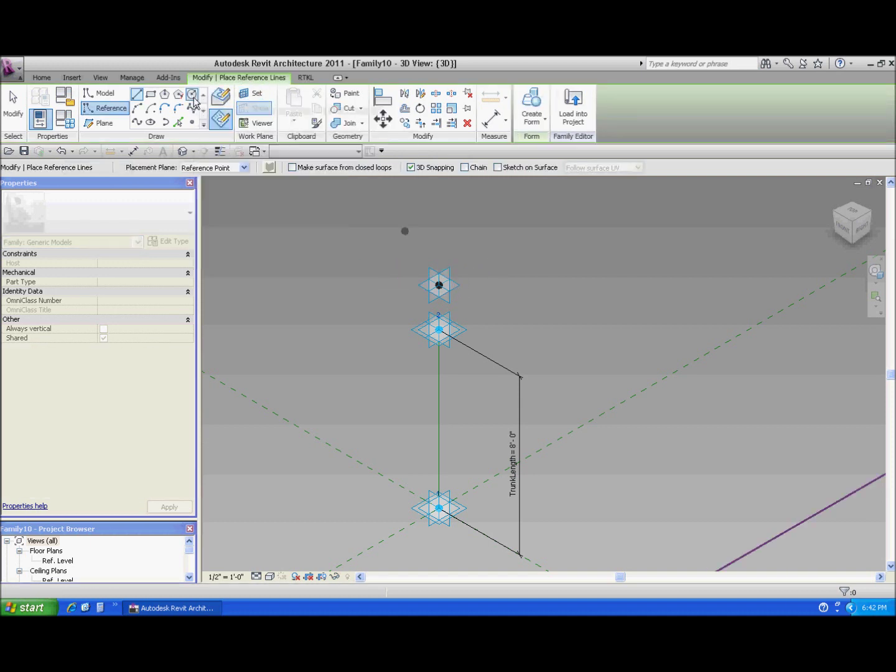
click(438, 285)
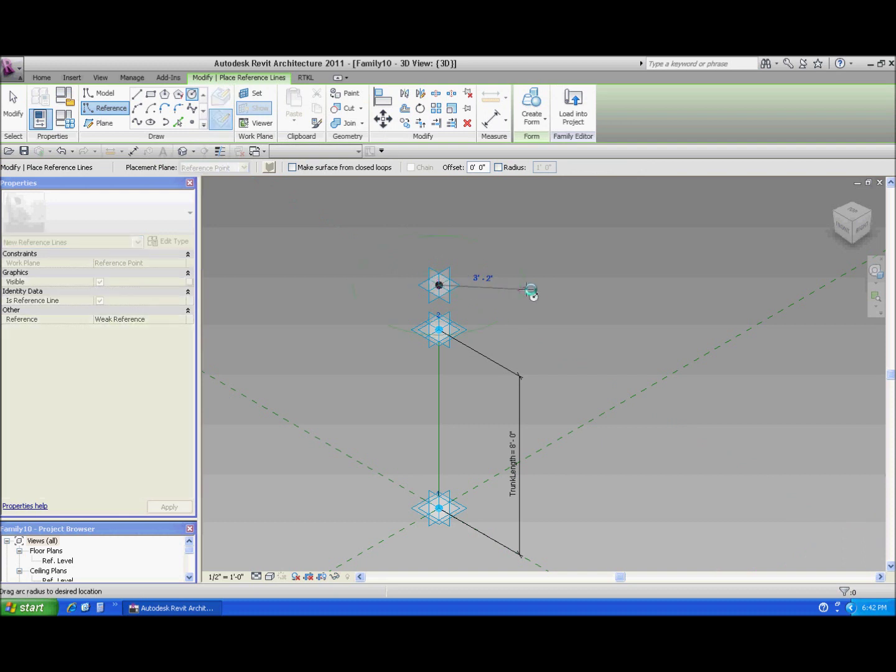
click(576, 288)
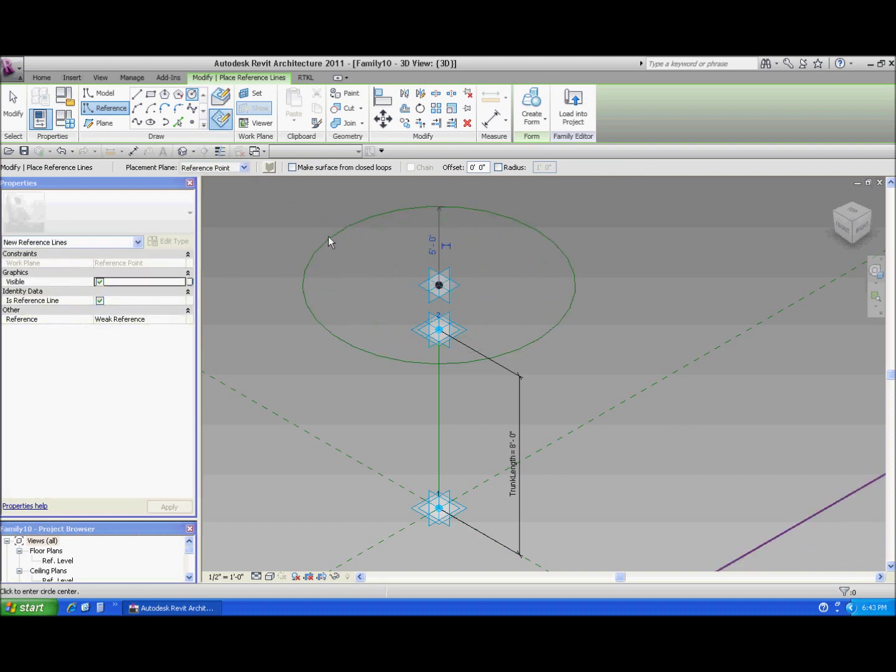
click(452, 245)
click(14, 104)
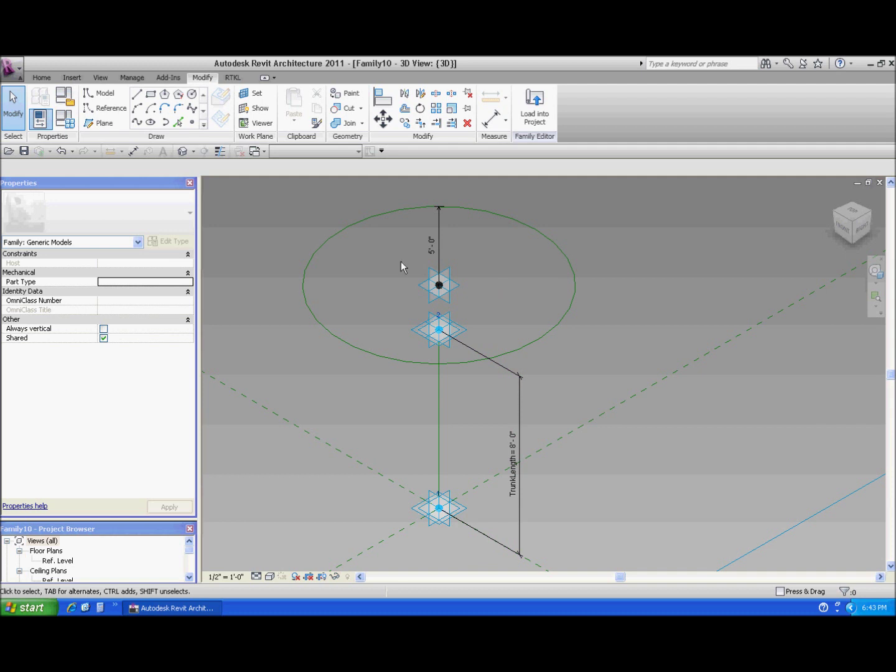
Add an instance parameter named BY, grouped under Other
click(68, 121)
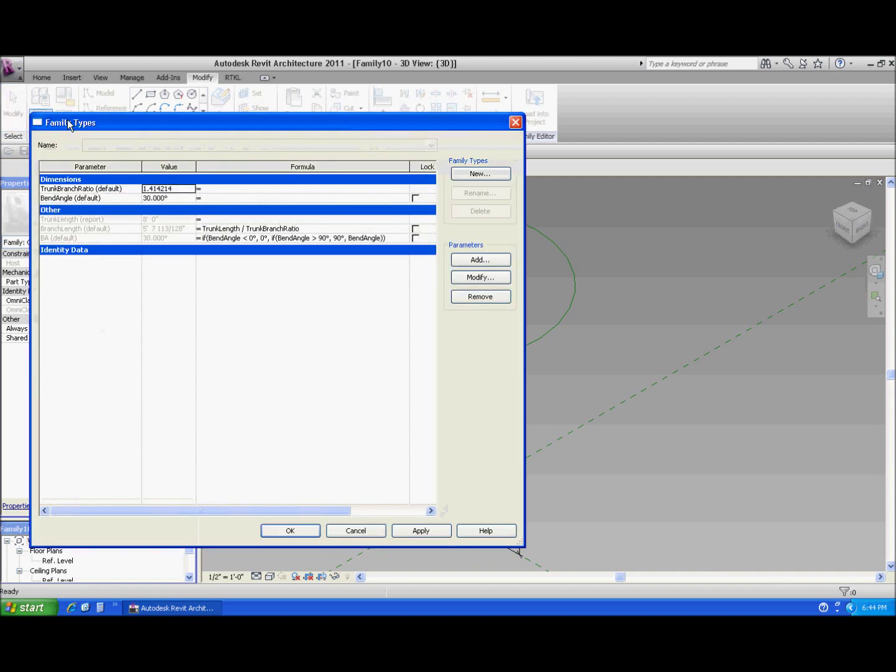
click(483, 261)
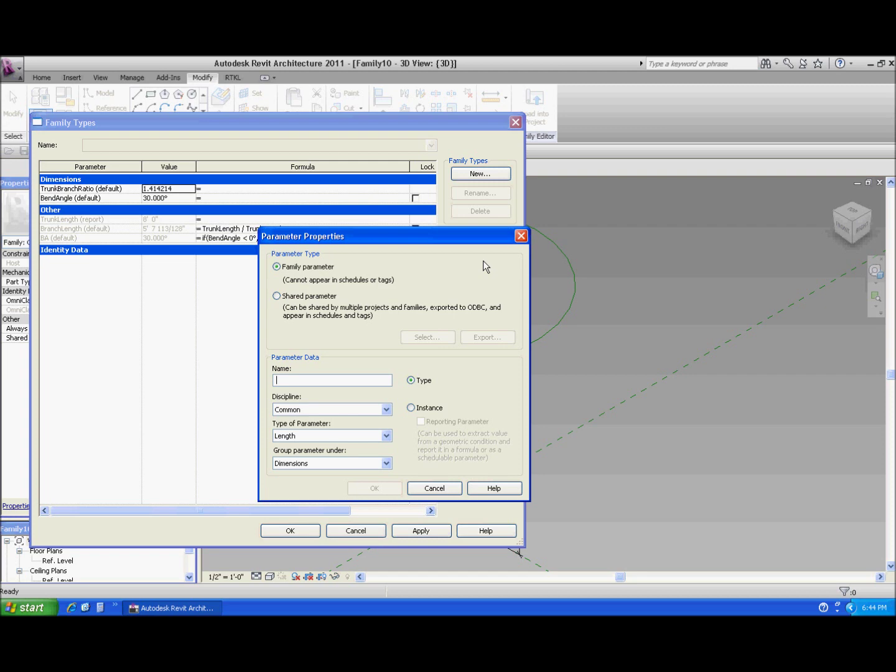
text(BY)
click(386, 463)
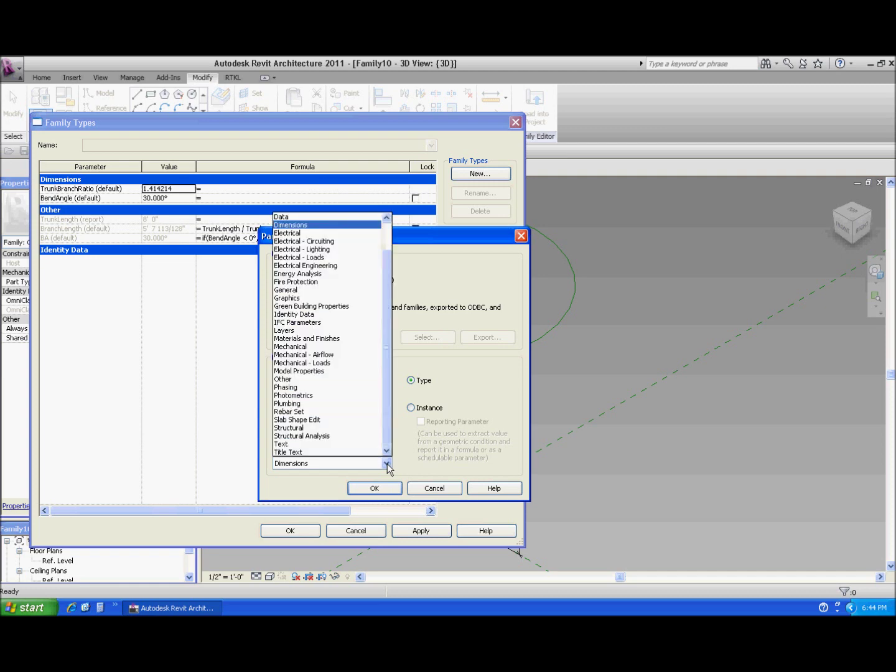
click(282, 379)
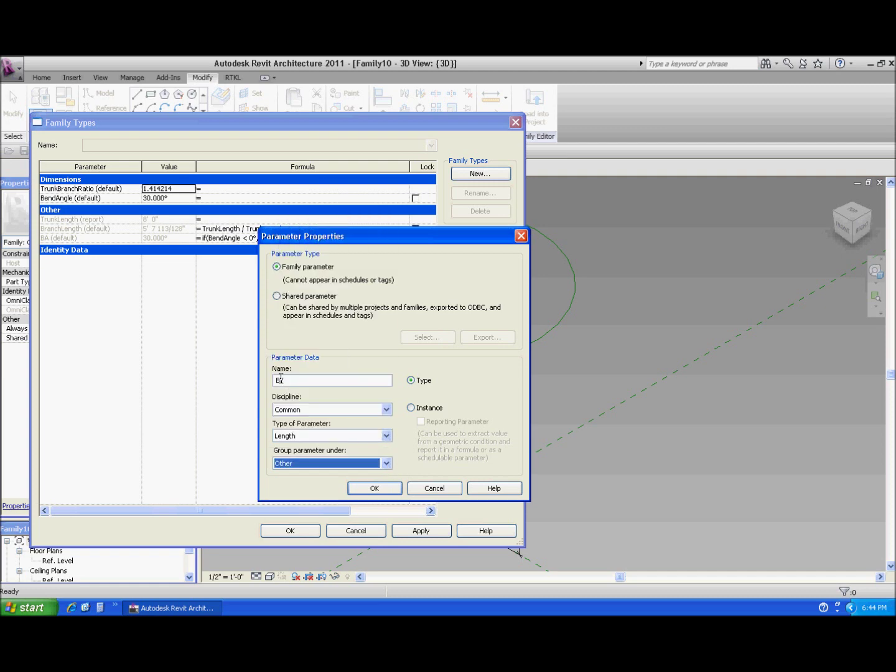
click(410, 407)
click(376, 488)
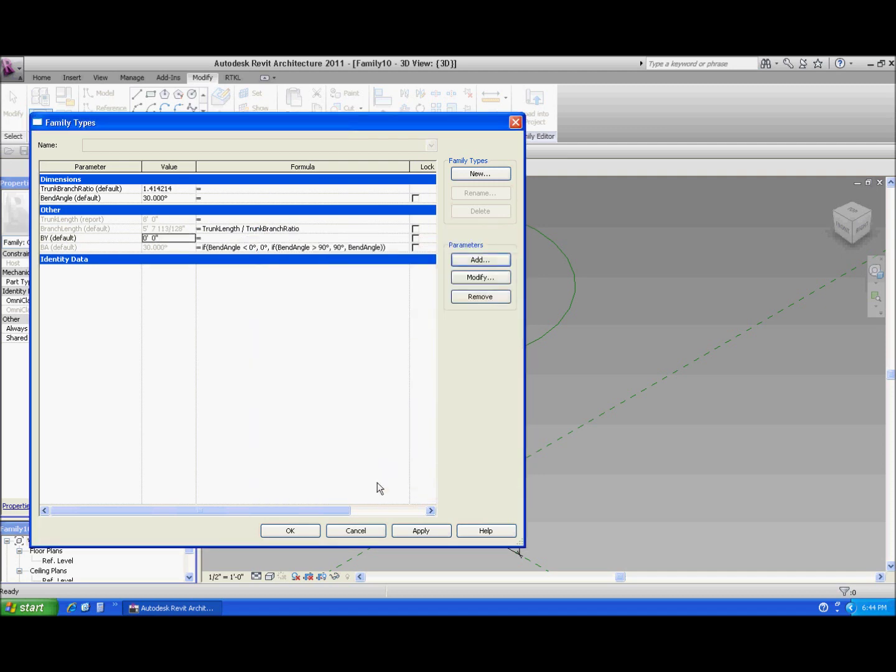
Set BY's formula to BranchLength * sin(BA)
click(209, 239)
text(BranchLength)
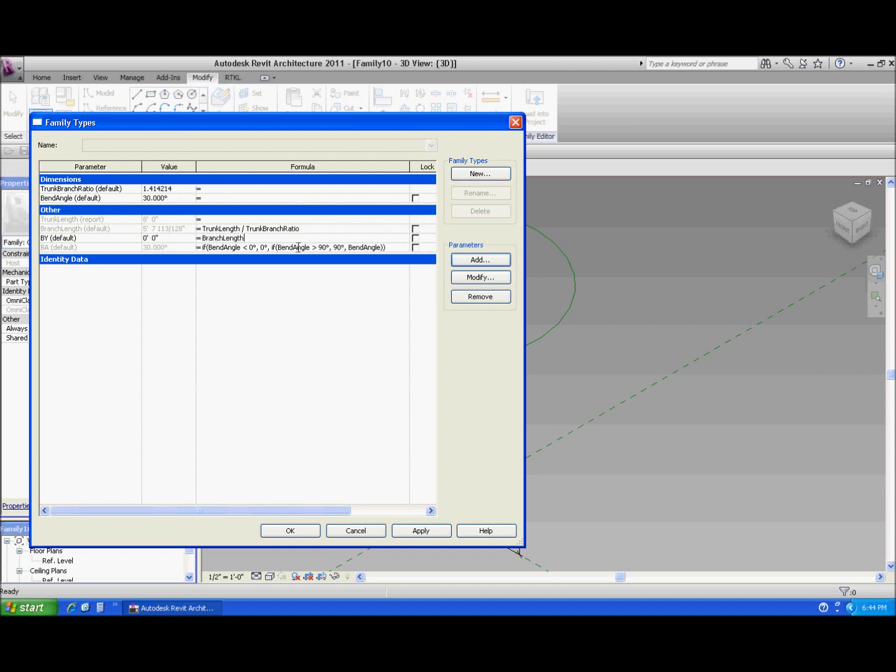
text( *sin)
key(BackSpace)
text((BA))
key(Return)
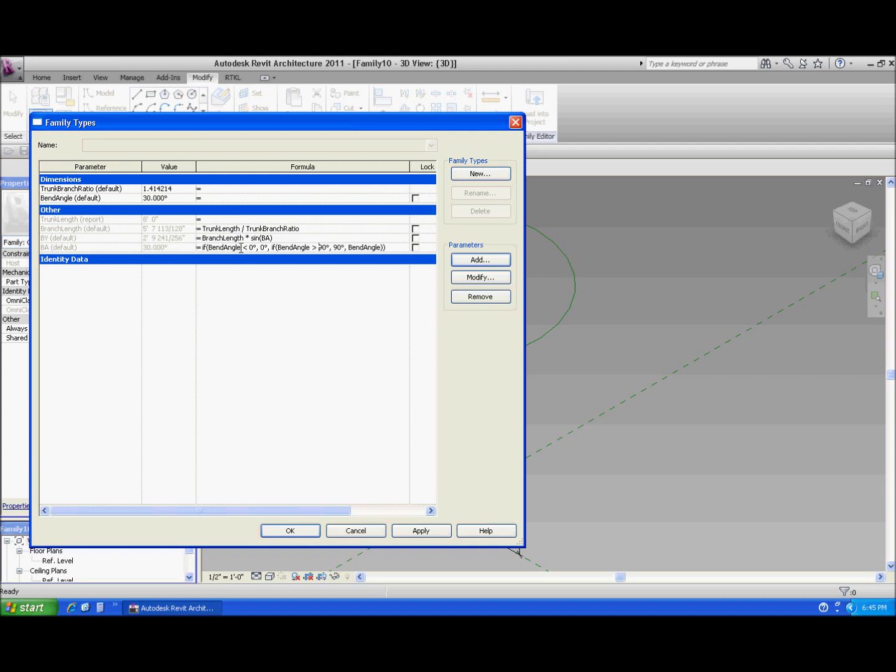
Add an instance parameter named BX, grouped under Other
click(498, 261)
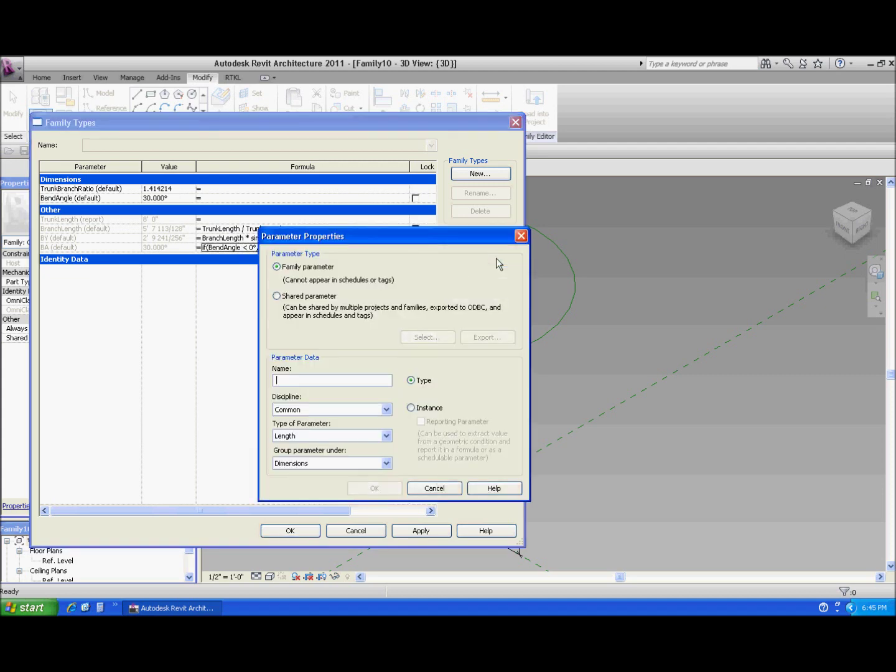
text(BX)
click(387, 463)
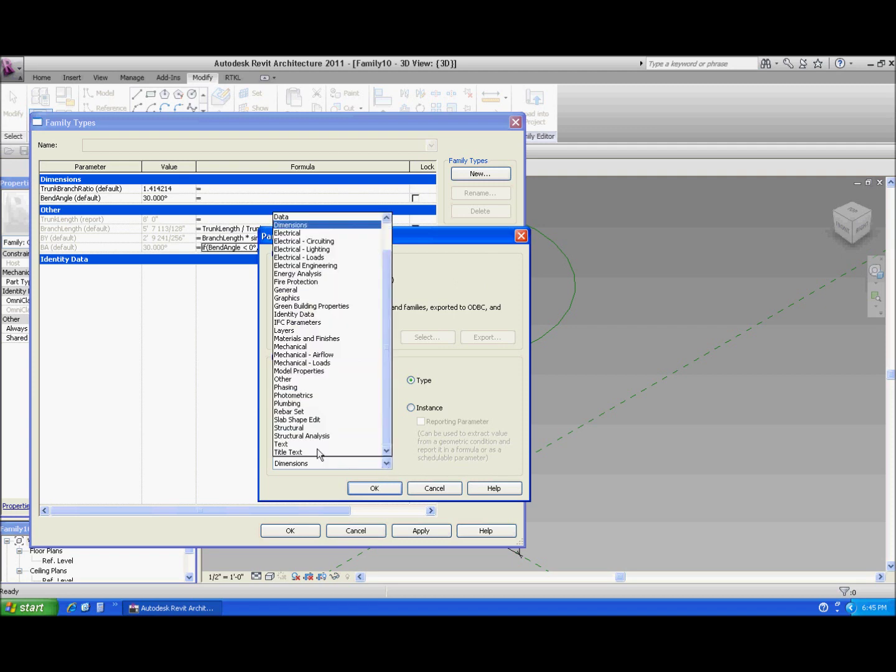
click(283, 380)
click(412, 407)
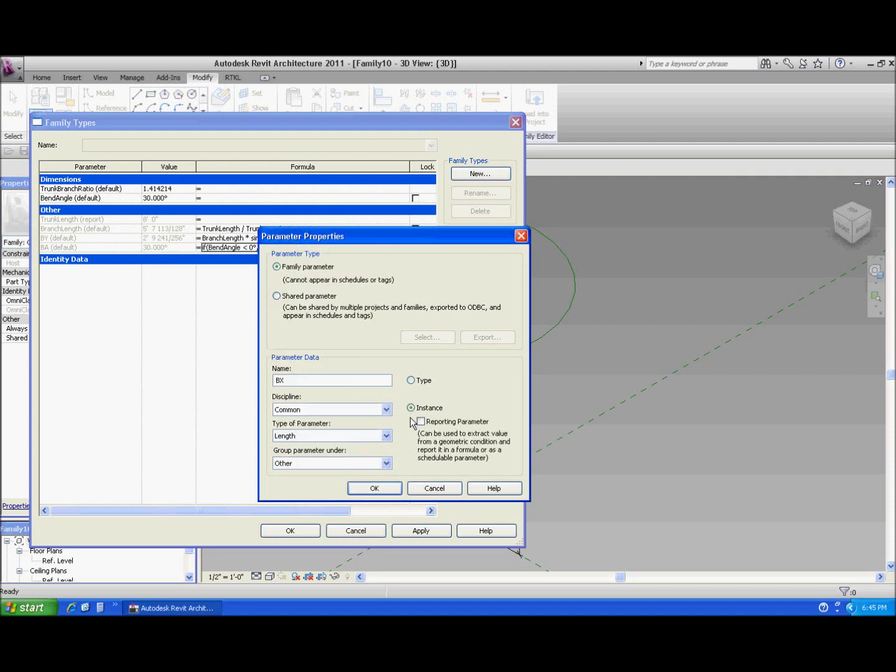
click(376, 489)
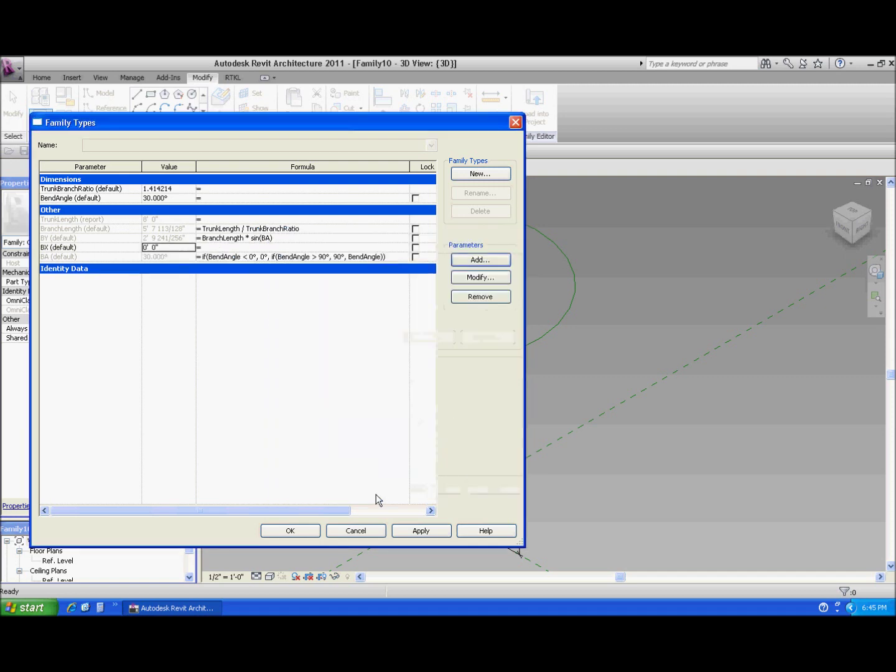
Give BX the formula BranchLength * cos(BA), reusing BY's text, and close Family Types
click(232, 247)
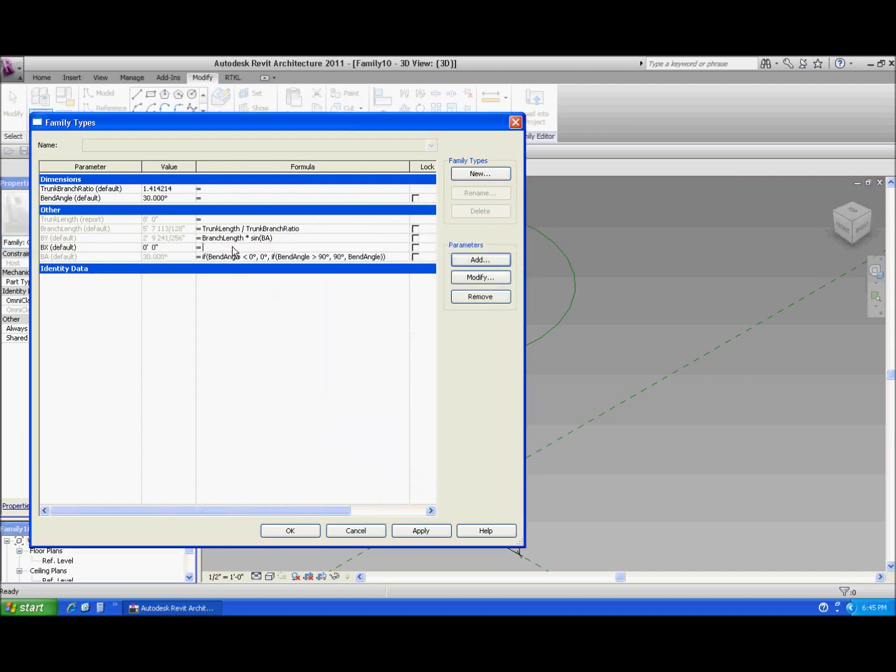
click(285, 239)
key(ctrl+c)
click(268, 248)
key(ctrl+v)
click(284, 237)
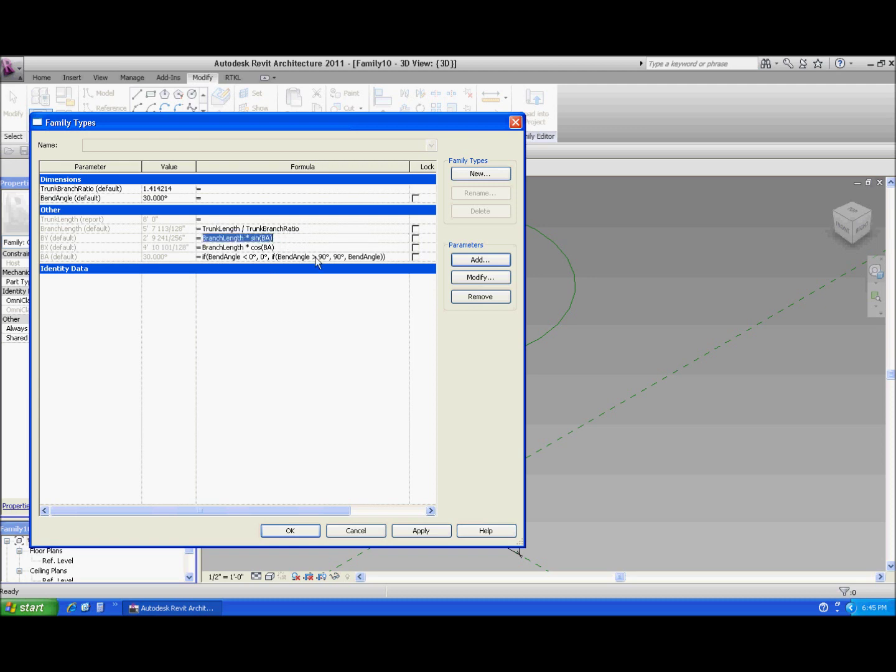
click(289, 530)
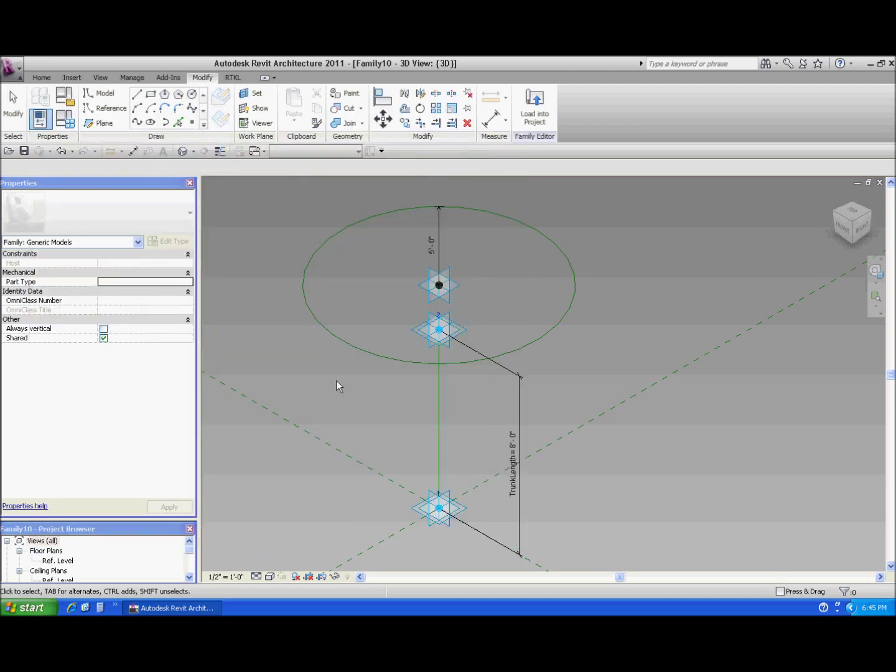
Shift the model right in the view and reopen the Family Types parameter list
middle_drag(314, 379, 466, 373)
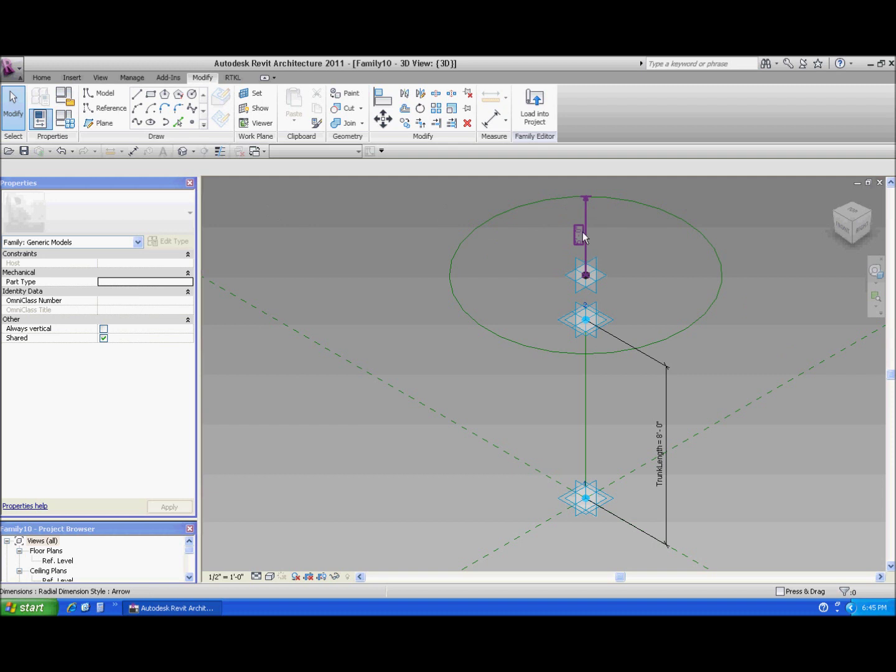
click(64, 118)
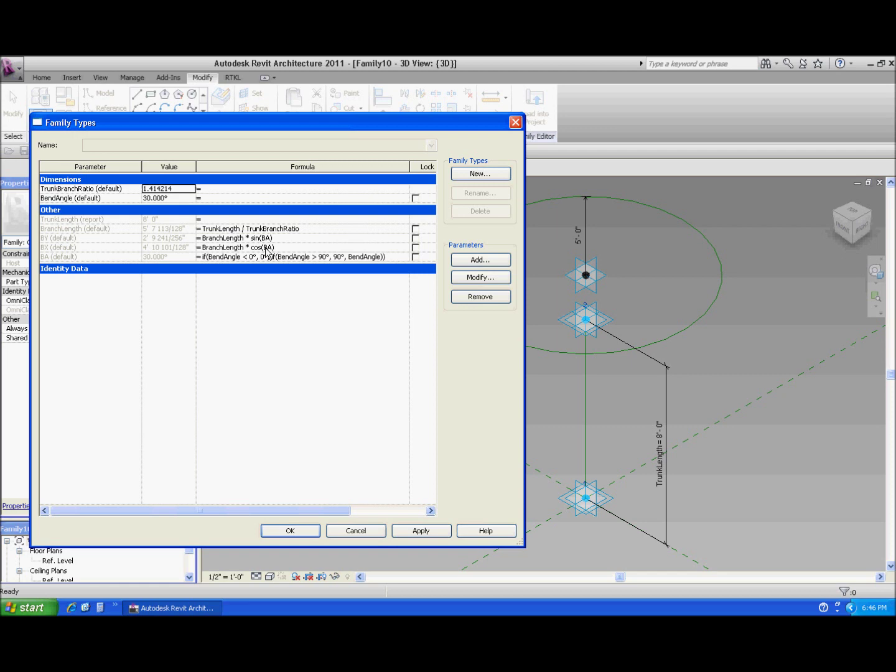
Rewrite BX as if(BA = 90°, 0' 0 1/8", BranchLength * cos(BA))
click(208, 248)
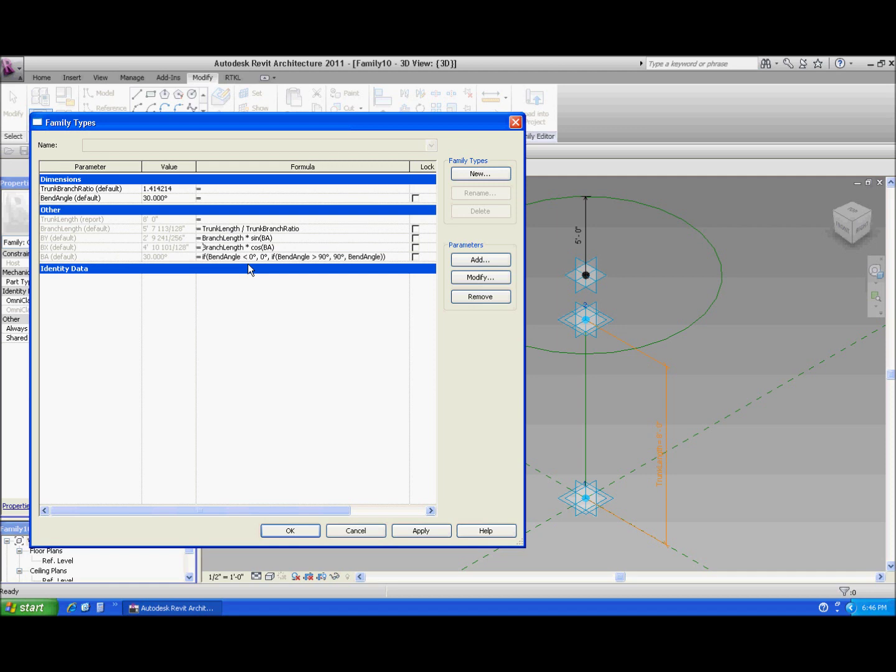
text(if(BA=9)
key(ctrl+v)
key(BackSpace)
key(BackSpace)
key(BackSpace)
key(BackSpace)
key(BackSpace)
key(BackSpace)
key(BackSpace)
key(BackSpace)
key(BackSpace)
key(BackSpace)
key(BackSpace)
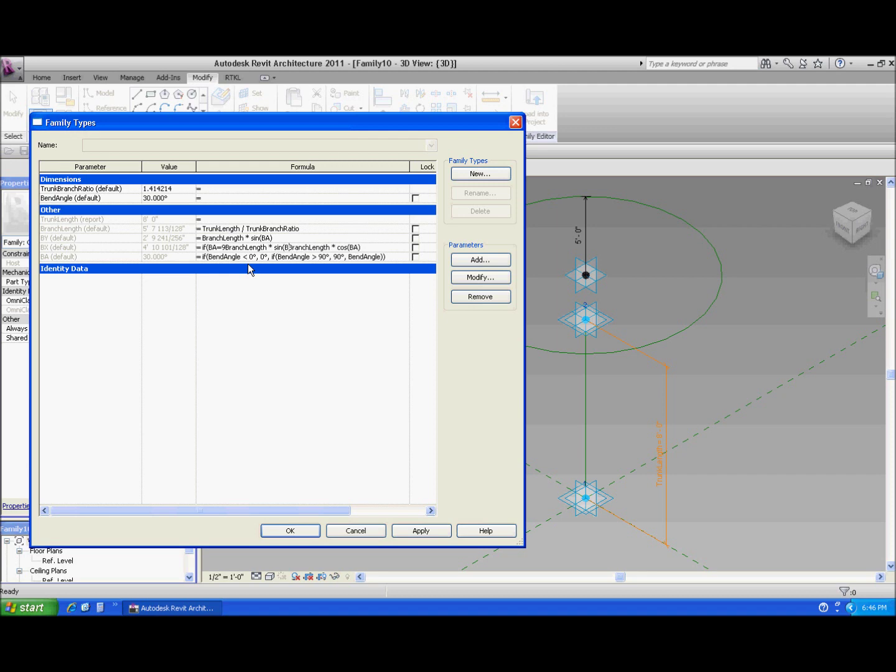
key(BackSpace)
key(BackSpace)
key(BackSpace)
key(BackSpace)
key(BackSpace)
key(BackSpace)
key(BackSpace)
key(BackSpace)
key(BackSpace)
key(BackSpace)
key(BackSpace)
key(BackSpace)
key(BackSpace)
key(BackSpace)
key(BackSpace)
key(BackSpace)
key(BackSpace)
key(BackSpace)
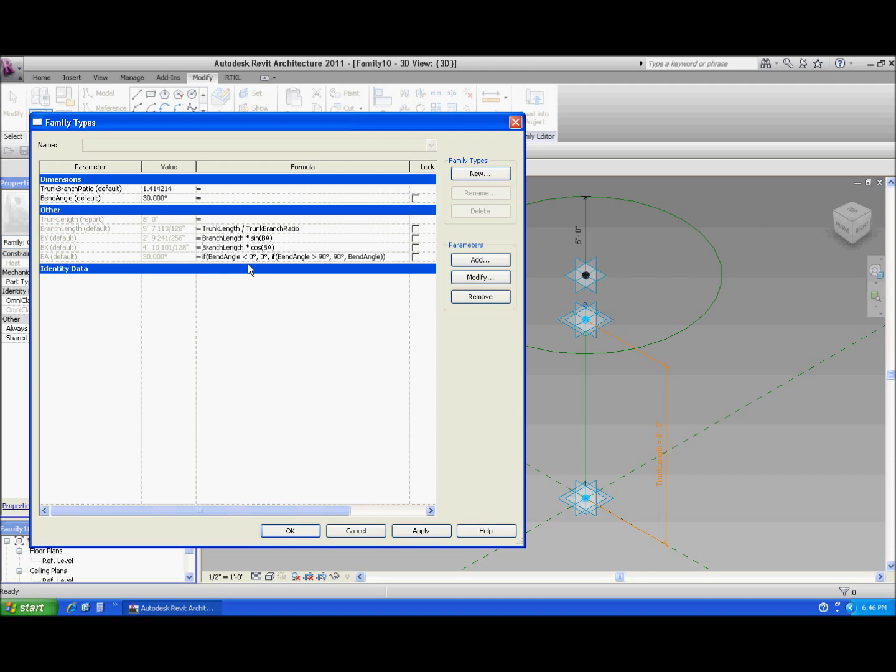
click(180, 198)
click(182, 198)
key(shift+Left)
key(shift+Left)
click(206, 239)
click(206, 248)
text(if)
key(BackSpace)
text(()
text(3)
text(A)
text(=9)
text(0°)
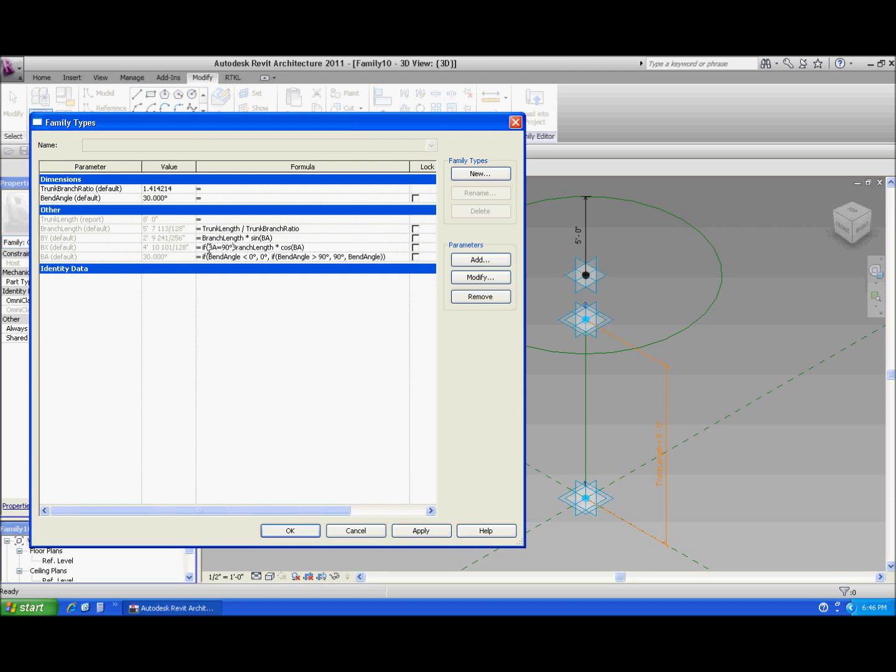
text(,1/8", )
text())
click(297, 238)
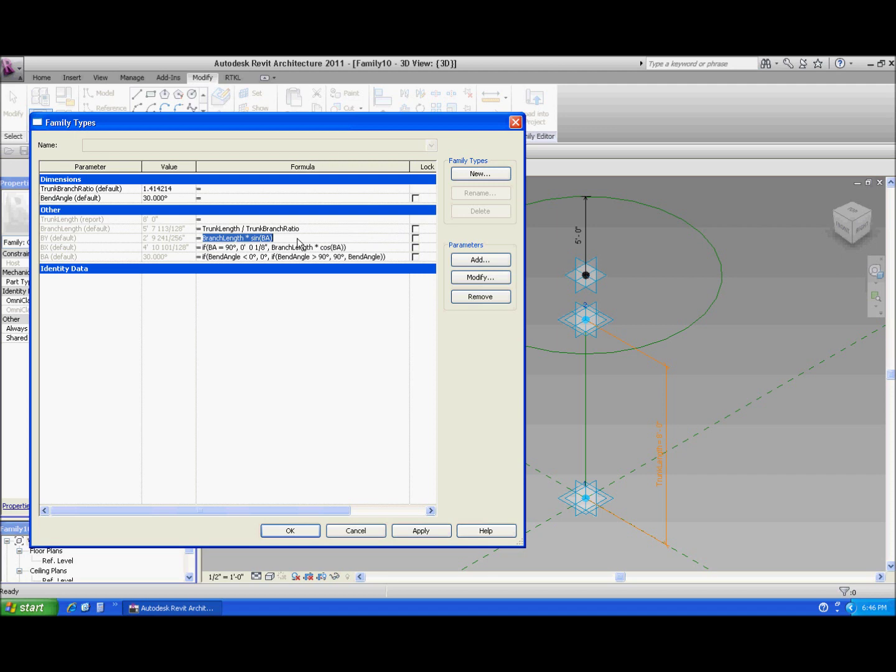
Test BendAngle at 90°, reset it to 30°, and close Family Types
click(149, 199)
click(151, 200)
key(BackSpace)
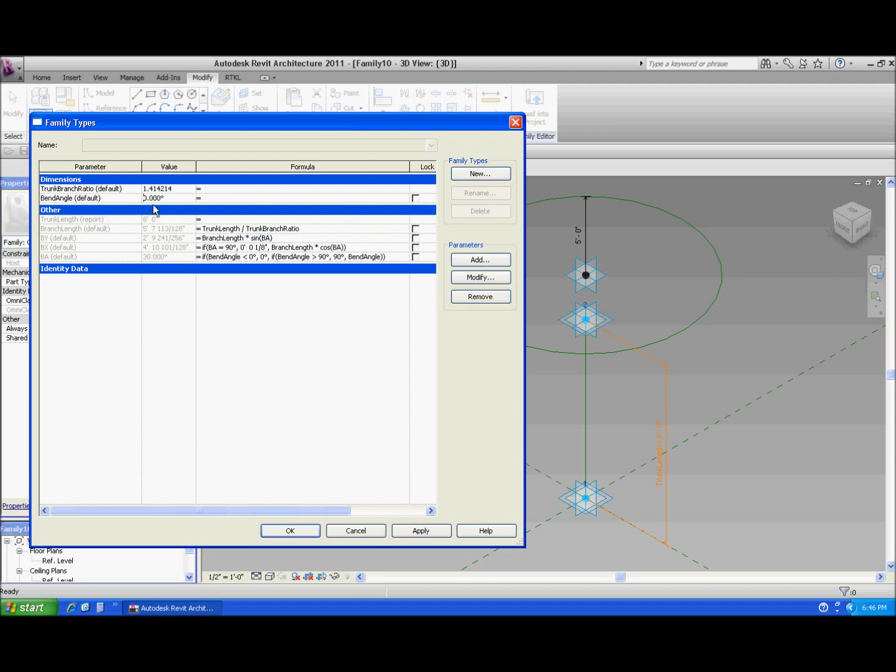
text(9)
click(184, 192)
click(146, 200)
key(Delete)
text(3)
click(289, 242)
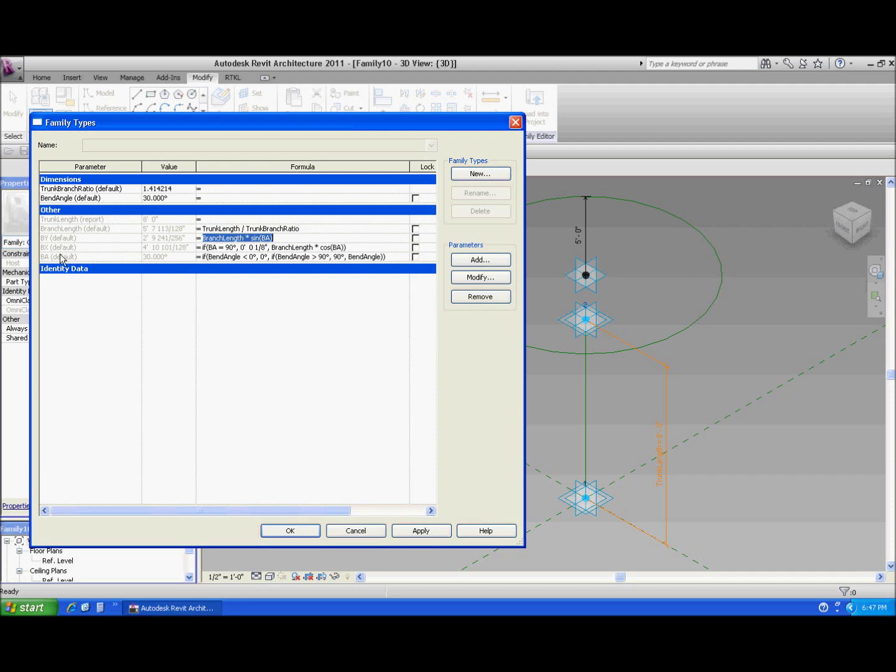
click(290, 531)
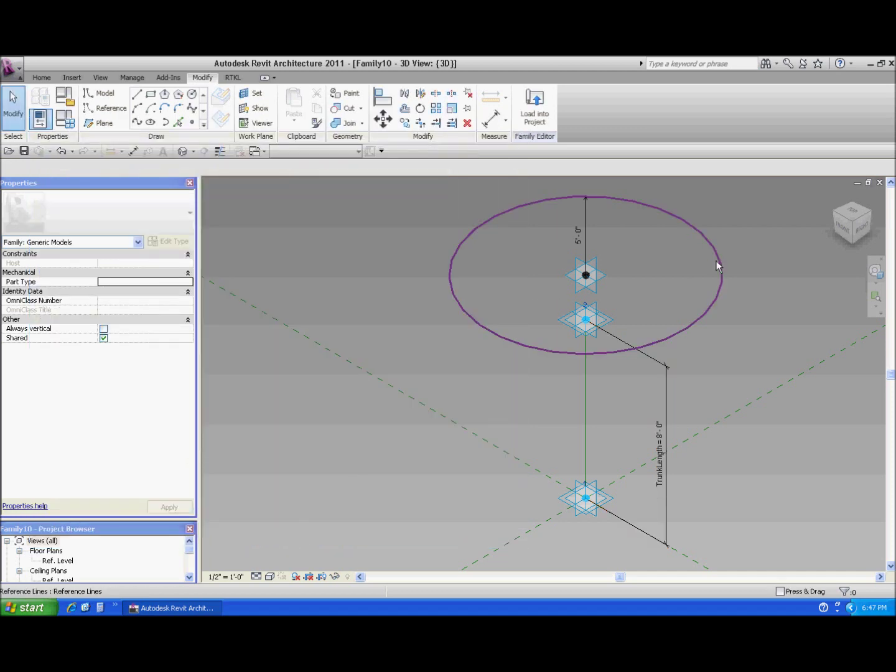
Drive the top reference point's offset with the BY parameter
click(602, 276)
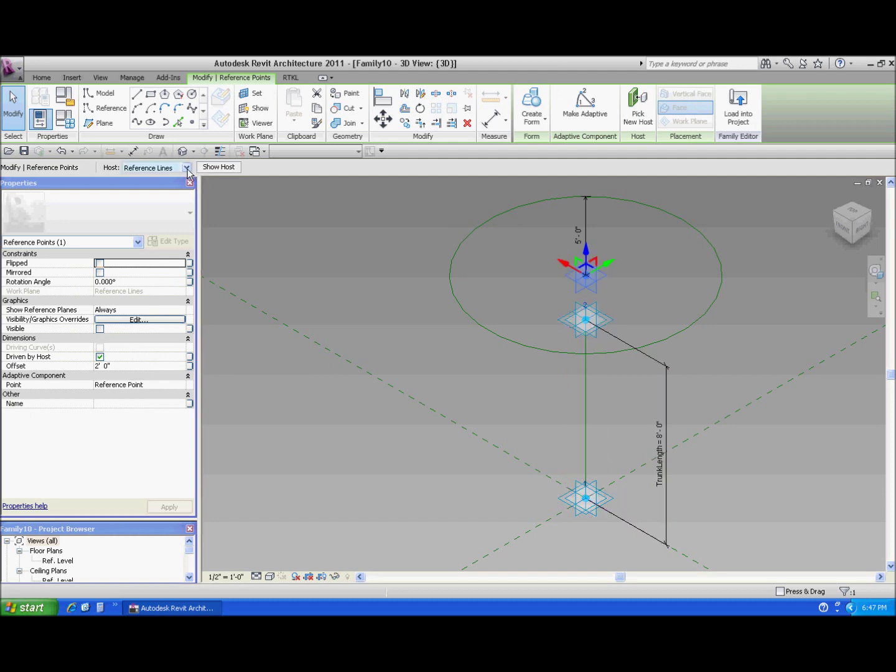
click(188, 367)
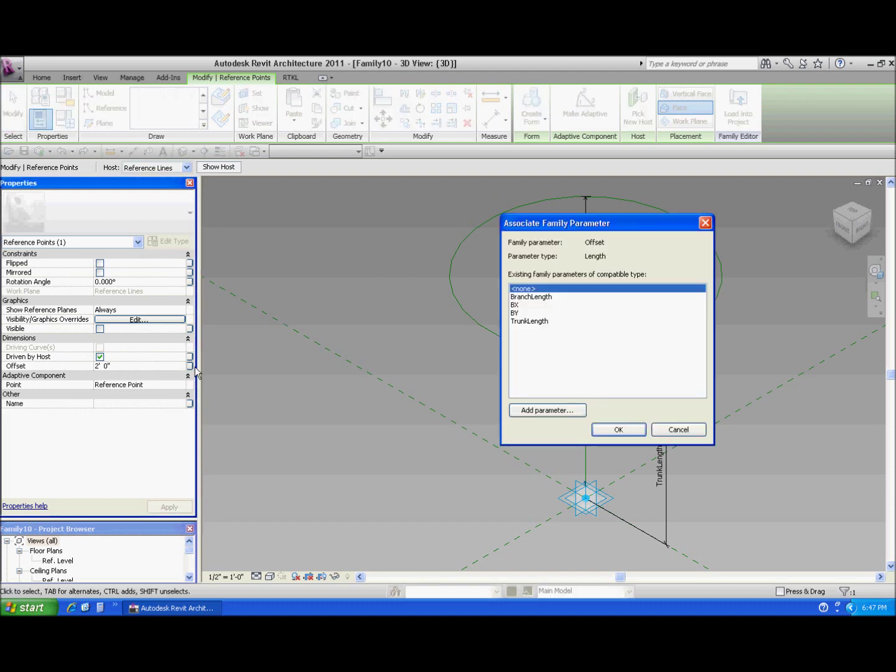
click(513, 313)
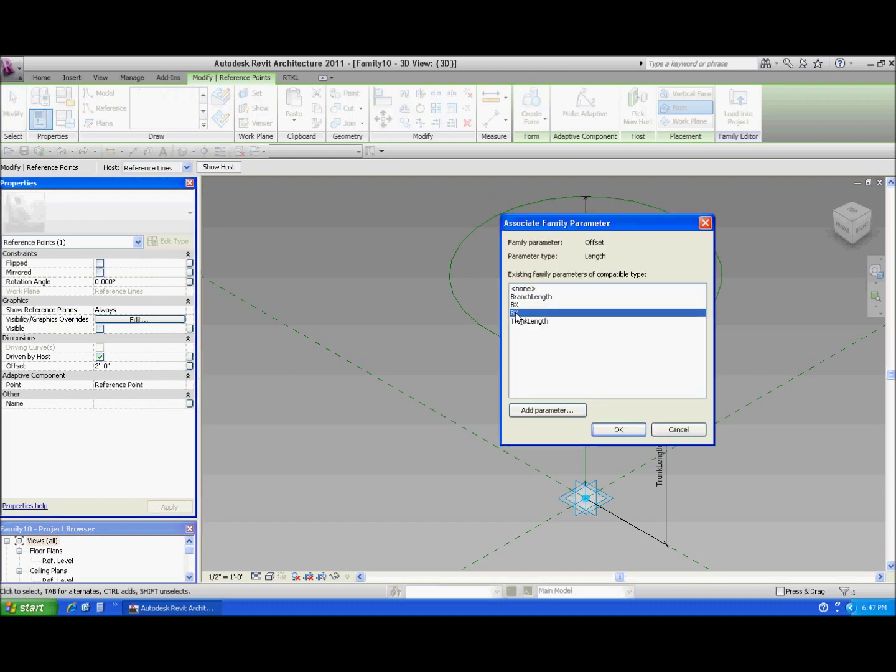
click(620, 431)
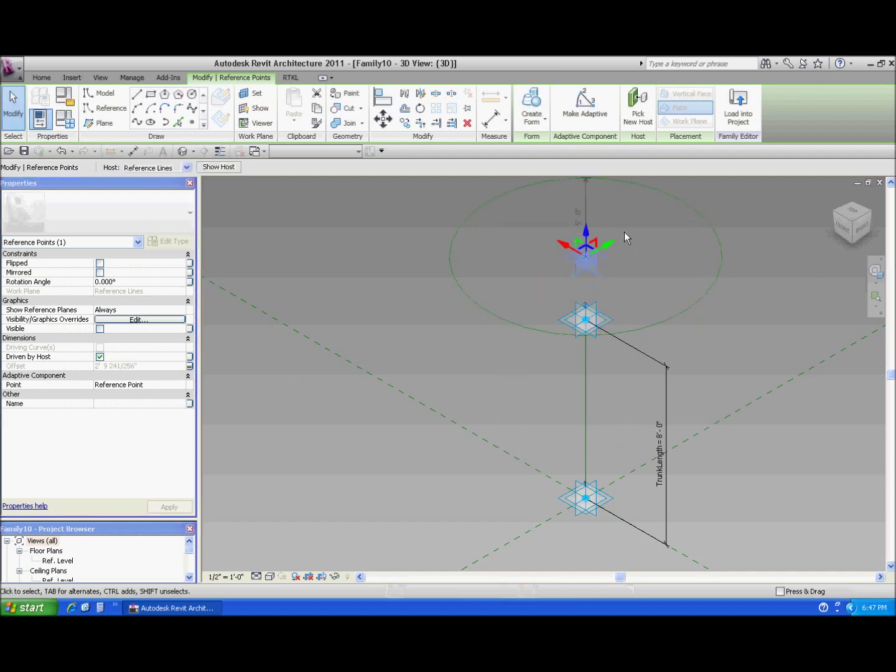
Label the circle's radius dimension with BX and orbit for a better view
click(585, 201)
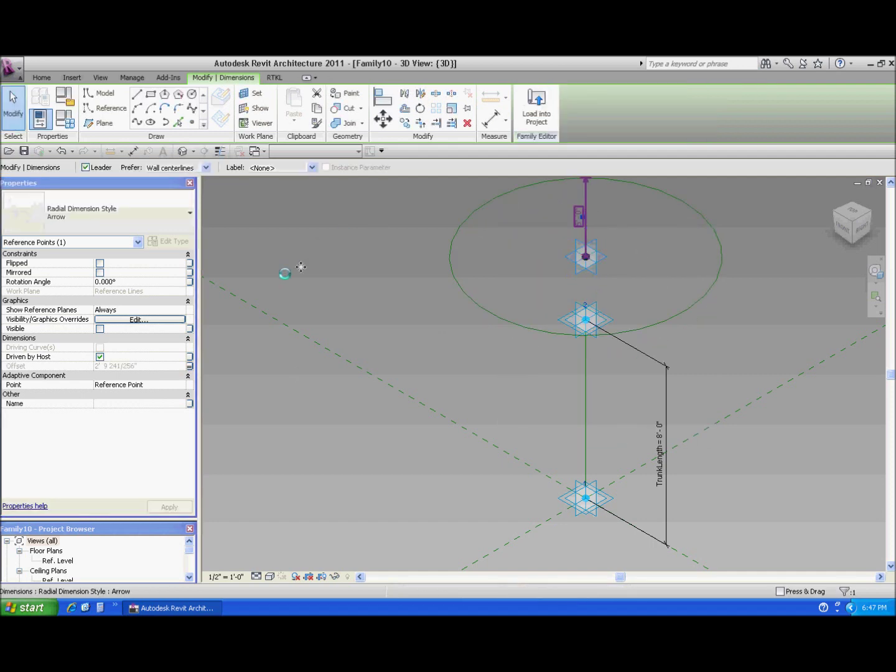
click(311, 167)
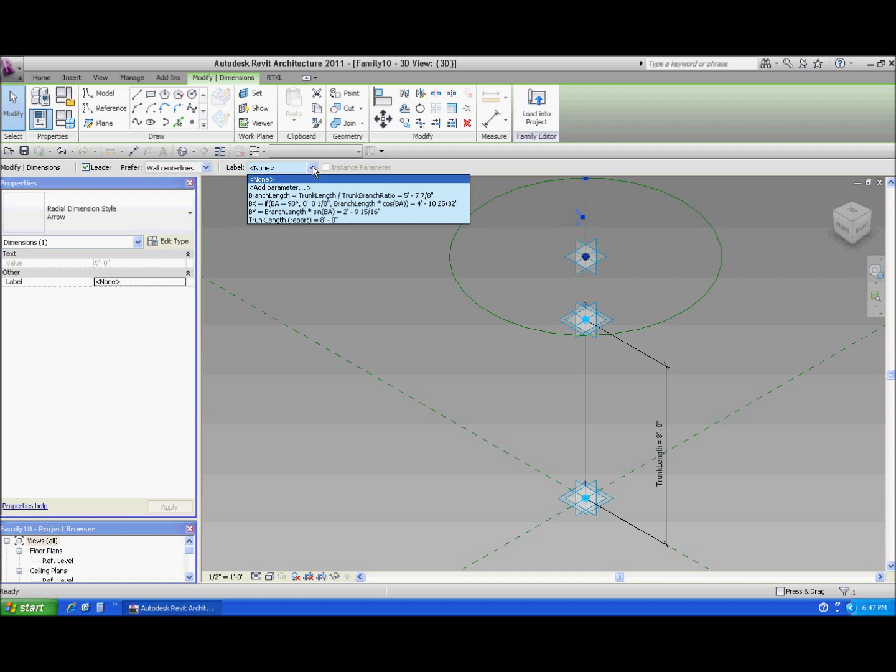
click(290, 205)
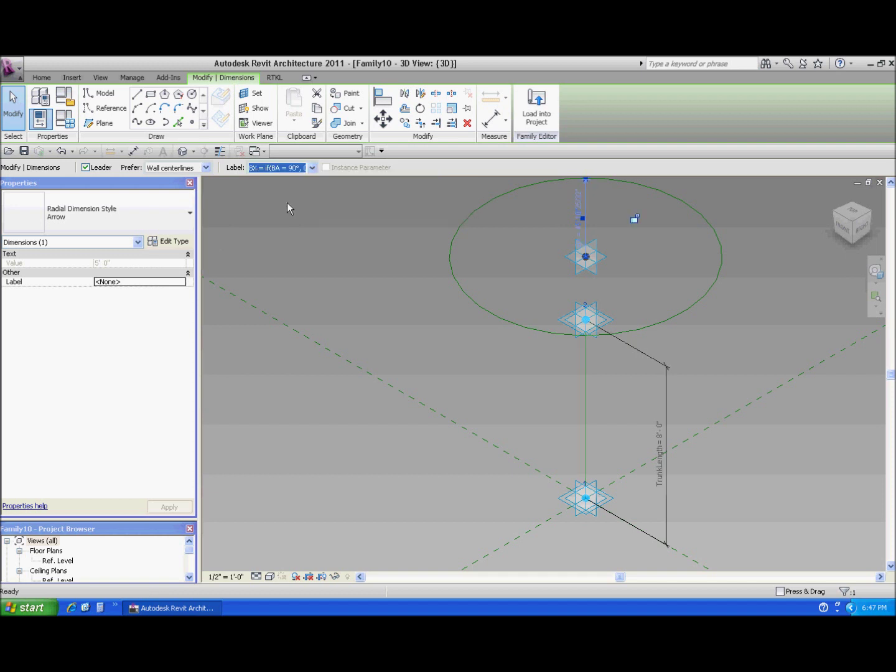
click(392, 296)
mouse_move(392, 296)
shift+middle_down()
mouse_move(417, 346)
mouse_move(434, 344)
mouse_move(395, 286)
mouse_move(409, 358)
mouse_move(407, 299)
mouse_move(442, 334)
mouse_move(454, 329)
shift+middle_up()
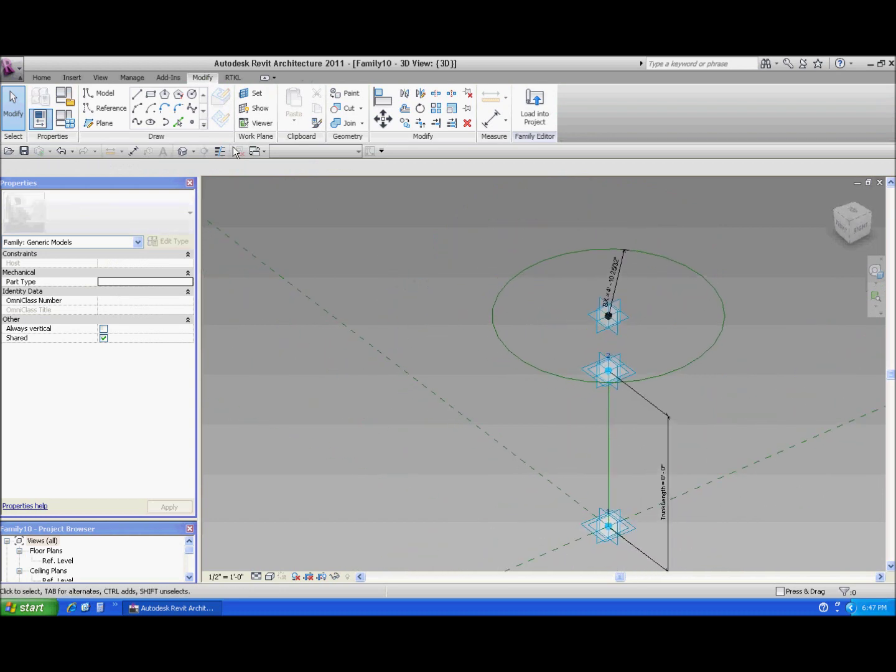
Place three reference points on the circle (upper right, left, lower right) and select the upper-right one
click(198, 125)
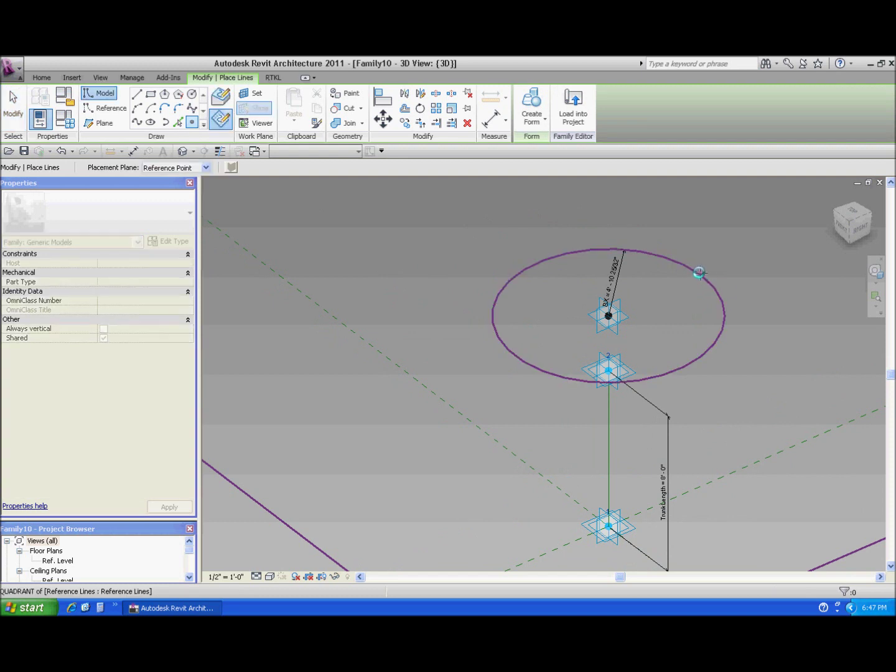
click(700, 274)
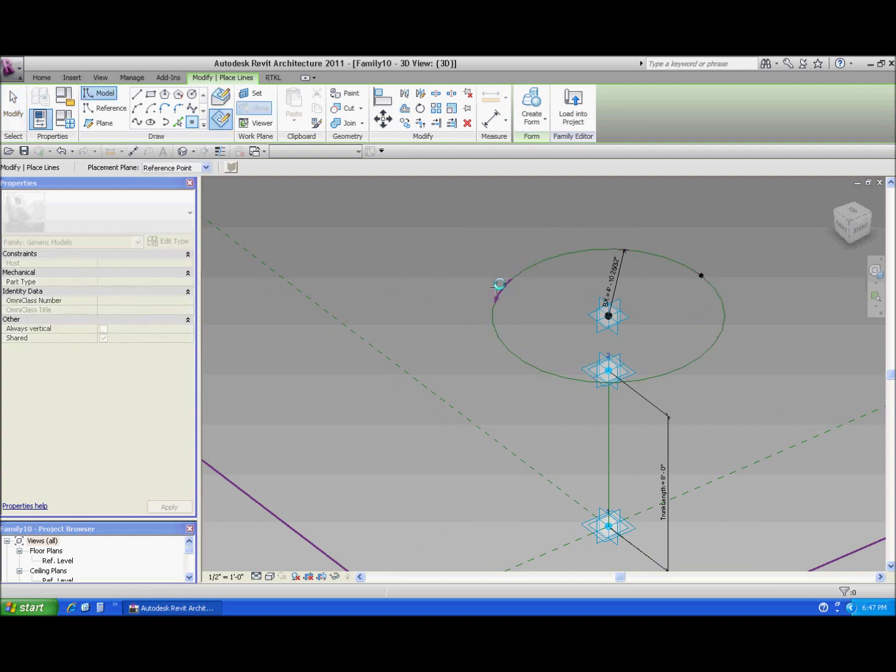
click(502, 286)
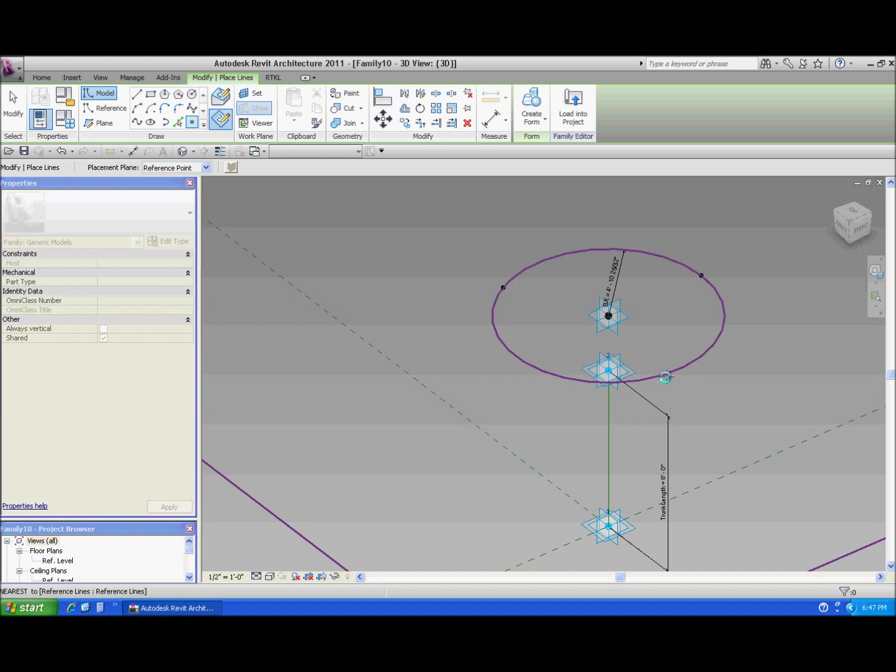
click(659, 376)
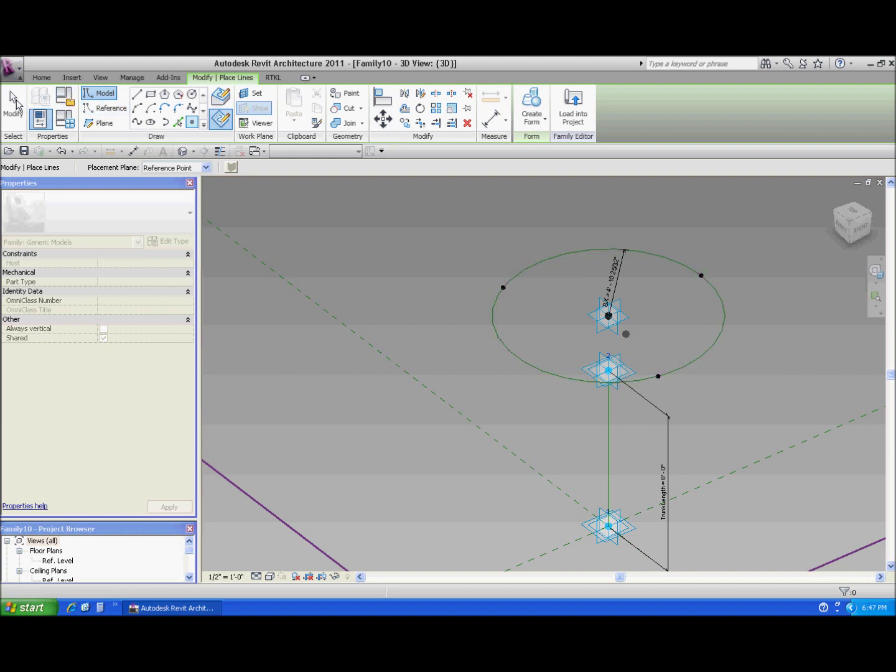
click(15, 106)
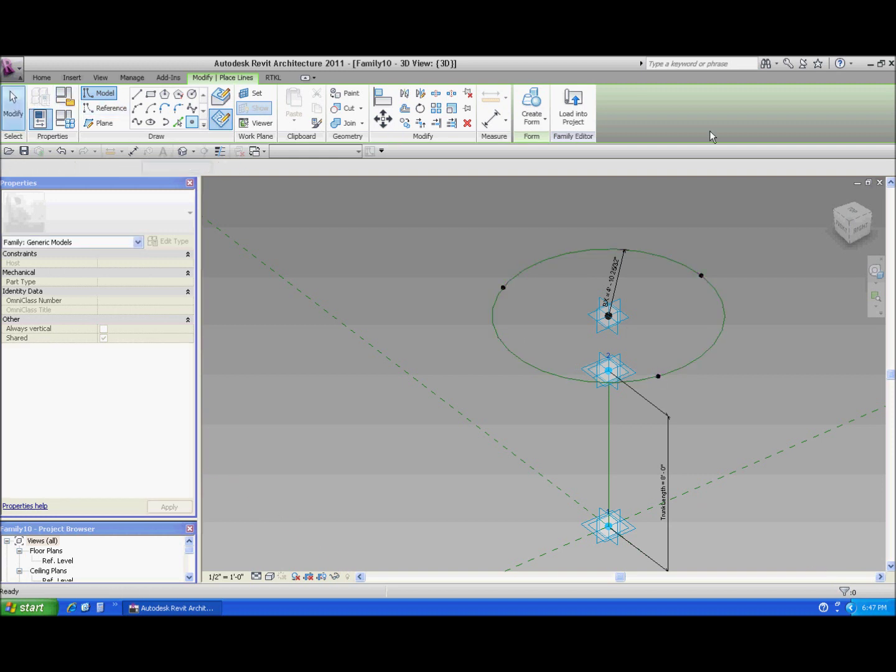
click(701, 275)
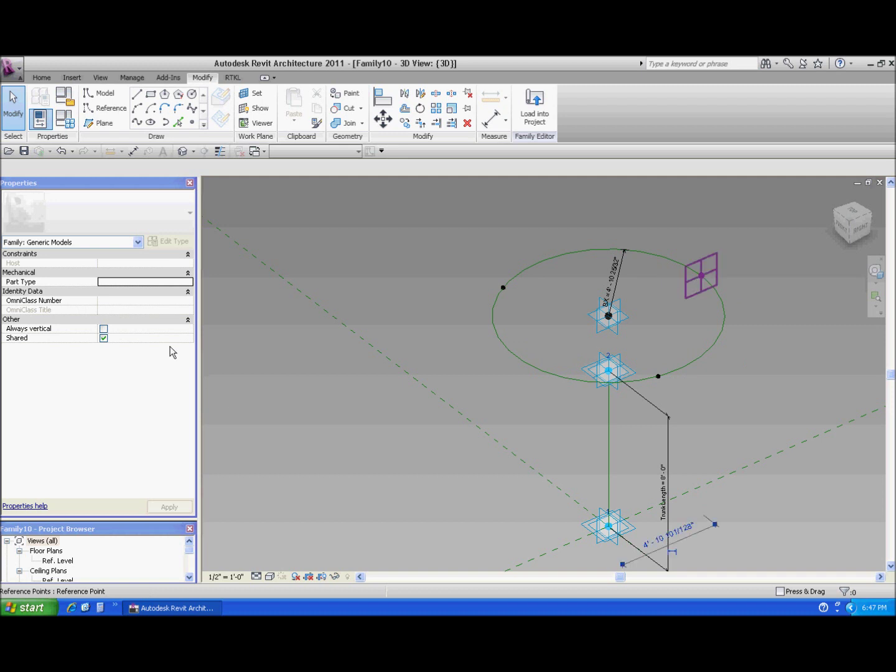
Set the three circle points' Hosted Parameters to 0, 2*pi()/3 and 4*pi()/3
click(132, 366)
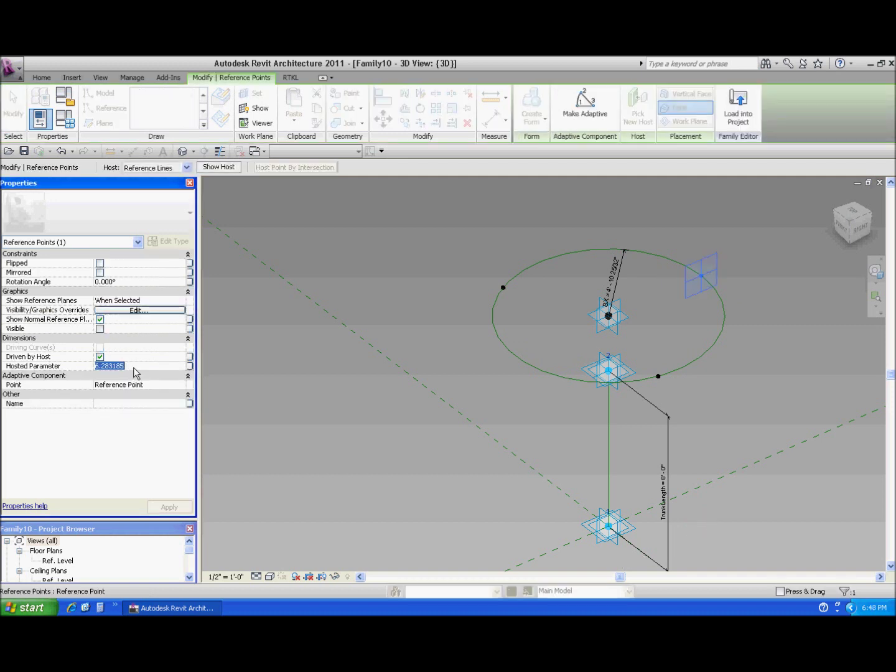
text(0)
click(169, 507)
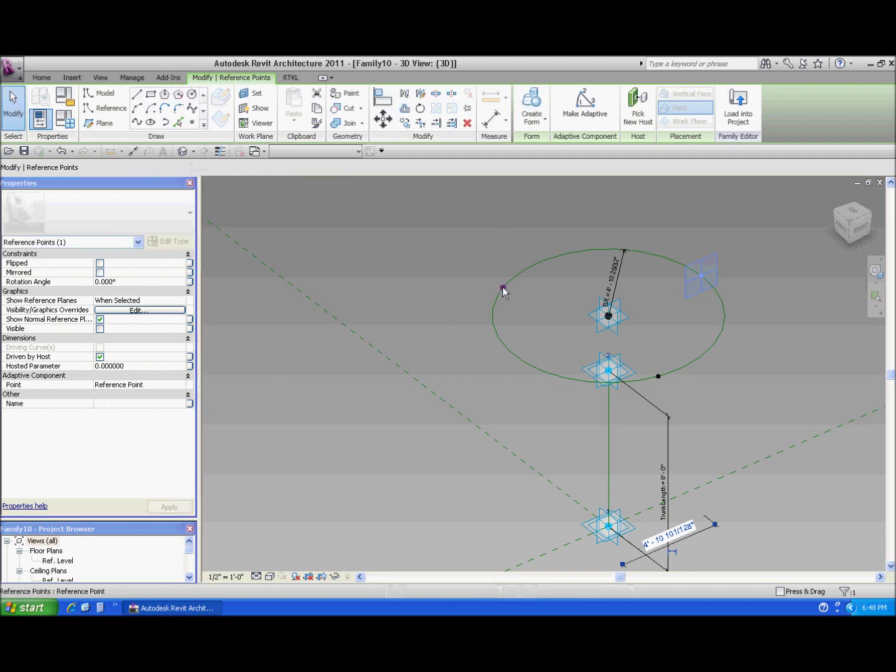
click(141, 366)
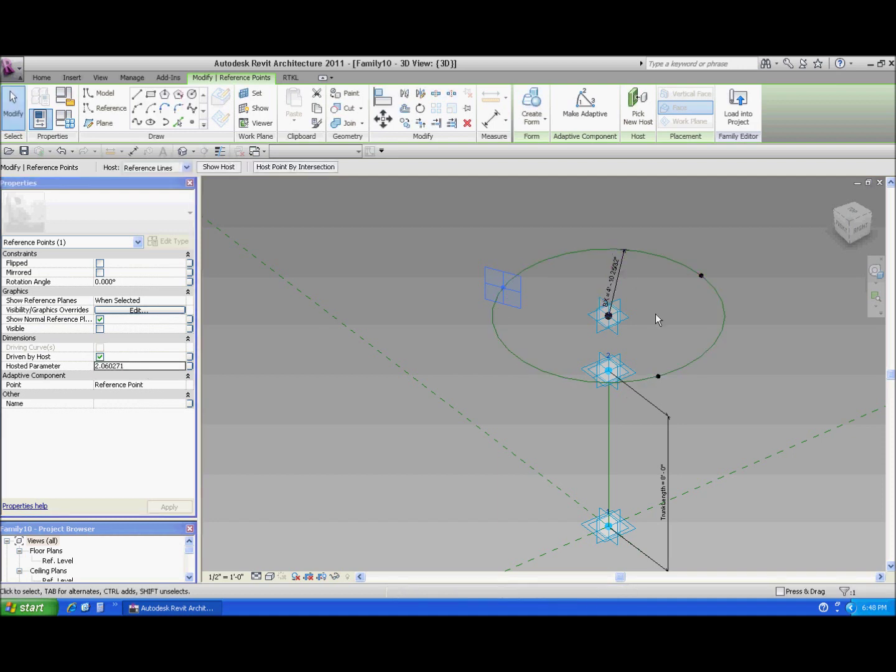
click(137, 366)
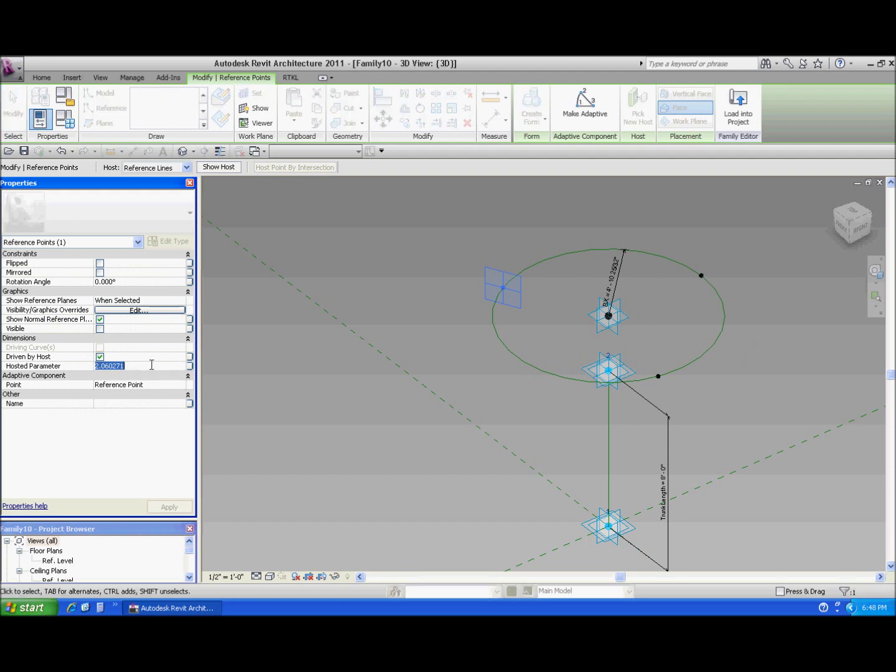
text(2)
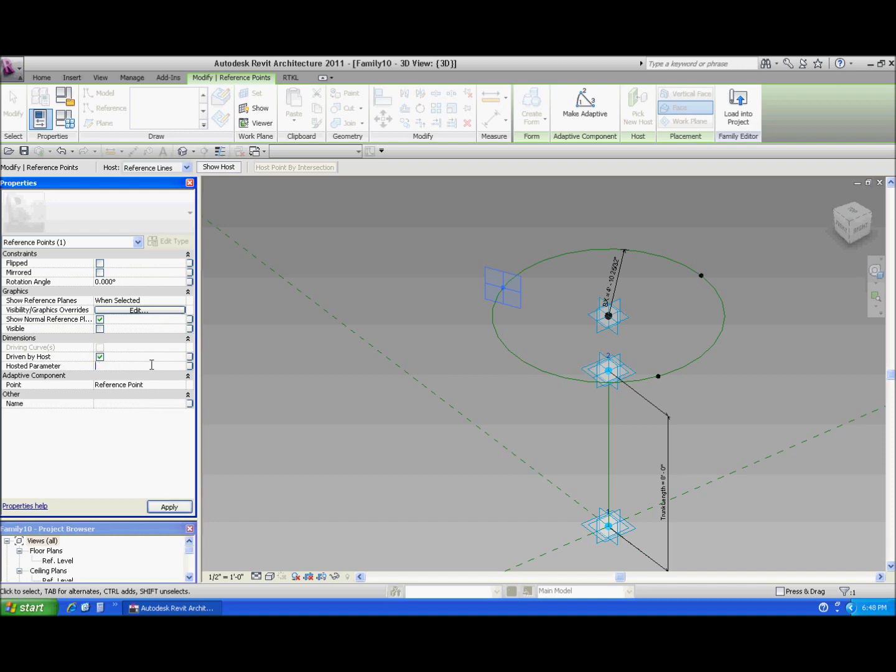
text(=2*pi()/3)
key(Return)
click(170, 506)
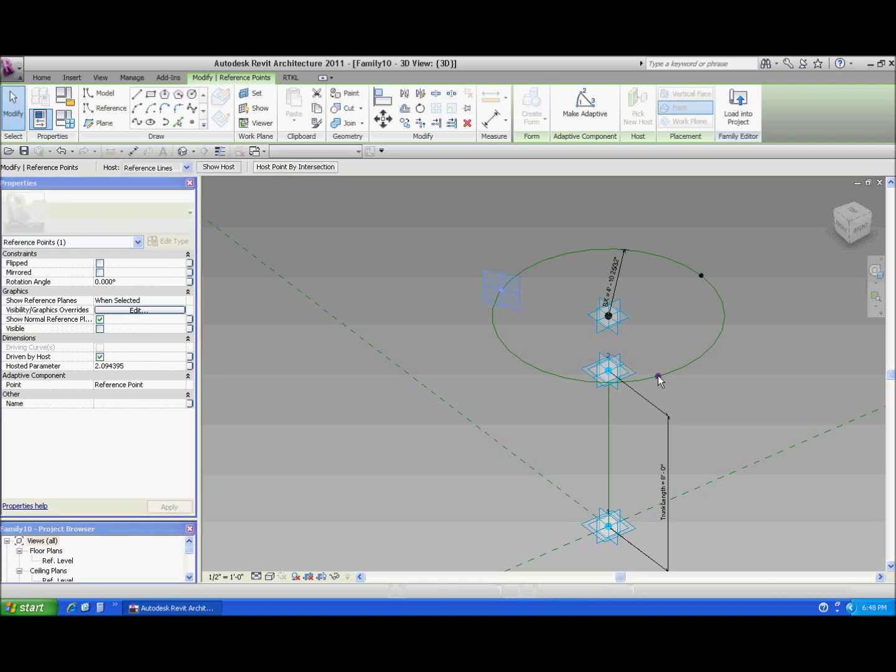
click(141, 367)
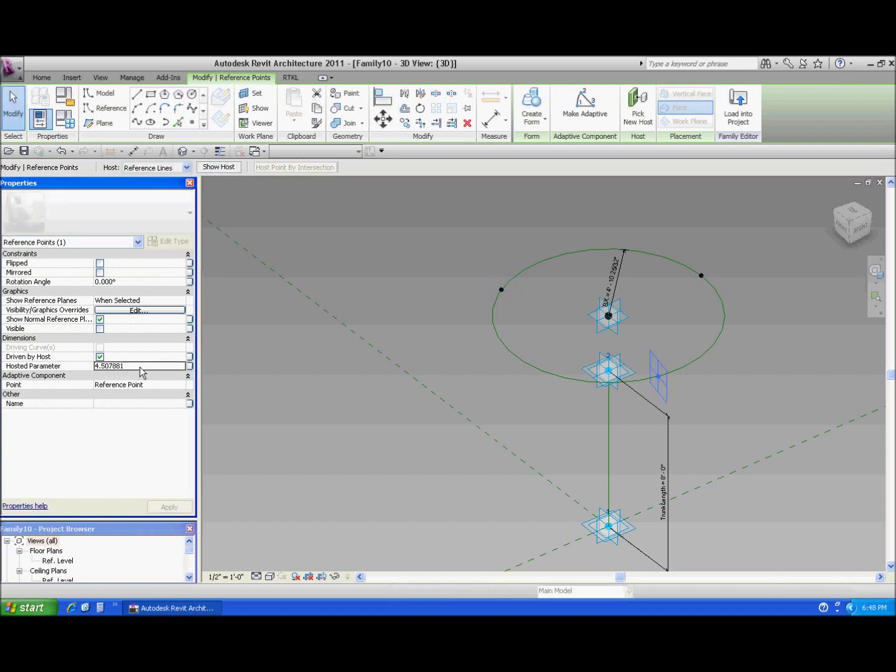
text(=)
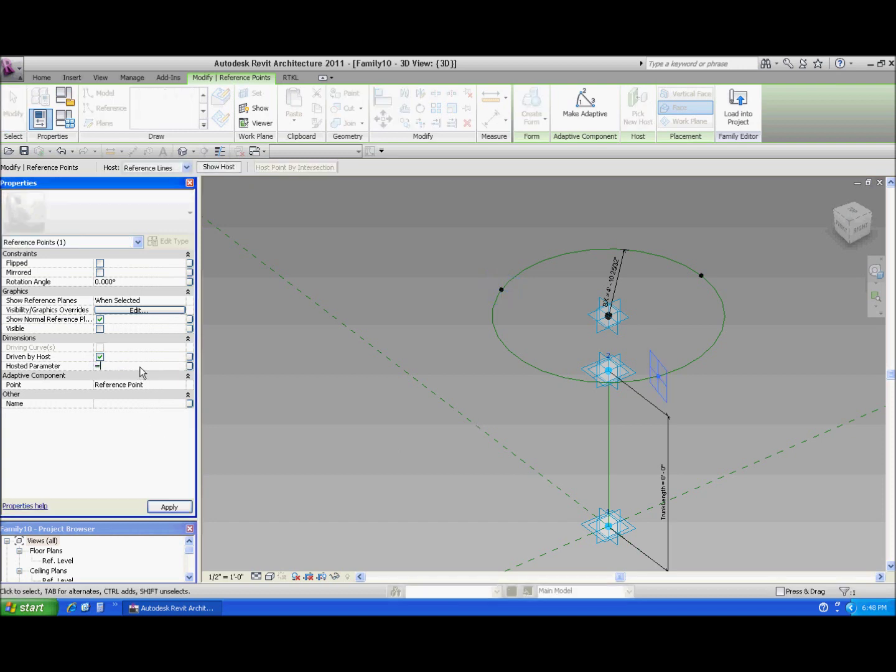
text(4)
text(*pi())
text(3)
key(Return)
click(168, 507)
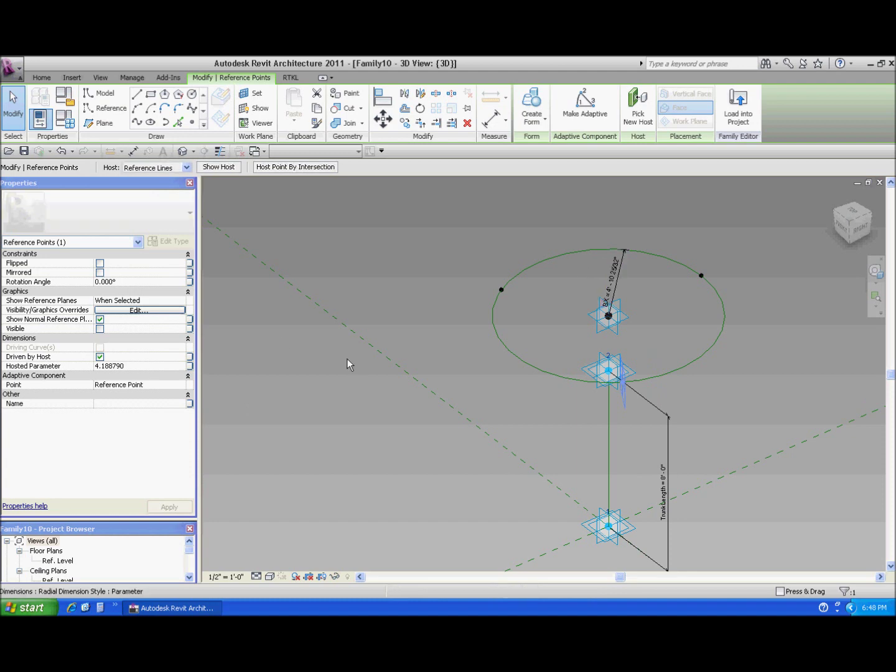
Draw model lines from the trunk's top adaptive point to the circle's left and upper-right reference points
click(495, 288)
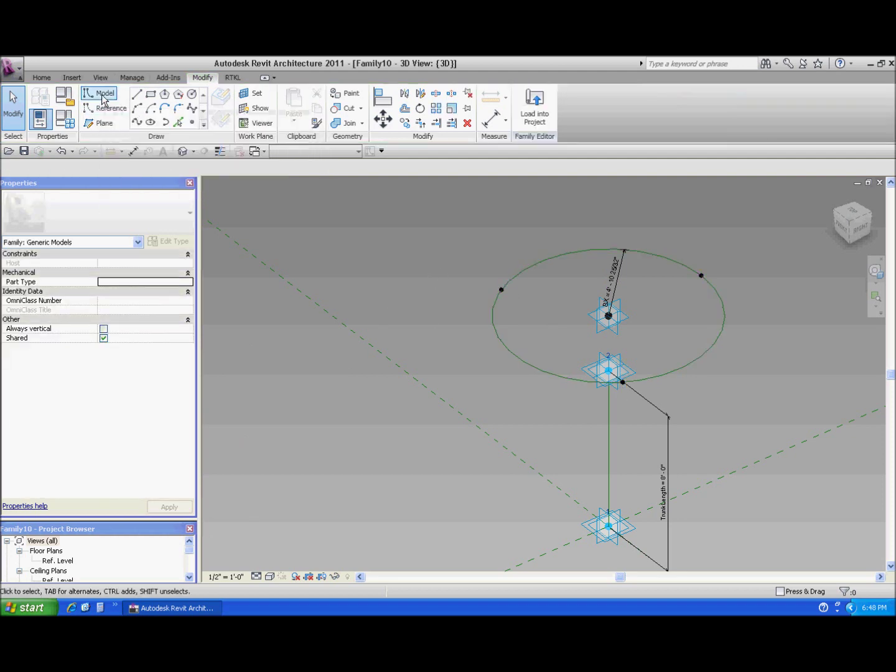
click(102, 93)
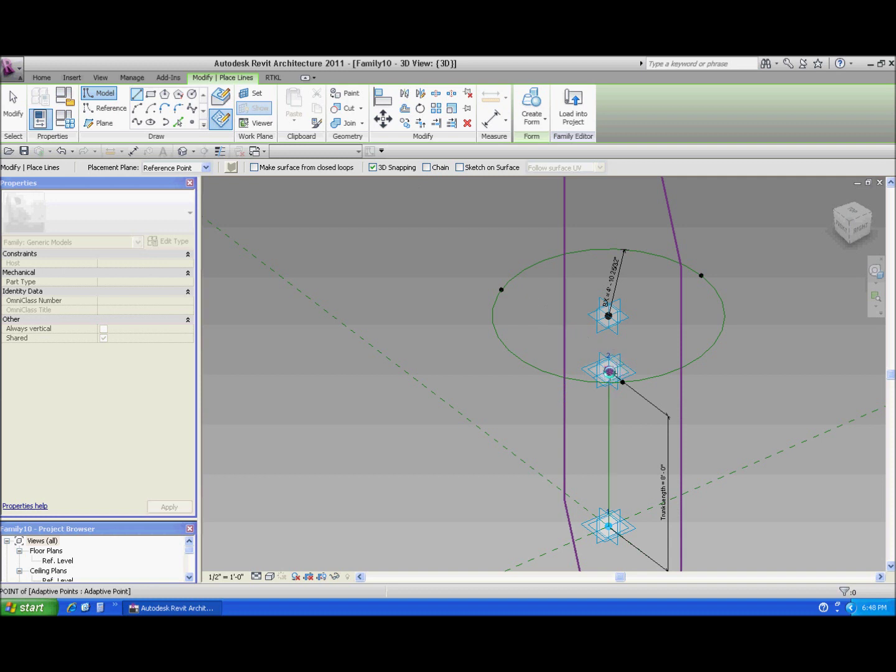
click(609, 371)
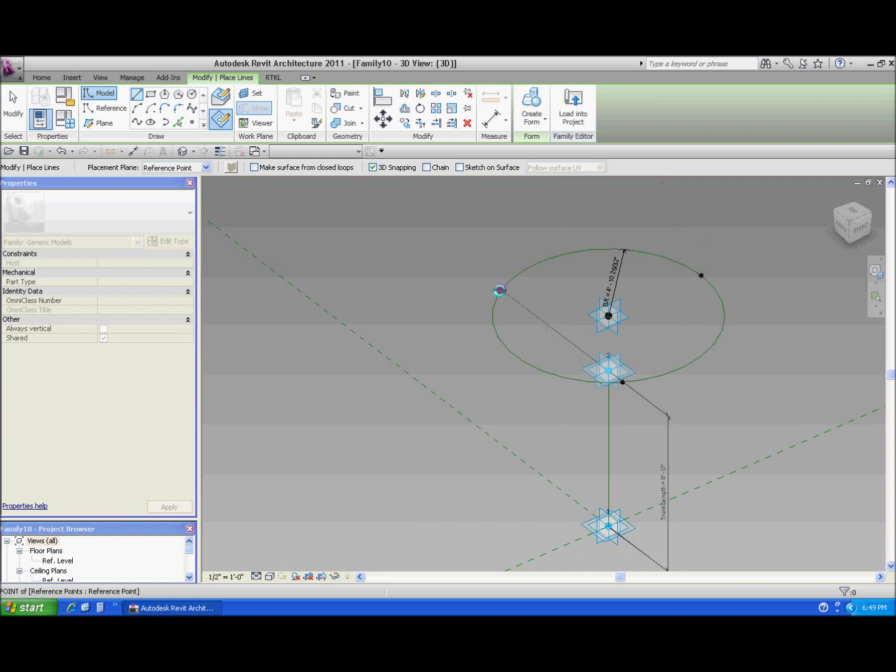
click(499, 289)
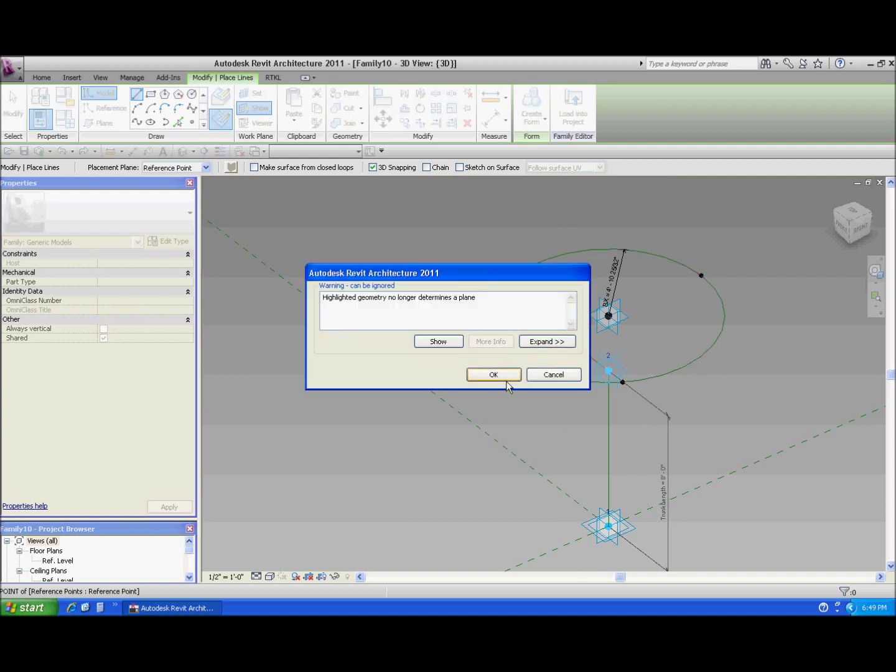
click(502, 376)
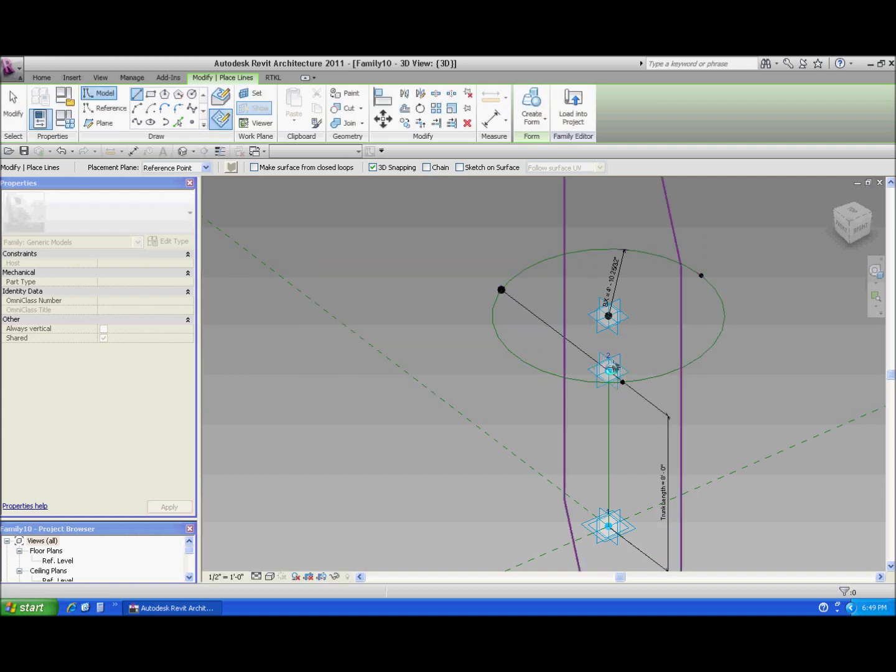
click(610, 371)
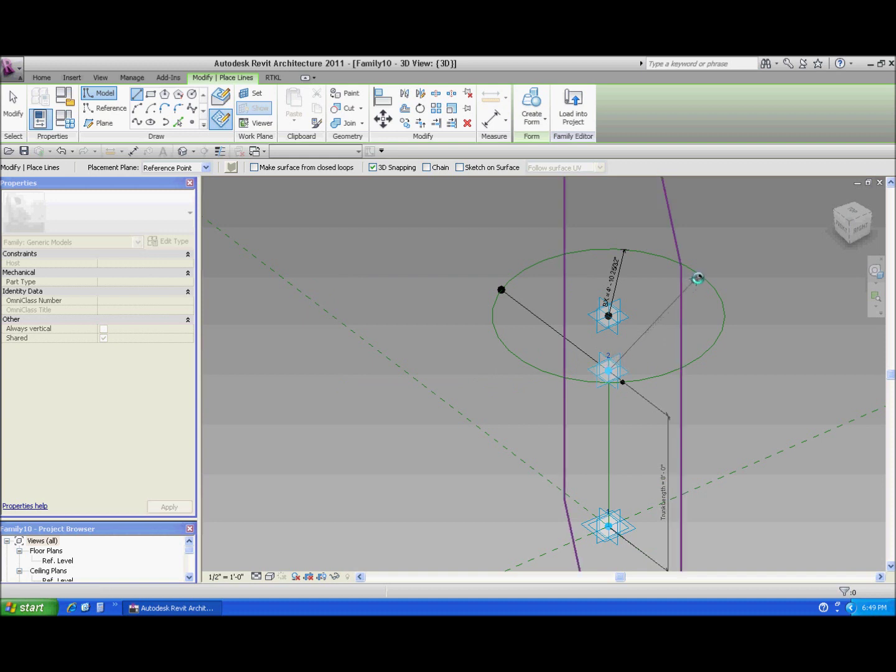
click(700, 277)
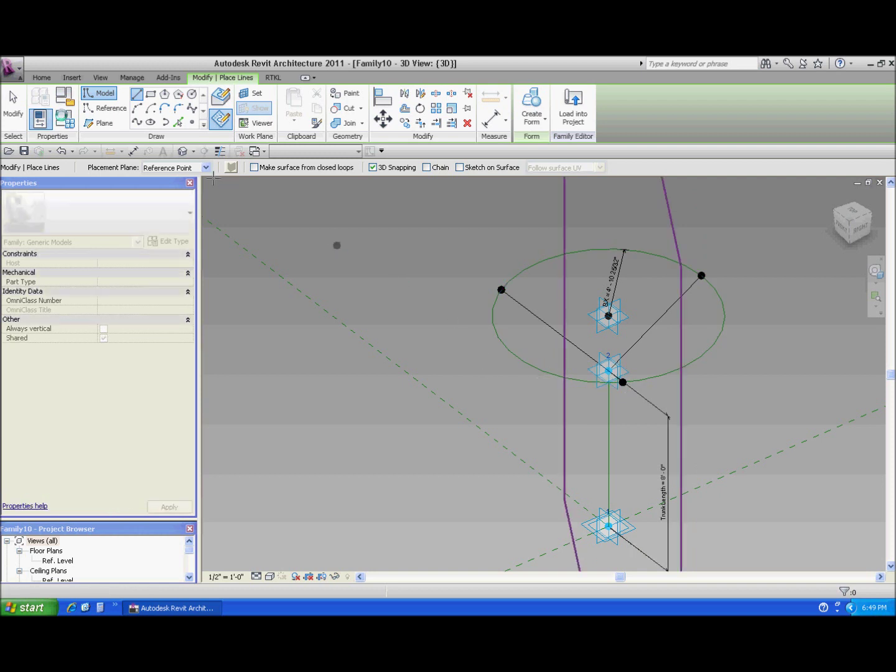
click(10, 99)
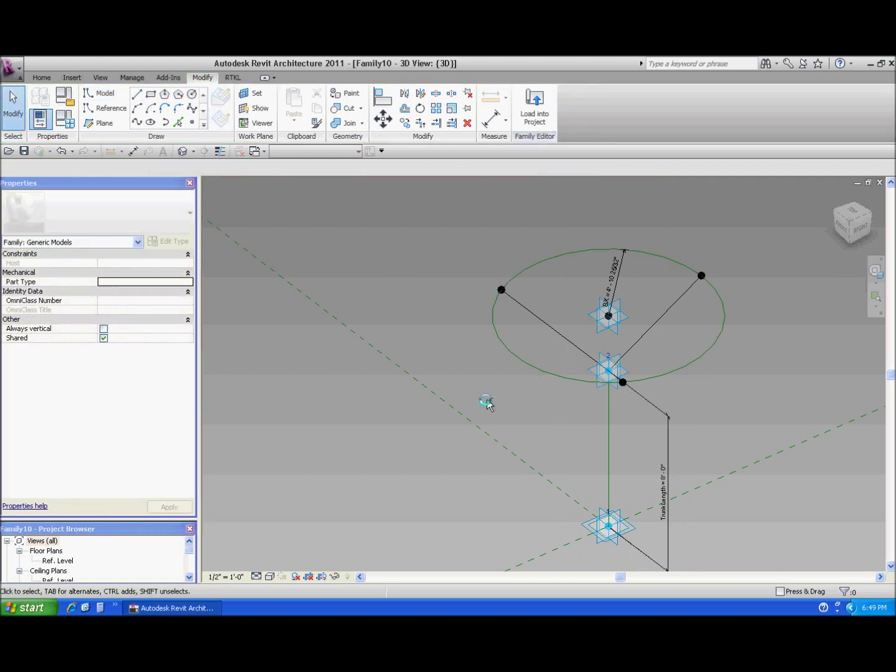
shift+middle_drag(484, 407, 496, 372)
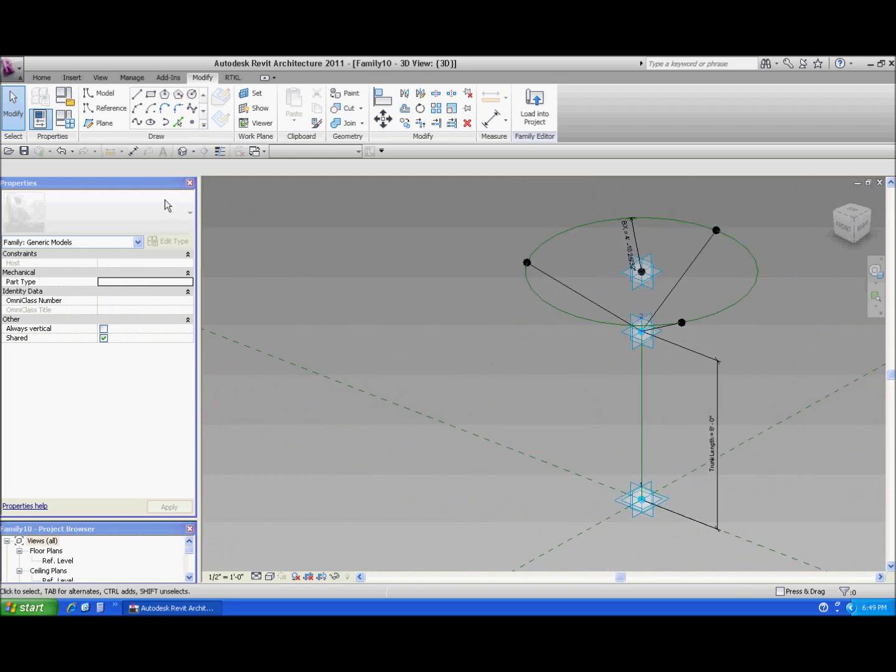
Place a model line on the trunk reference line between the two adaptive points
click(99, 95)
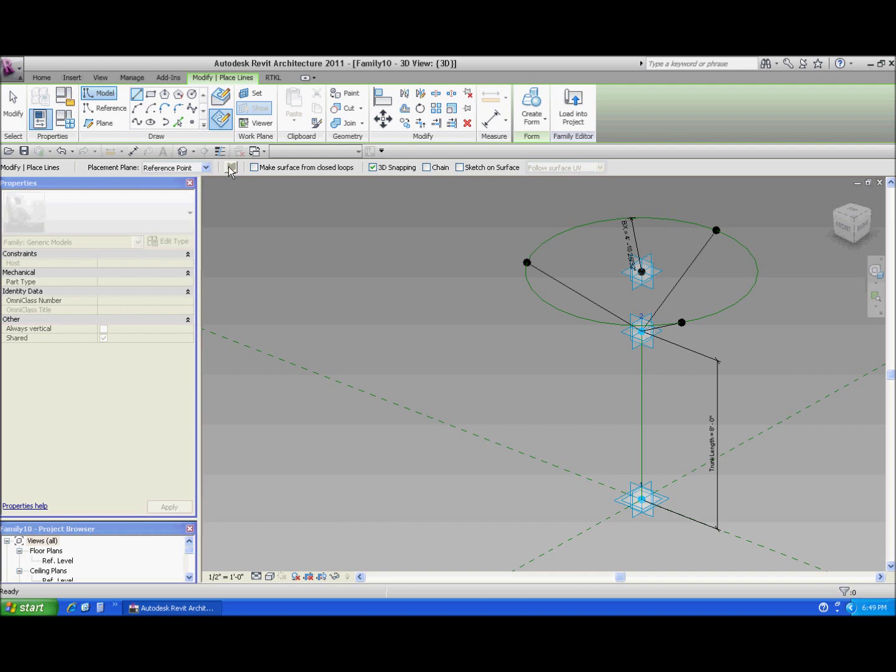
key(Escape)
key(Escape)
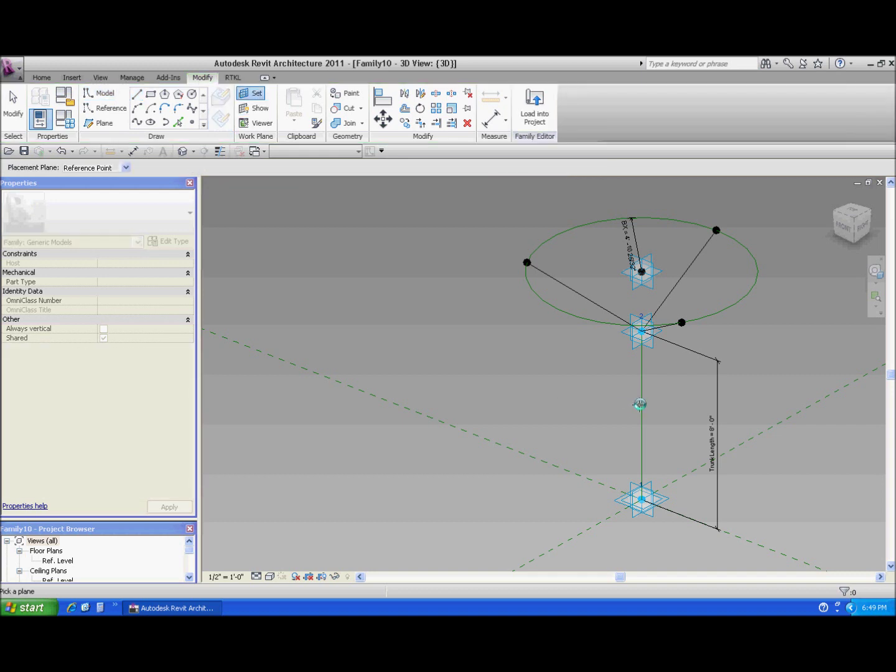
key(Return)
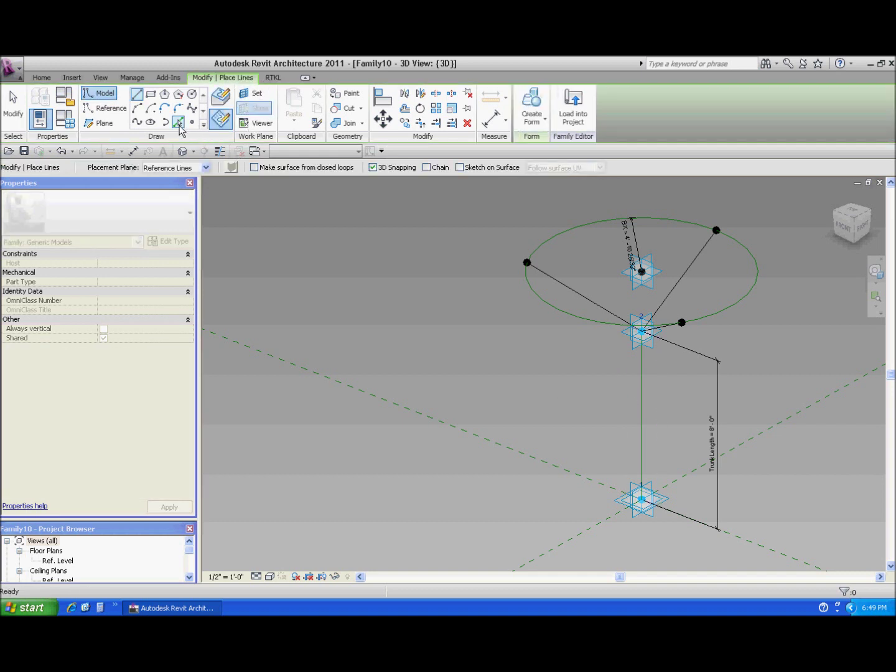
click(644, 394)
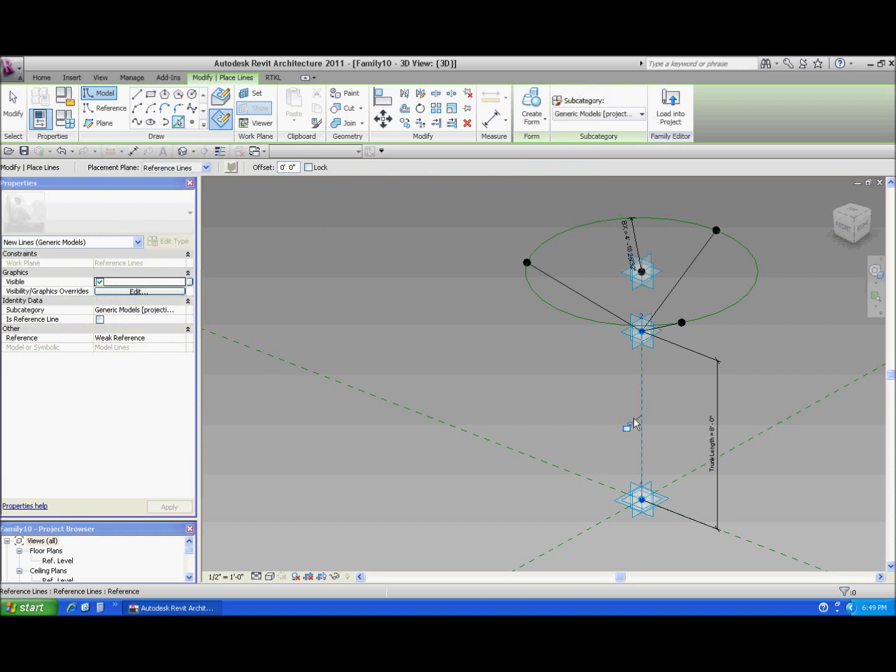
key(Escape)
key(Escape)
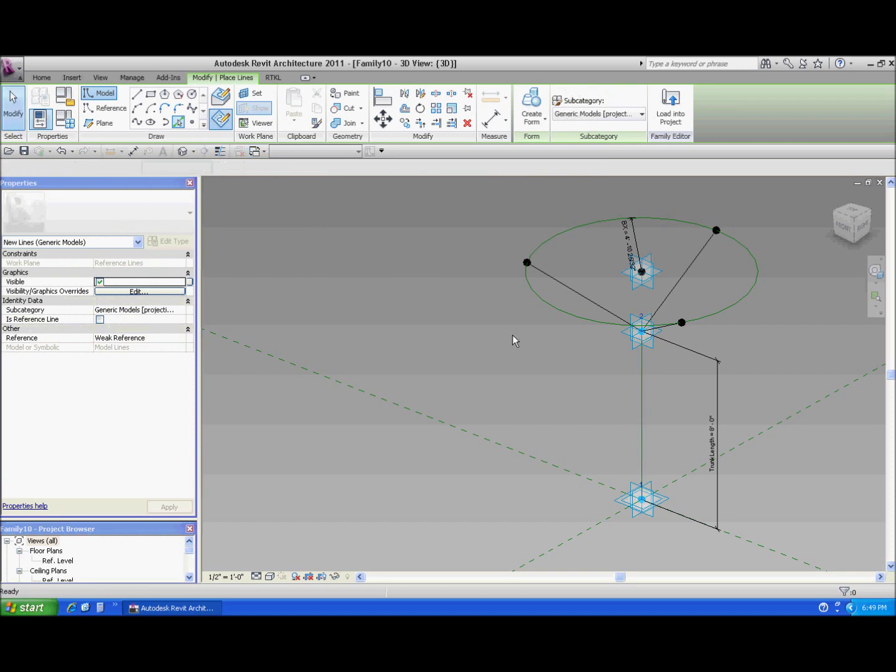
mouse_move(562, 411)
shift+middle_down()
mouse_move(554, 323)
mouse_move(510, 355)
mouse_move(576, 406)
shift+middle_up()
middle_drag(467, 315, 499, 314)
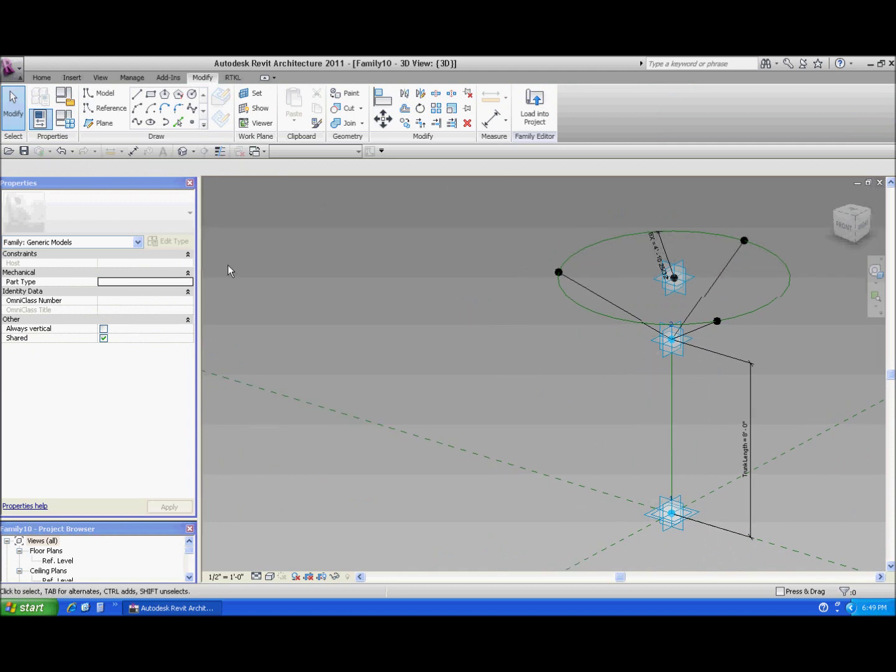
Flex the branches by applying BendAngle 0°, then 90°, accepting the off-axis warning
click(67, 122)
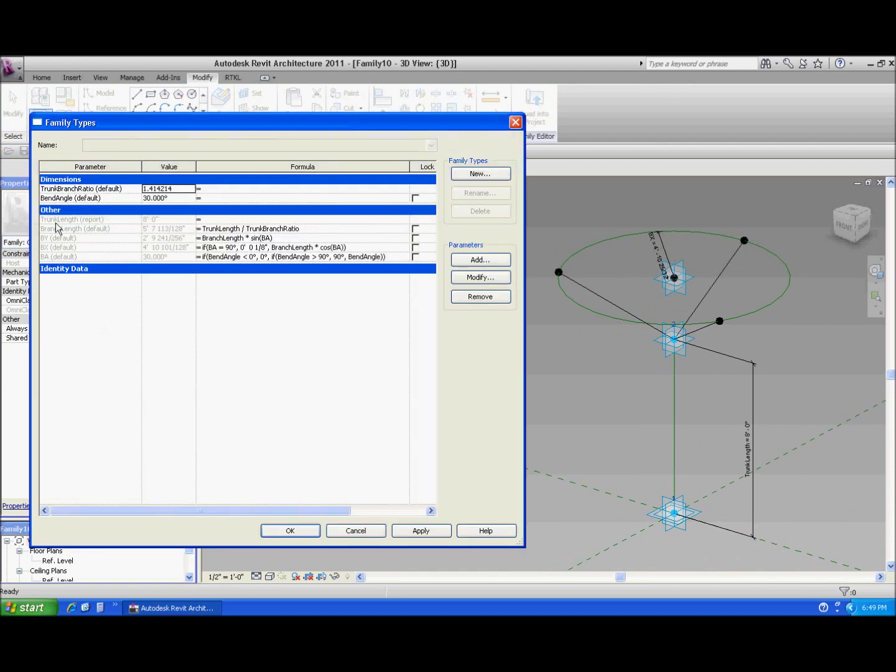
click(148, 198)
click(420, 530)
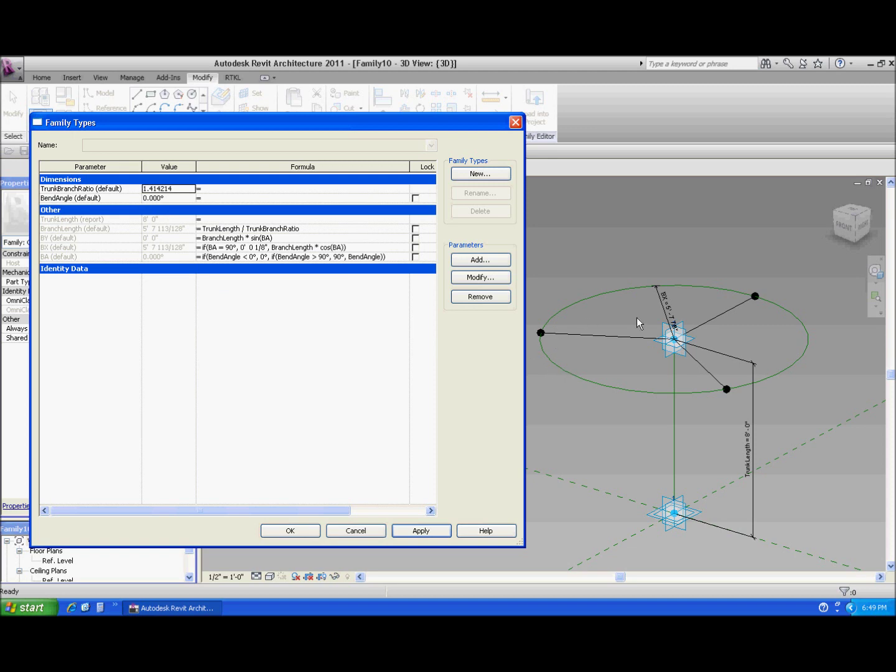
click(144, 199)
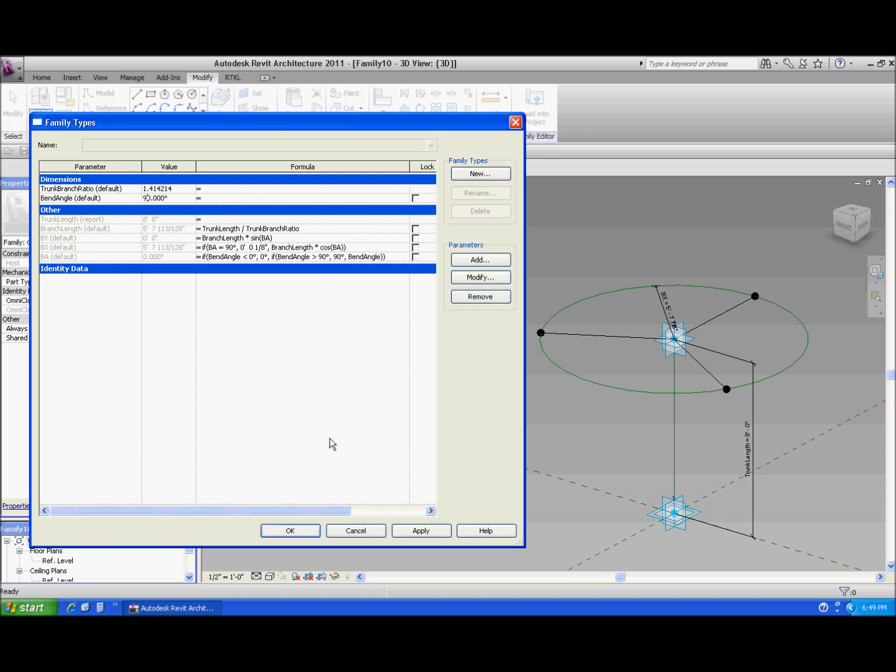
text(9)
click(418, 532)
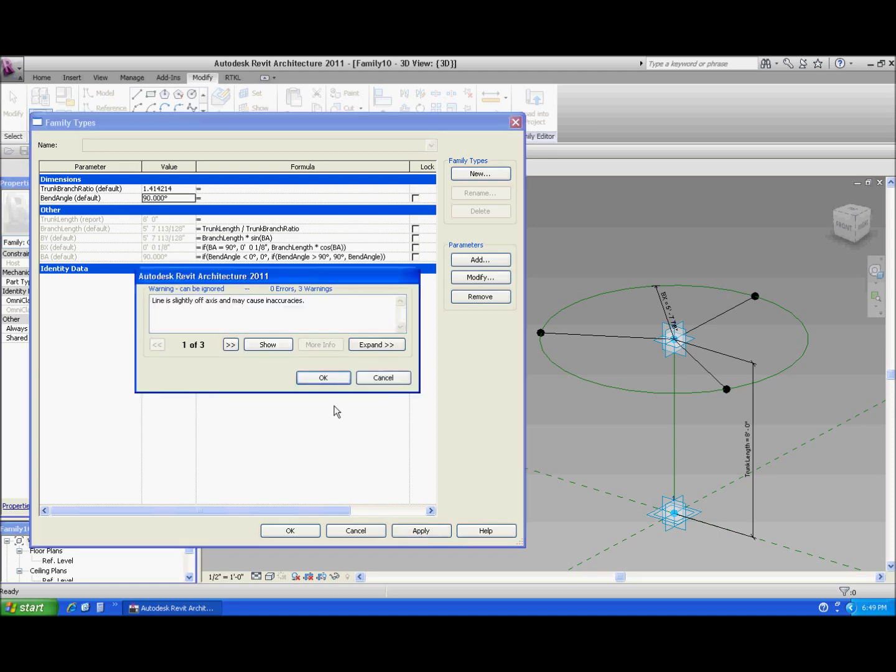
click(324, 378)
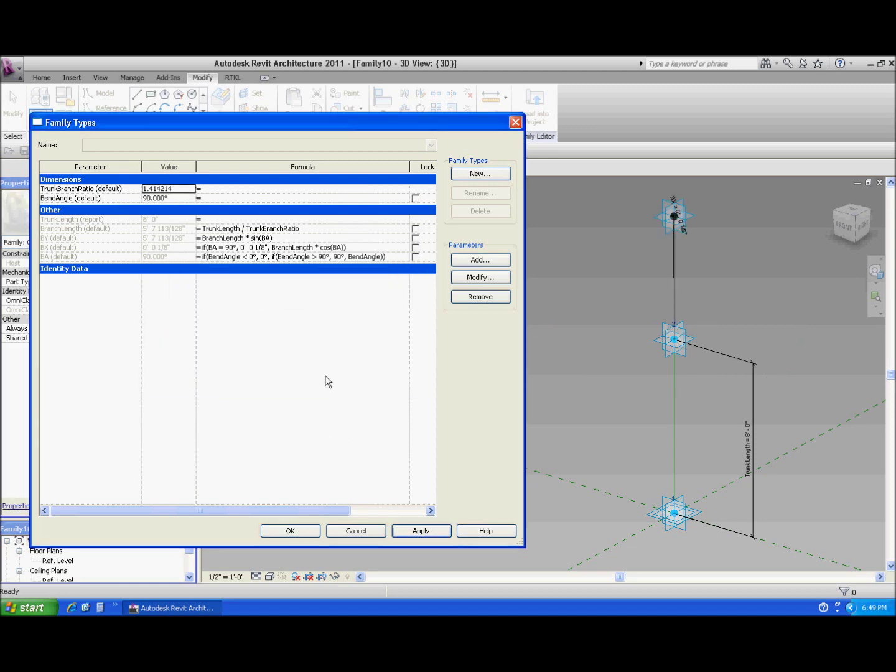
Apply BendAngle 70°, then return it to 30°
click(148, 199)
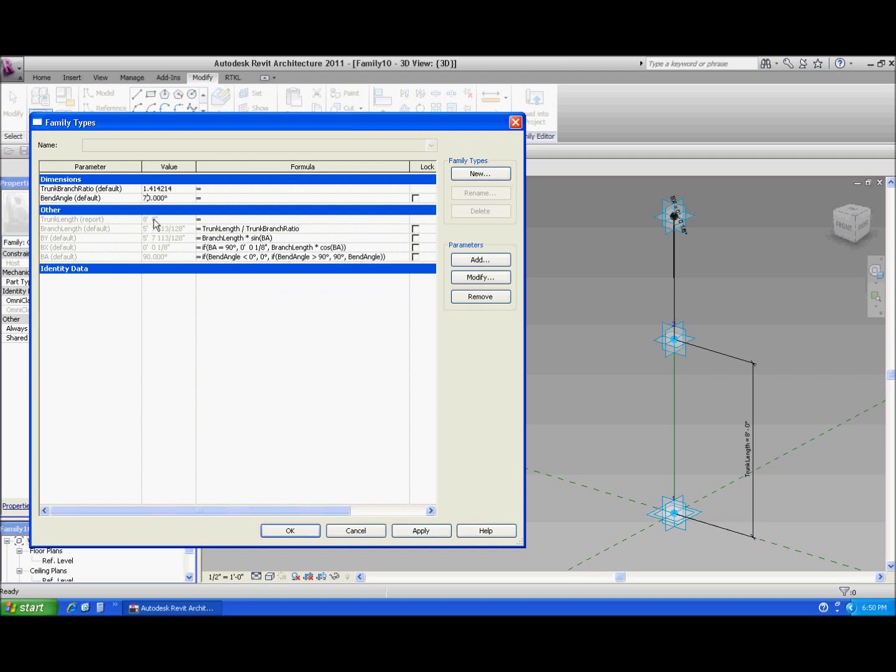
click(419, 530)
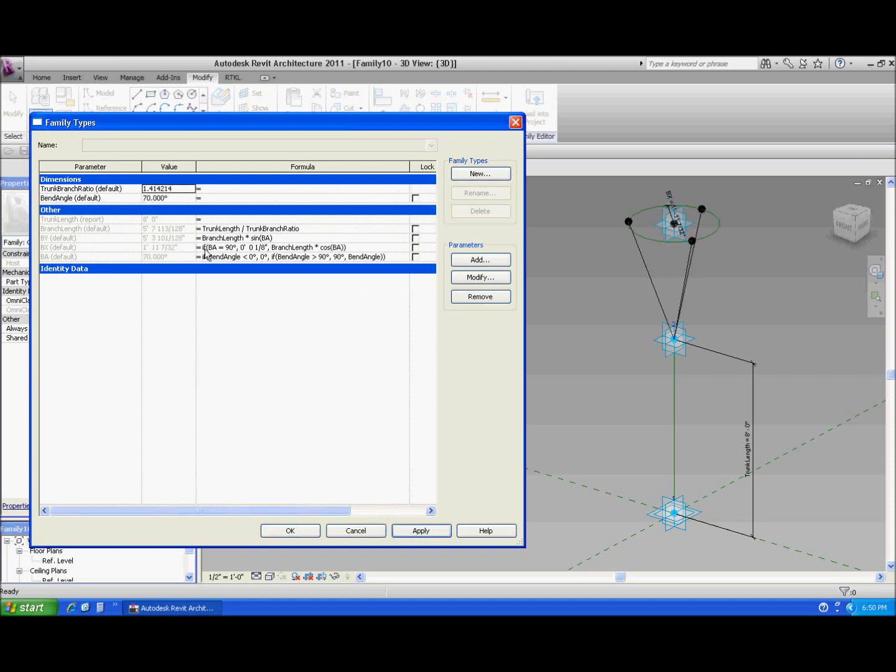
click(149, 199)
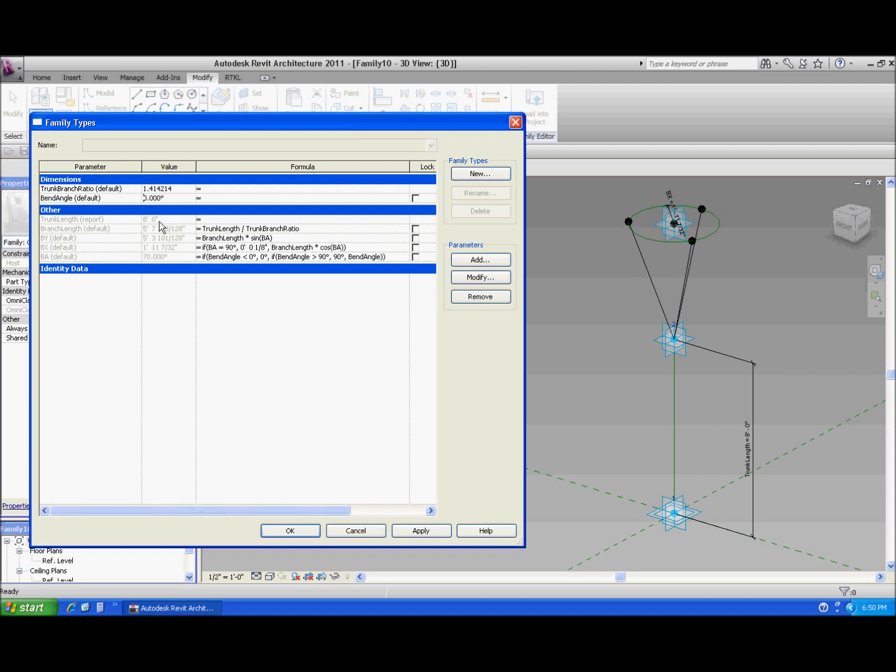
text(3)
click(421, 530)
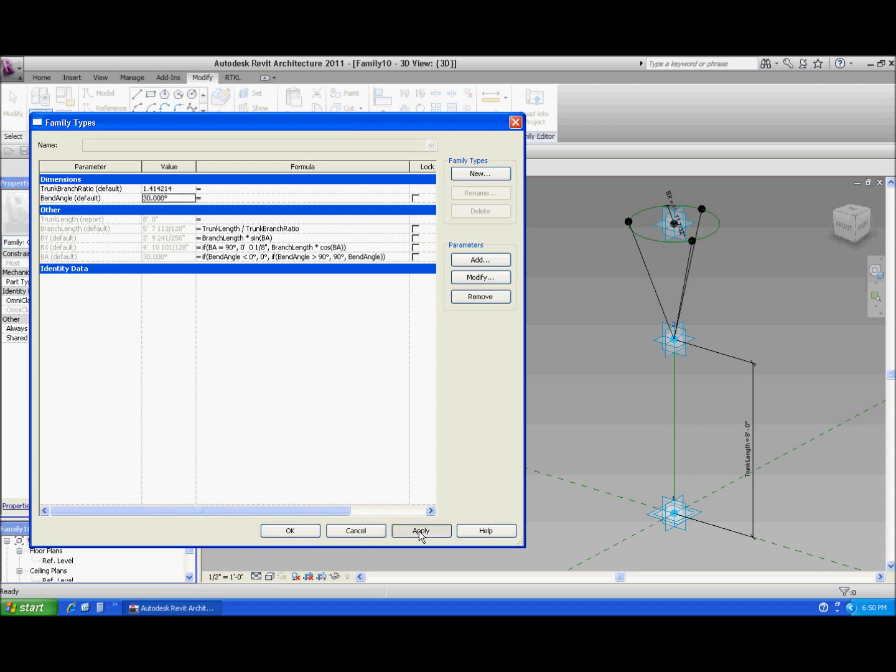